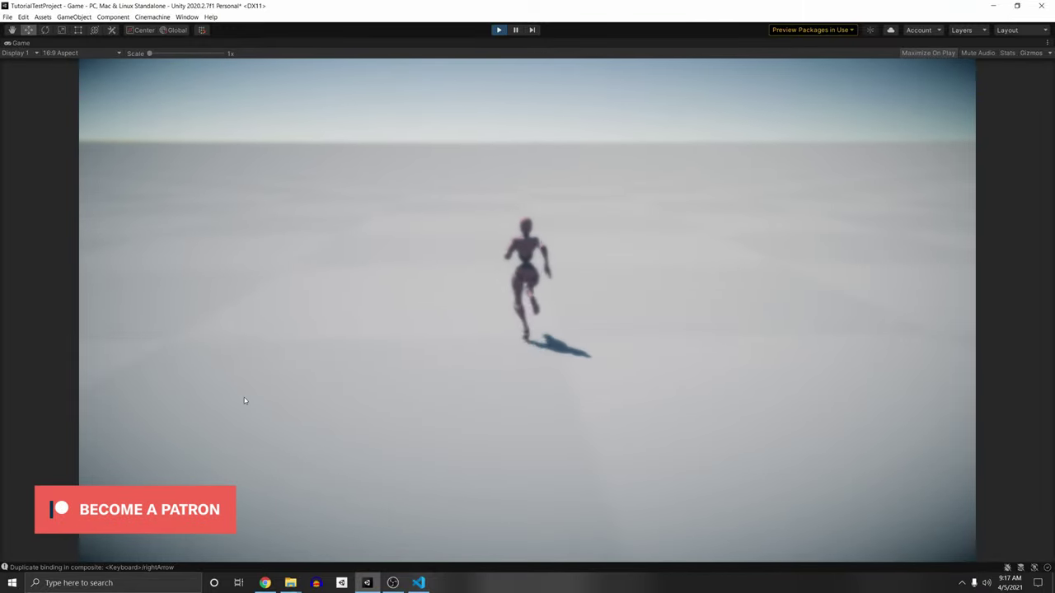
# Test the character's movement in all directions and its jump using the default W/A/S/D and Space bindings
pyautogui.press('a')
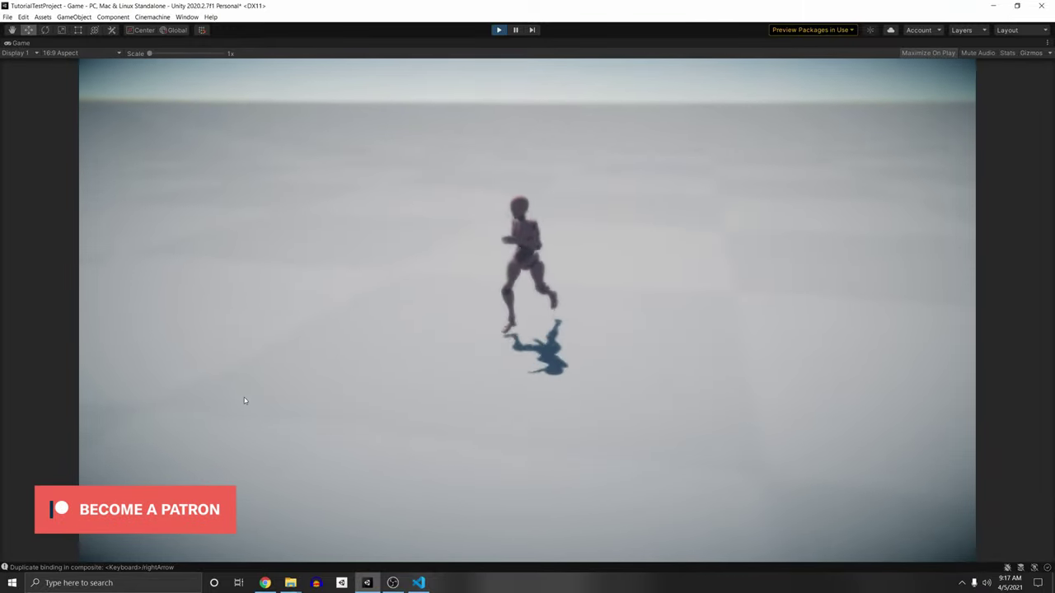
pyautogui.press('s')
pyautogui.press('d')
pyautogui.press('s')
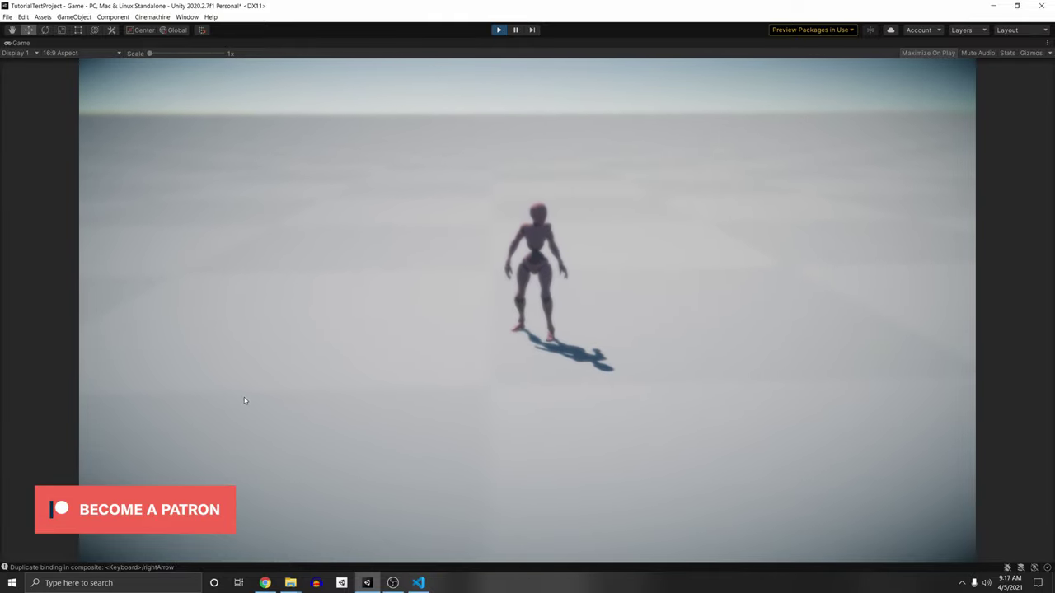
pyautogui.press('a')
pyautogui.press('s')
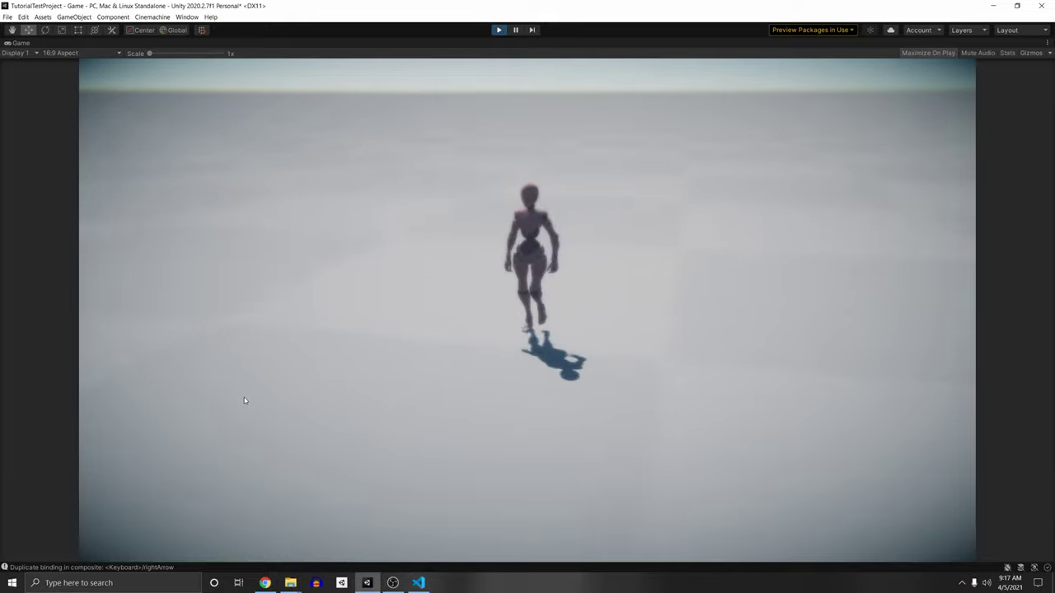
pyautogui.press('w')
pyautogui.press('s')
pyautogui.press('d')
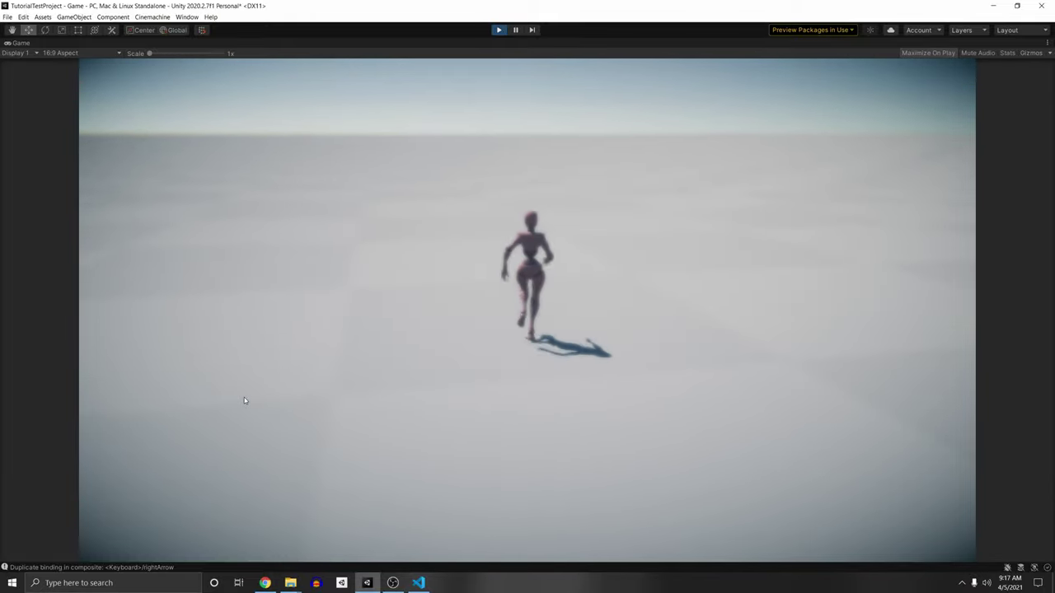
pyautogui.press('space')
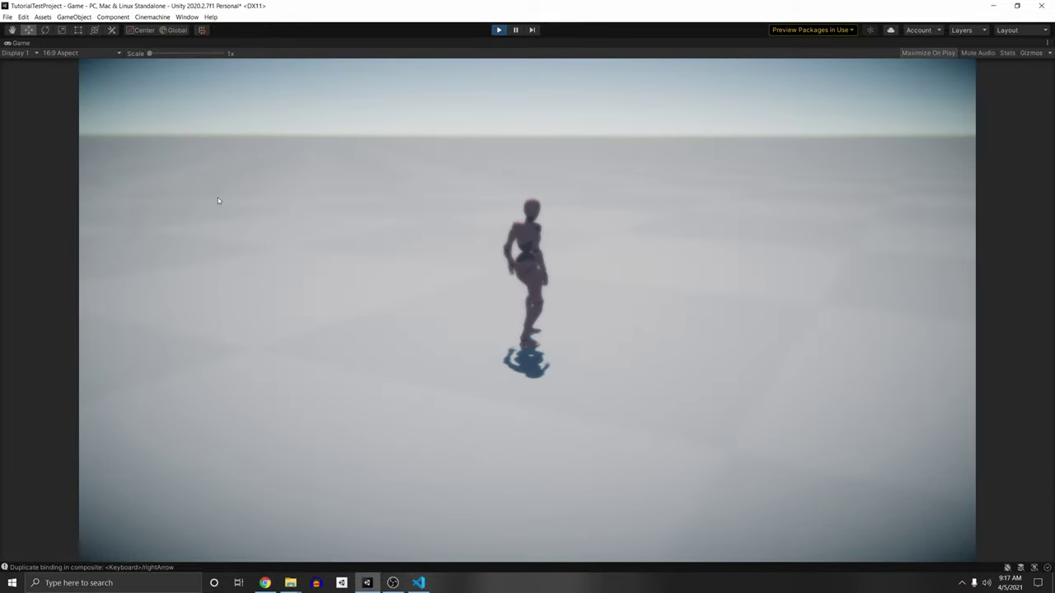
# Open the game's Rebind menu and rebind the Jump action to Space, and finally to E
pyautogui.press('Escape')
pyautogui.click(502, 373)
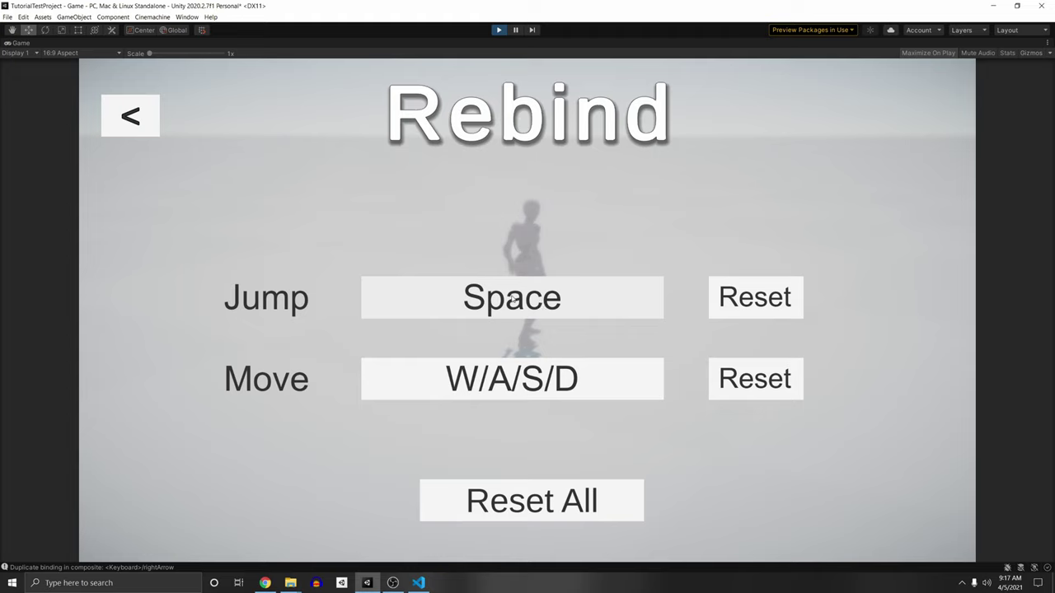
pyautogui.click(492, 300)
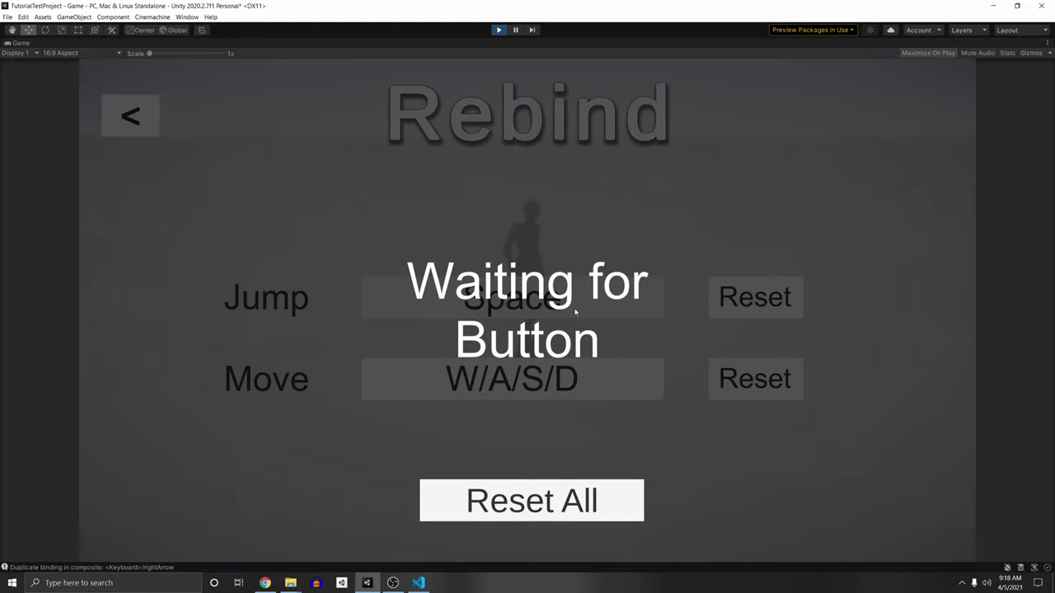
pyautogui.press('space')
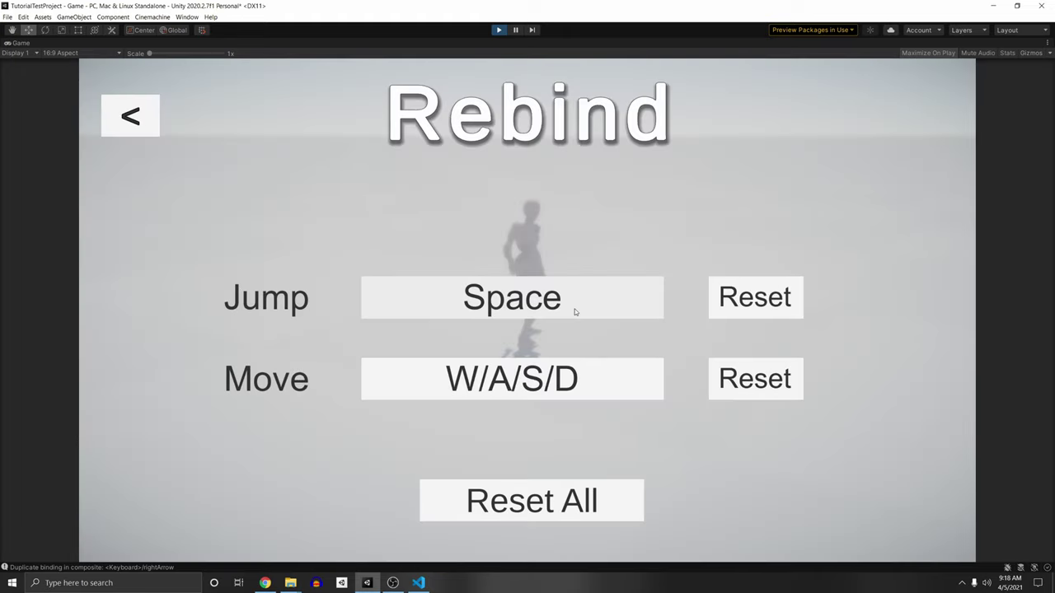
pyautogui.click(526, 297)
pyautogui.press('e')
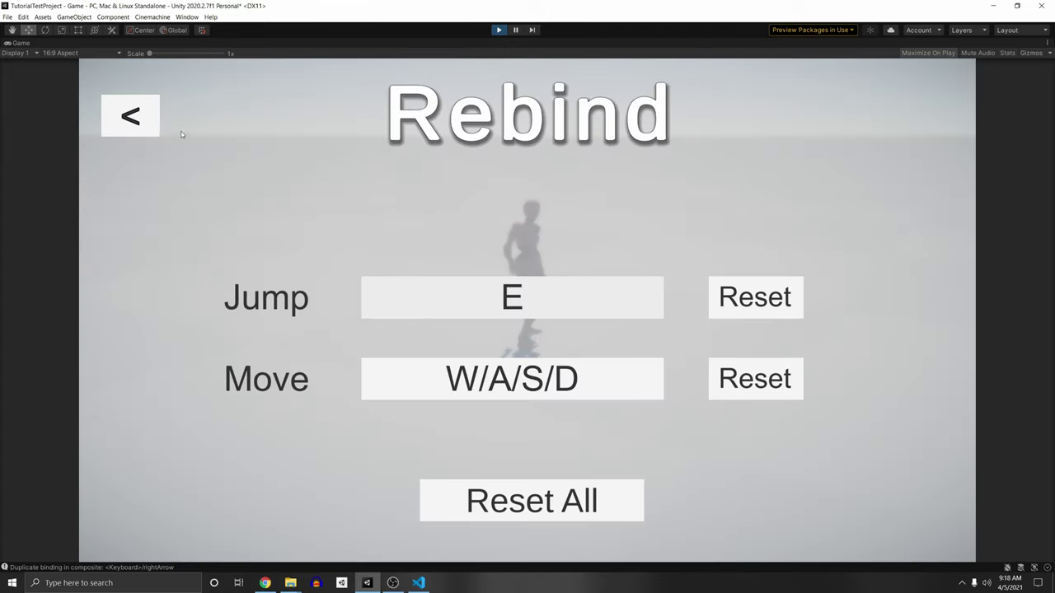
# Return to the game and test moving forward and jumping with the E binding
pyautogui.click(140, 124)
pyautogui.press('w')
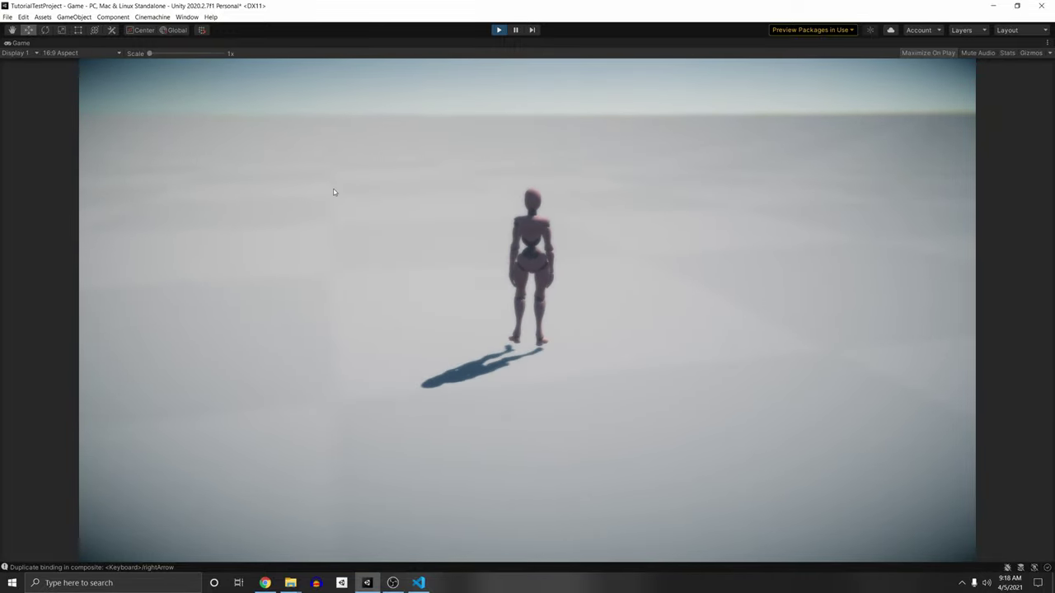
pyautogui.press('e')
# Reopen the Rebind menu and rebind the Move action to the arrow directions Up/Left/Down/Right
pyautogui.press('Escape')
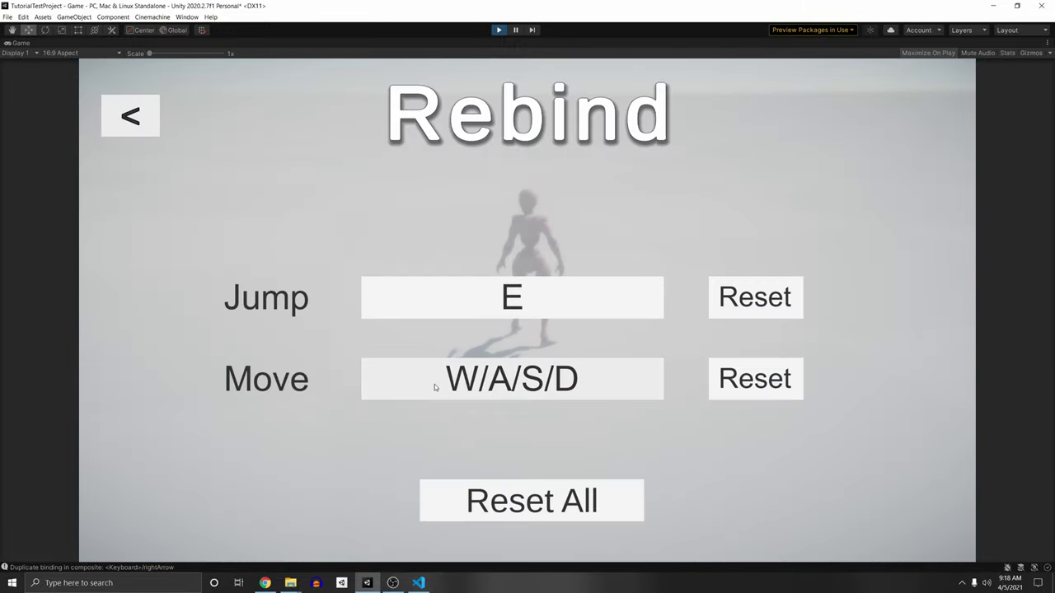
pyautogui.click(434, 388)
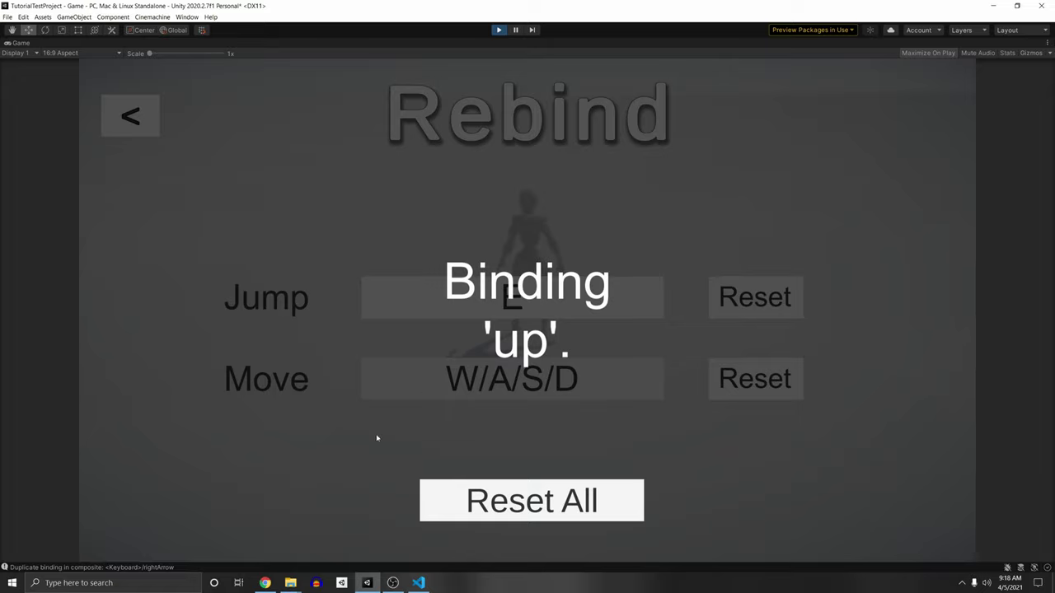
pyautogui.press('Up')
pyautogui.press('Down')
pyautogui.press('Left')
pyautogui.press('Right')
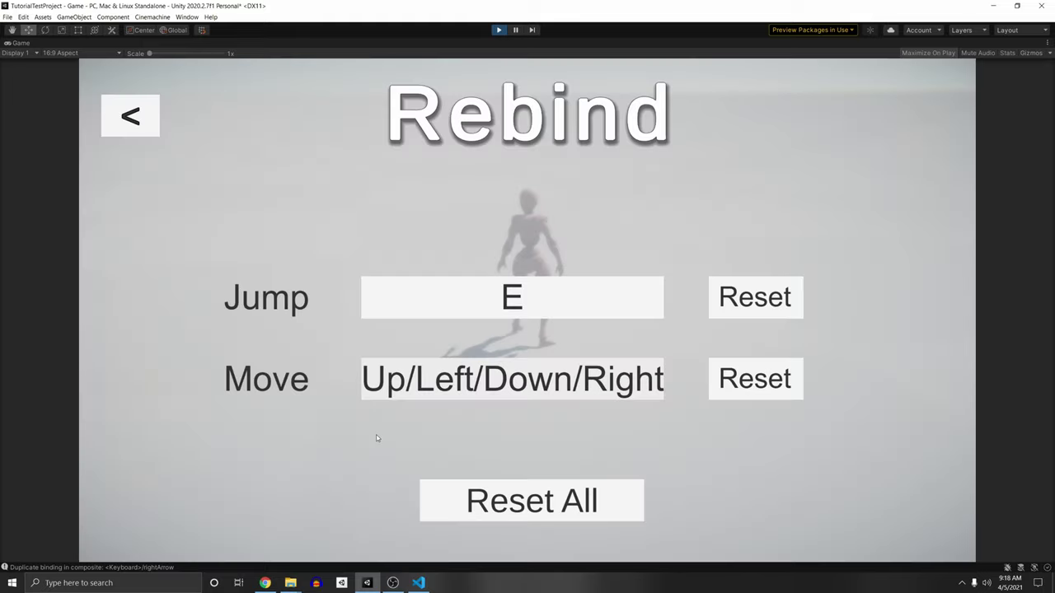
# Return to the game and test the arrow-based movement, the old Space jump and the E jump
pyautogui.press('Escape')
pyautogui.press('Left')
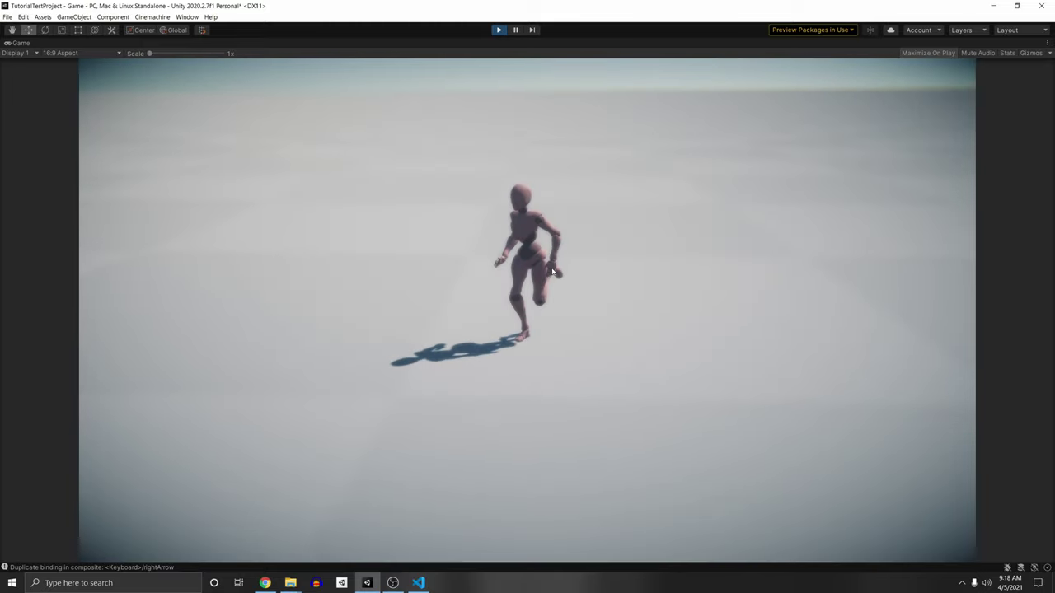
pyautogui.press('Right')
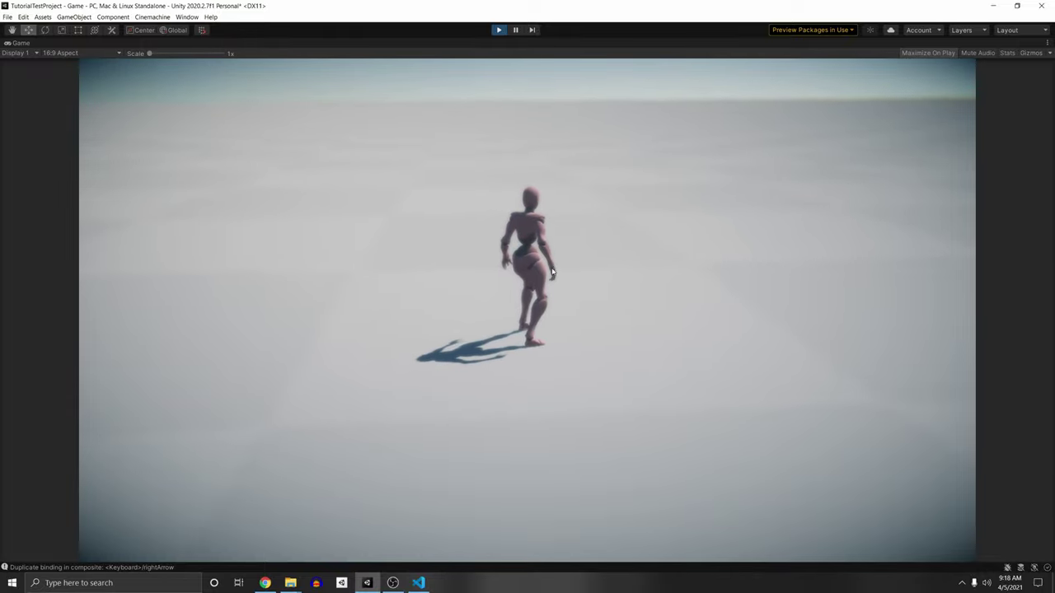
pyautogui.press('space')
pyautogui.press('e')
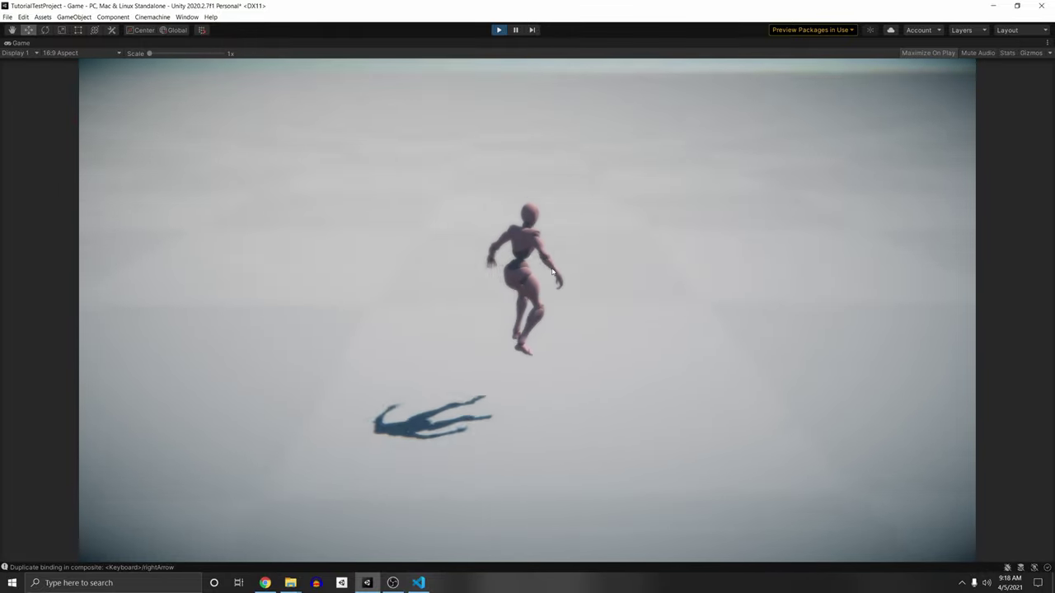
# Reset the Jump binding and all other bindings in the Rebind menu to defaults, and test the Space jump in game
pyautogui.press('Escape')
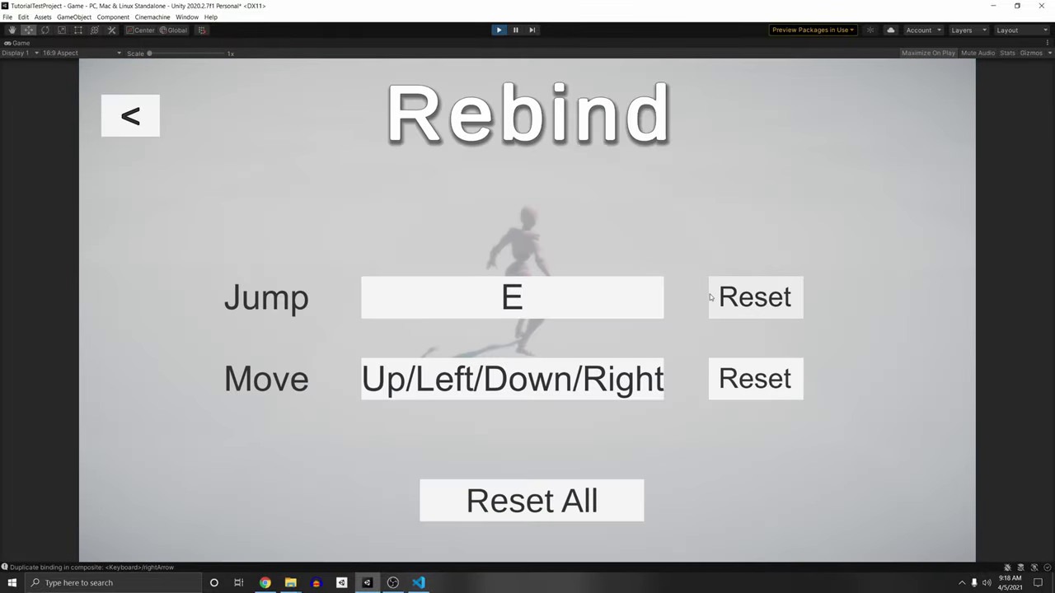
pyautogui.click(758, 295)
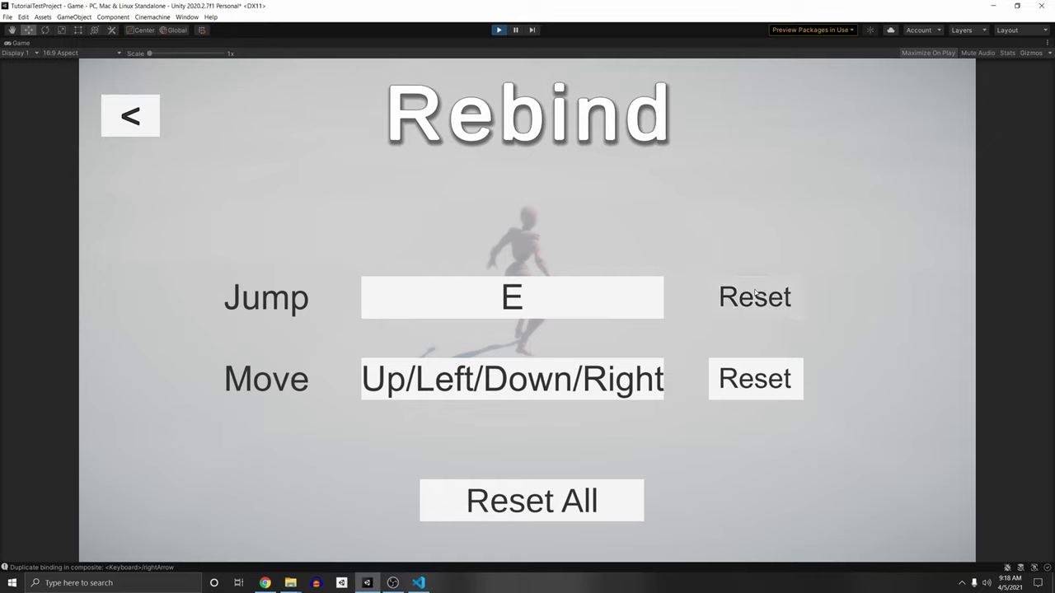
pyautogui.click(535, 505)
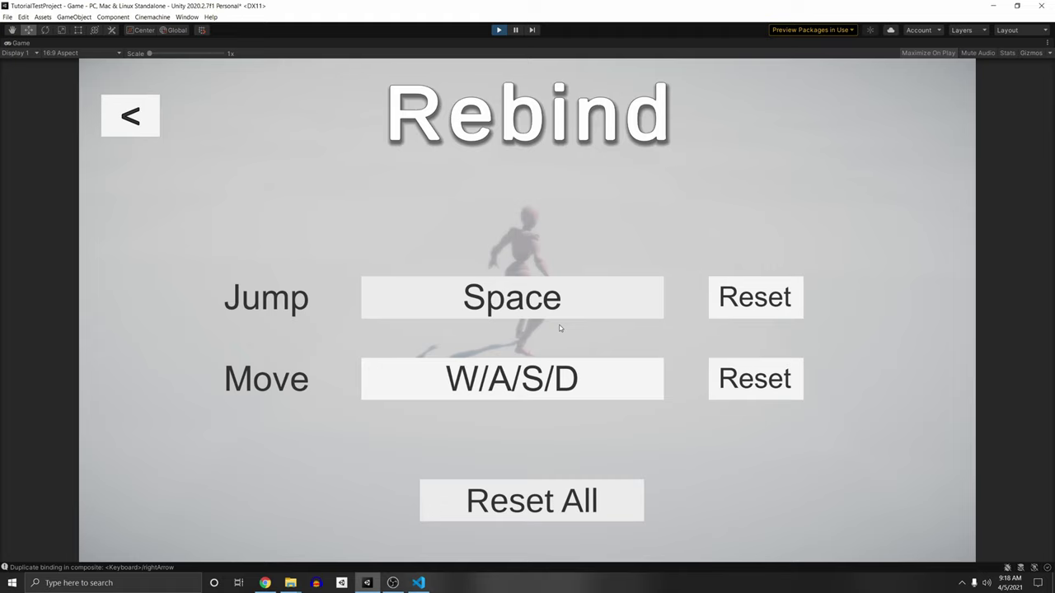
pyautogui.press('Escape')
pyautogui.press('space')
# Rebind the Jump action to E in the Rebind menu
pyautogui.press('Escape')
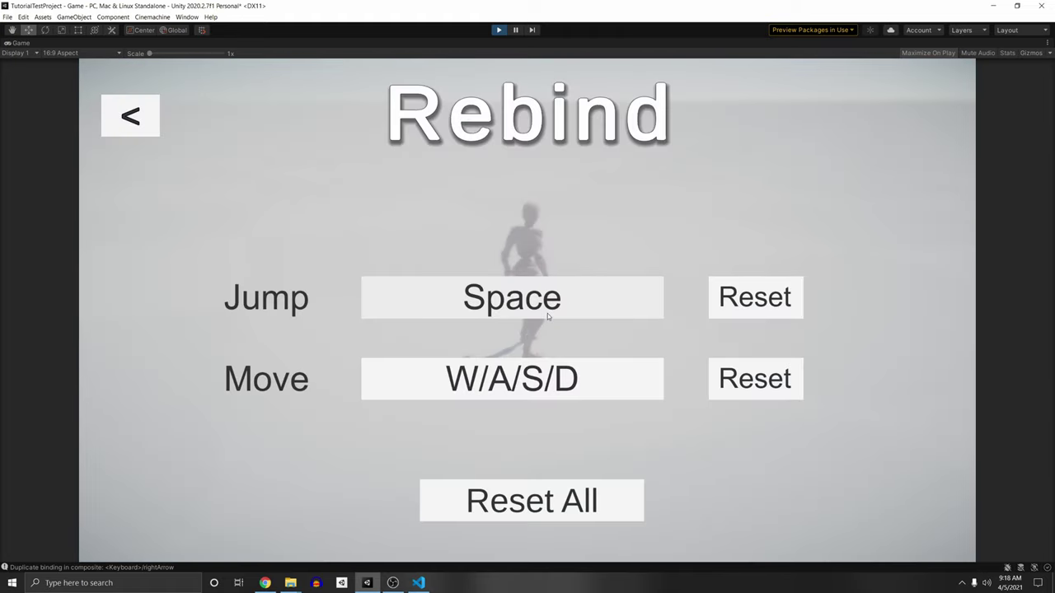
pyautogui.click(547, 314)
pyautogui.press('e')
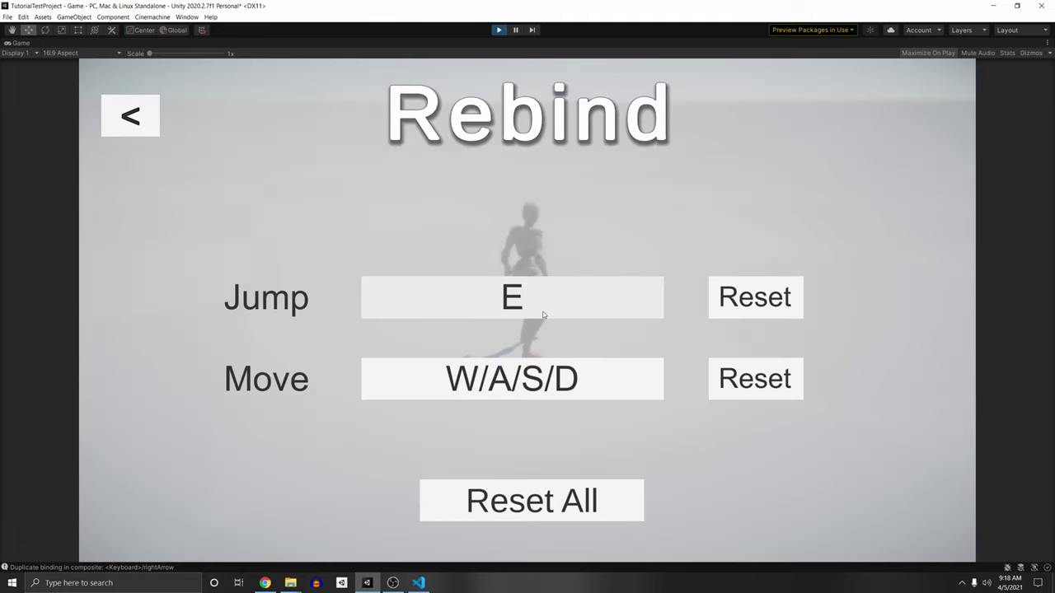
# Rebind Move's up, down and left to Up, Down and Left, and try Left again for right to test duplicate handling
pyautogui.click(565, 377)
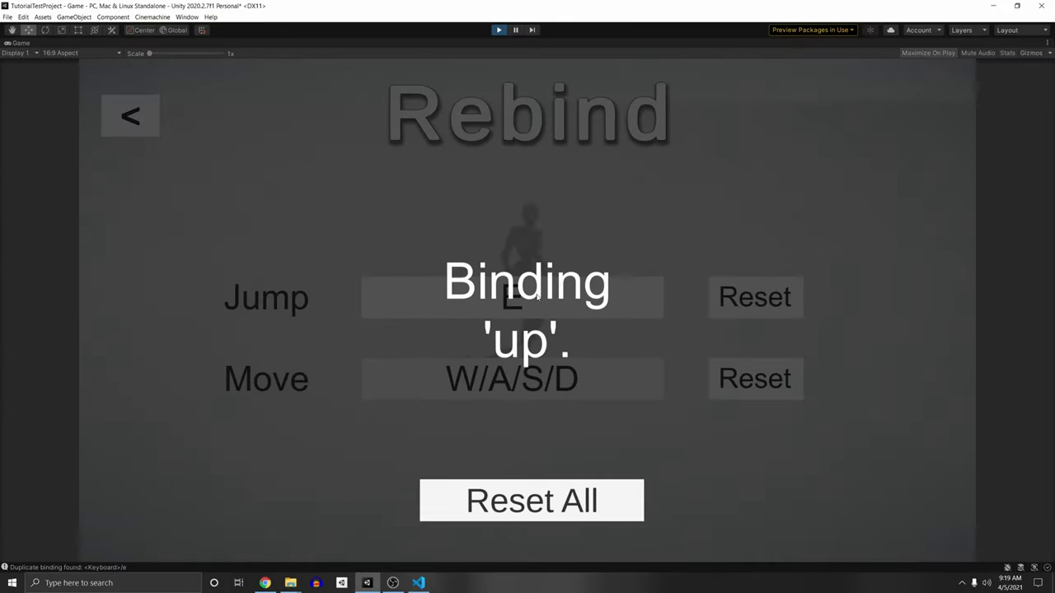
pyautogui.press('Up')
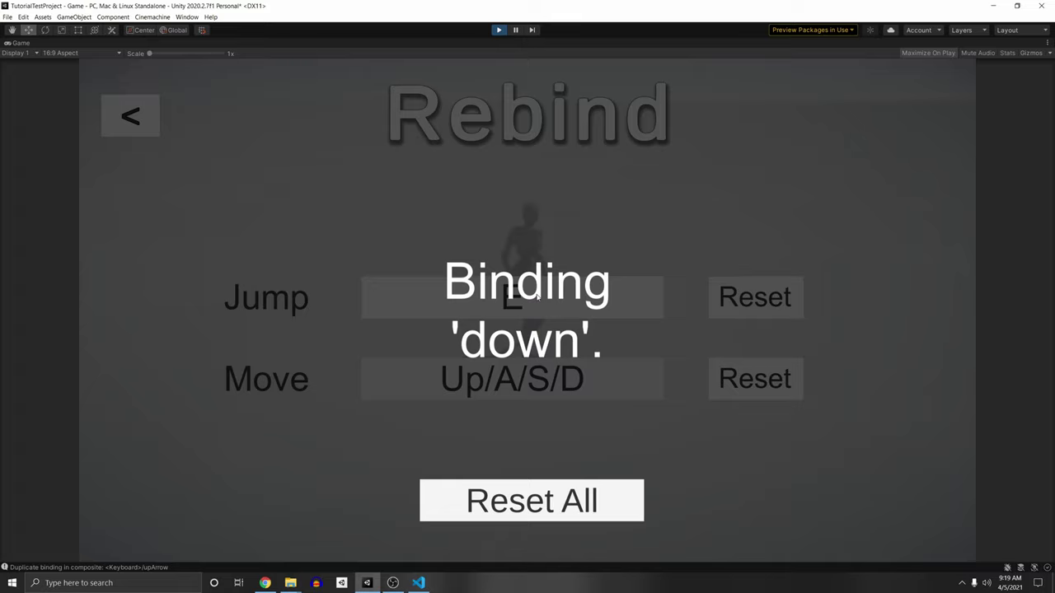
pyautogui.press('Down')
pyautogui.press('Left')
pyautogui.press('Left')
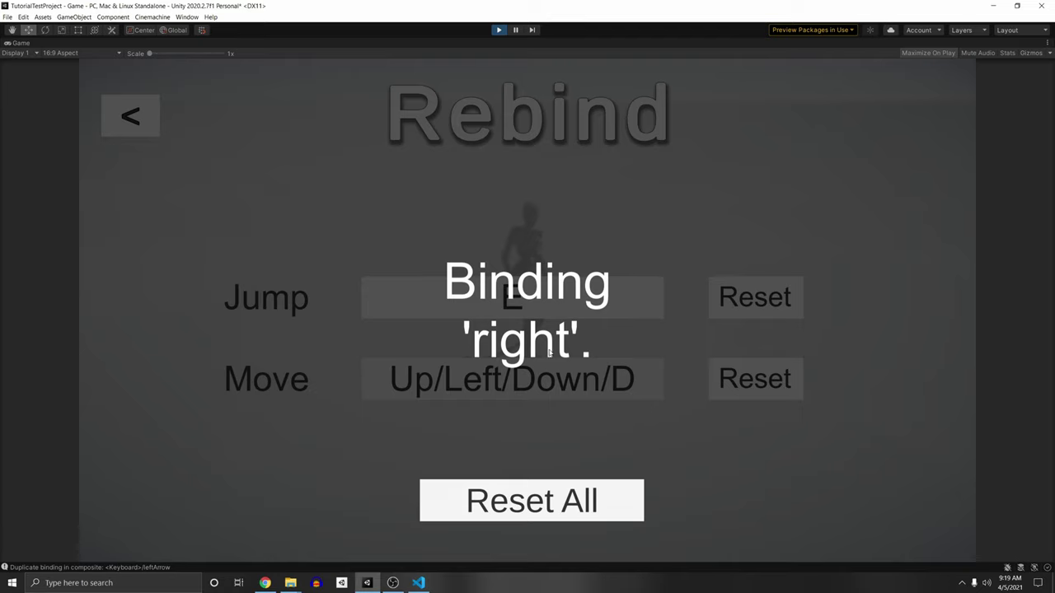
# Restart play mode to check whether the custom Jump and Move bindings persist between sessions
pyautogui.click(499, 30)
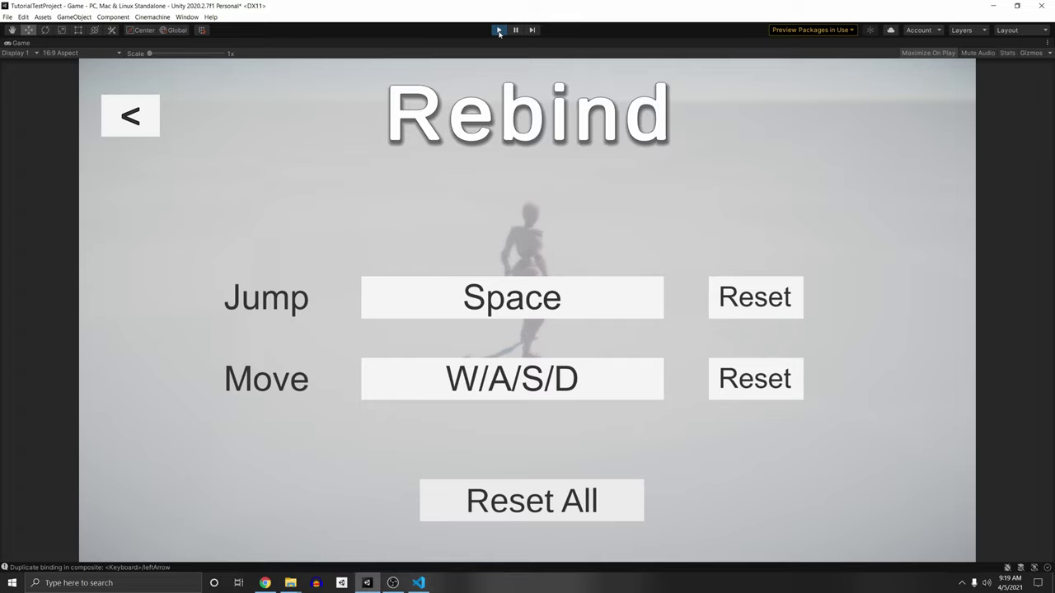
pyautogui.click(499, 30)
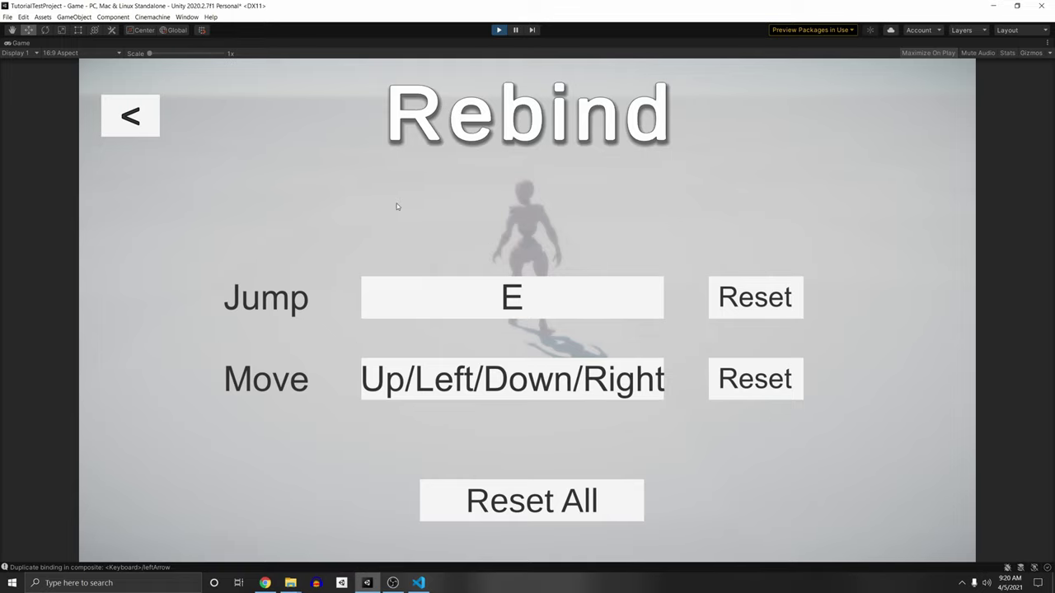
# Stop play mode and open the Tutorial scene from the Scenes folder
pyautogui.hotkey('ctrl', 'p')
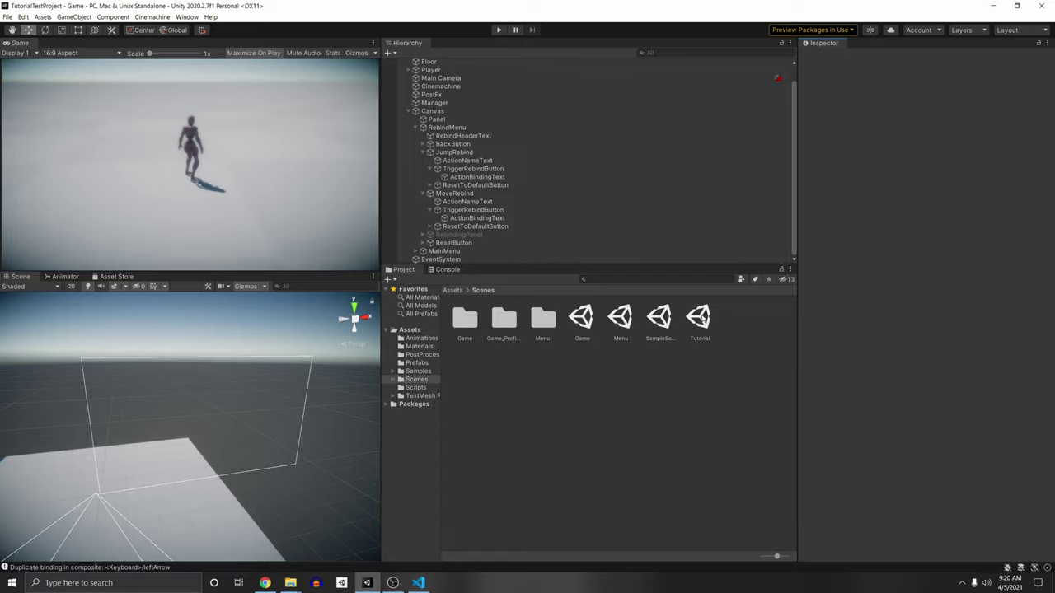
pyautogui.doubleClick(701, 318)
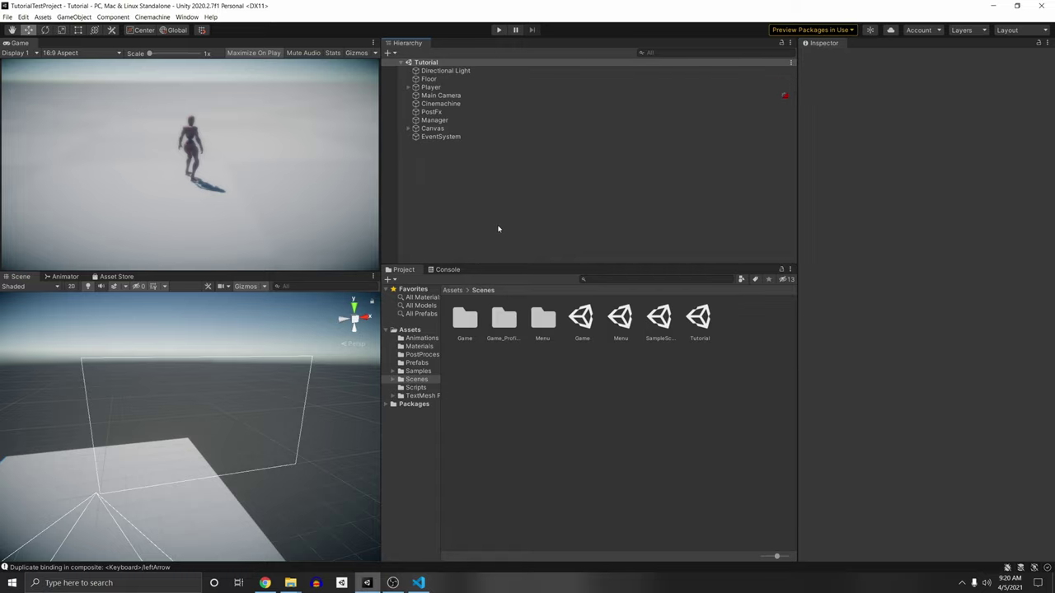
# Open the Package Manager and select the Input System package among the Unity Registry packages
pyautogui.click(189, 18)
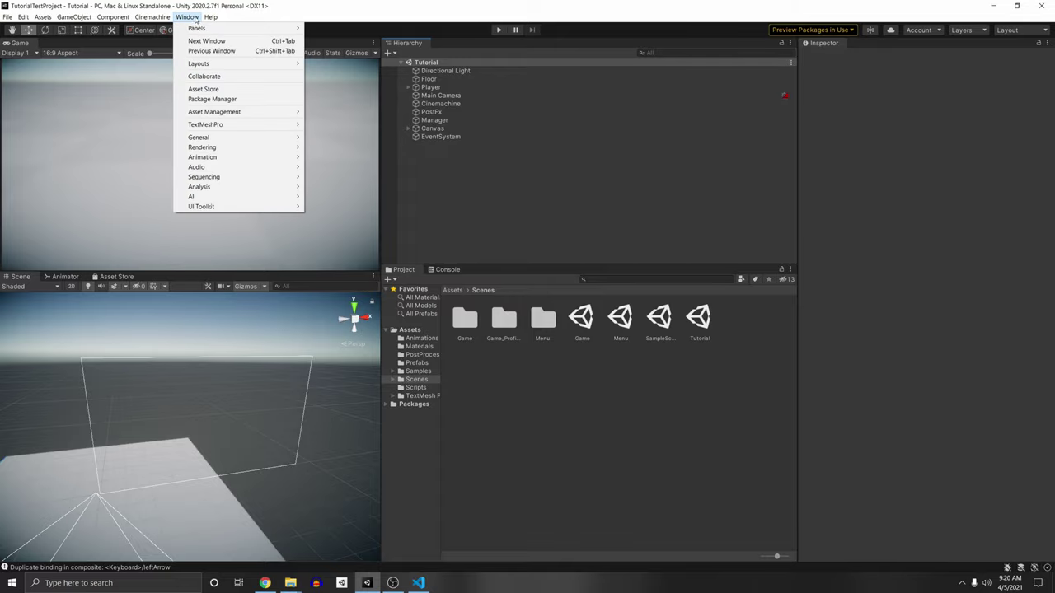
pyautogui.click(211, 99)
pyautogui.click(319, 145)
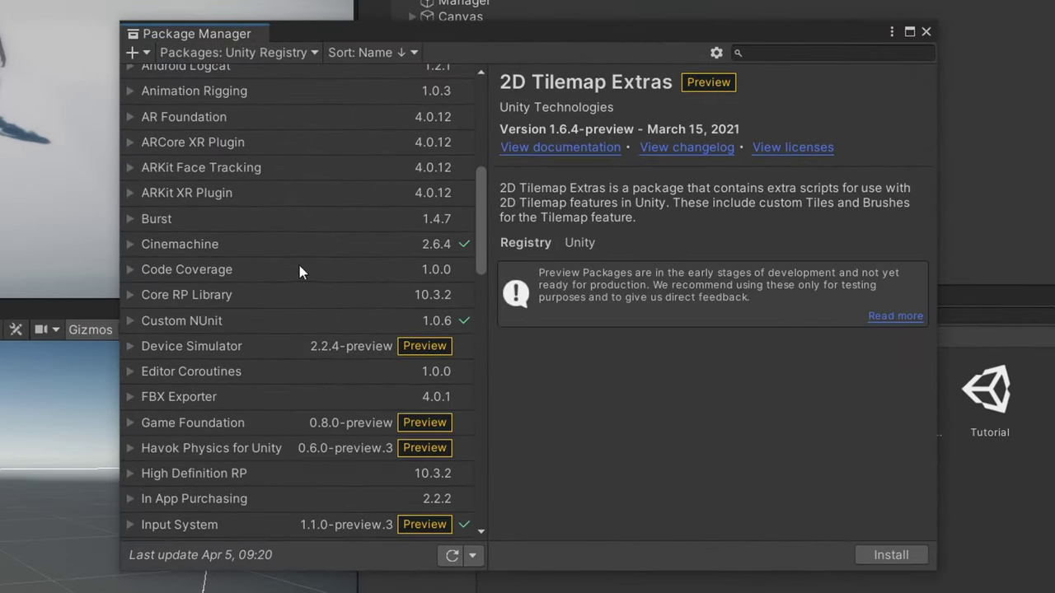
pyautogui.scroll(-4, 337, 153)
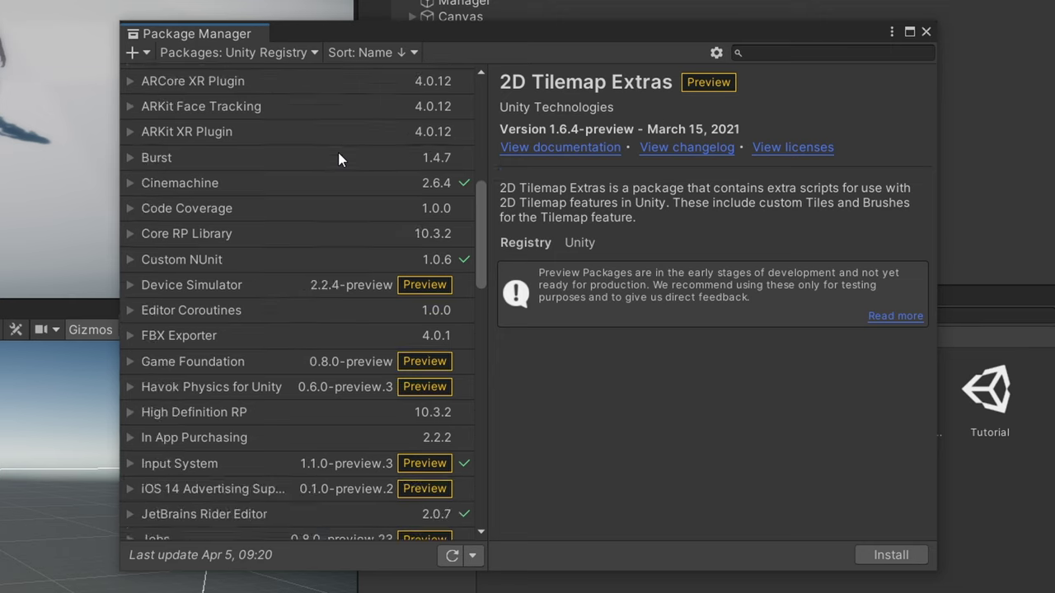
pyautogui.click(241, 341)
pyautogui.scroll(-1, 296, 265)
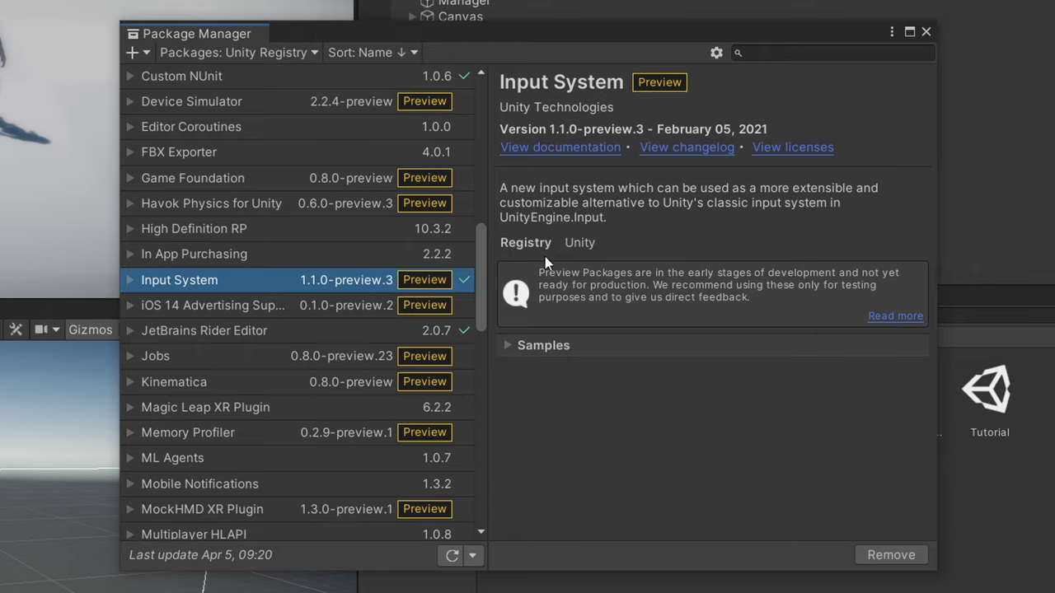
# Open the Package Manager's Advanced Project Settings and expand the version list of the Input System package
pyautogui.click(716, 52)
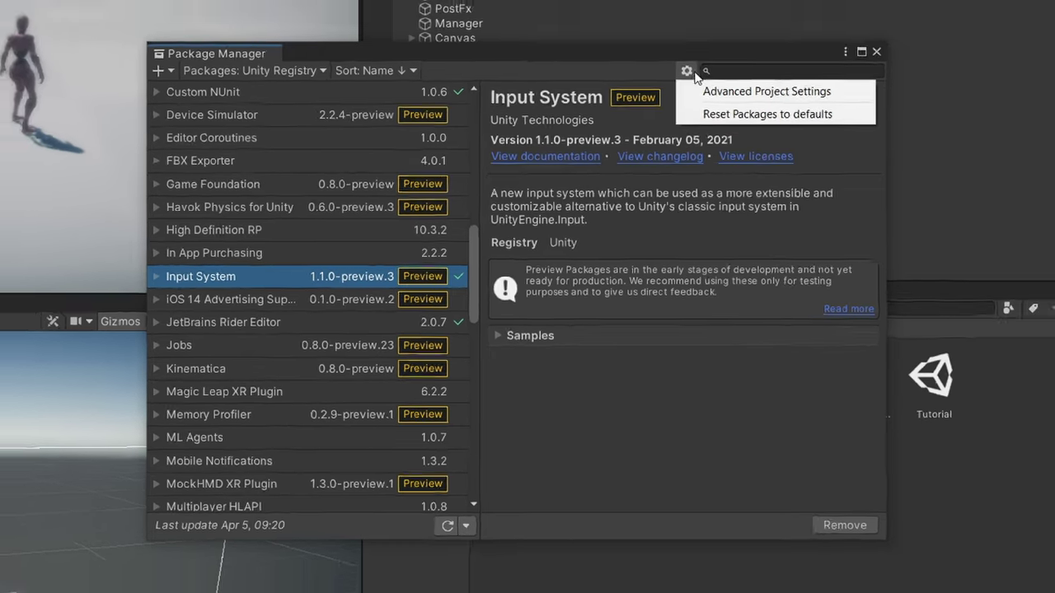
pyautogui.click(725, 90)
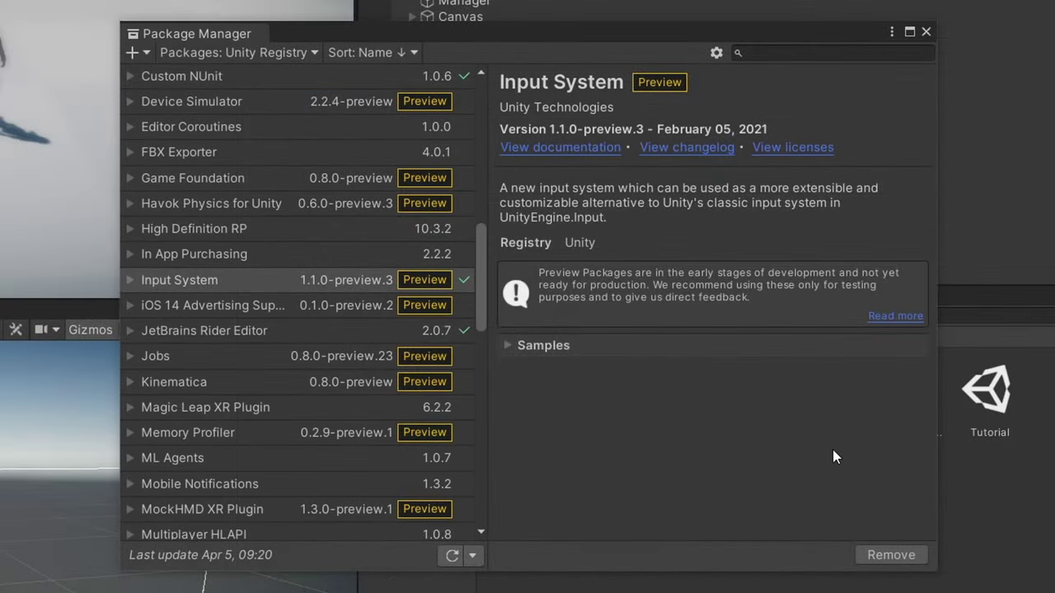
pyautogui.click(129, 281)
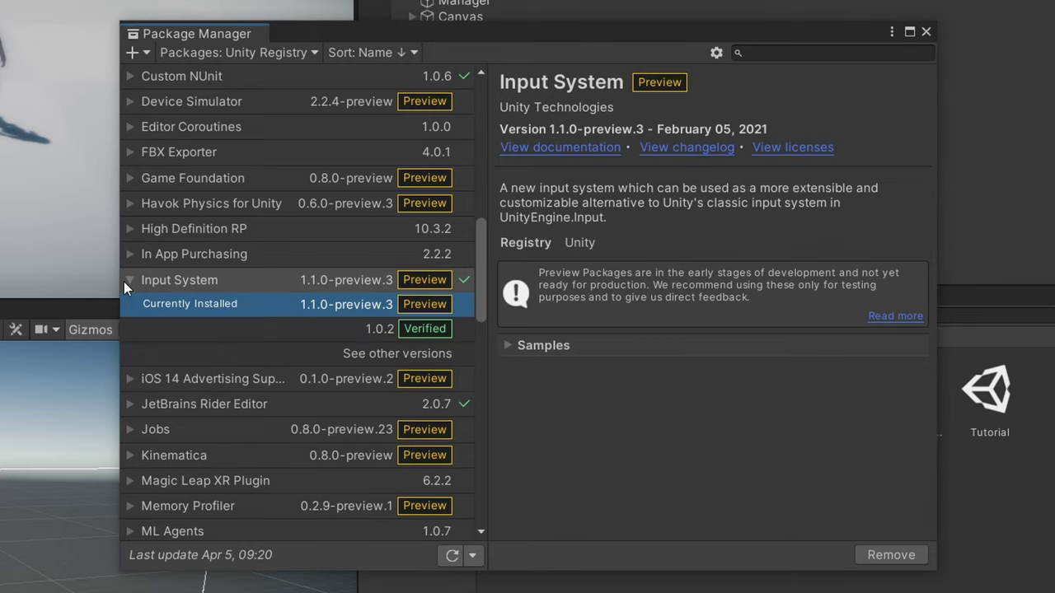
# Compare Input System version 1.0.2 with the other available versions, then reselect the installed 1.1.0-preview.3
pyautogui.click(349, 327)
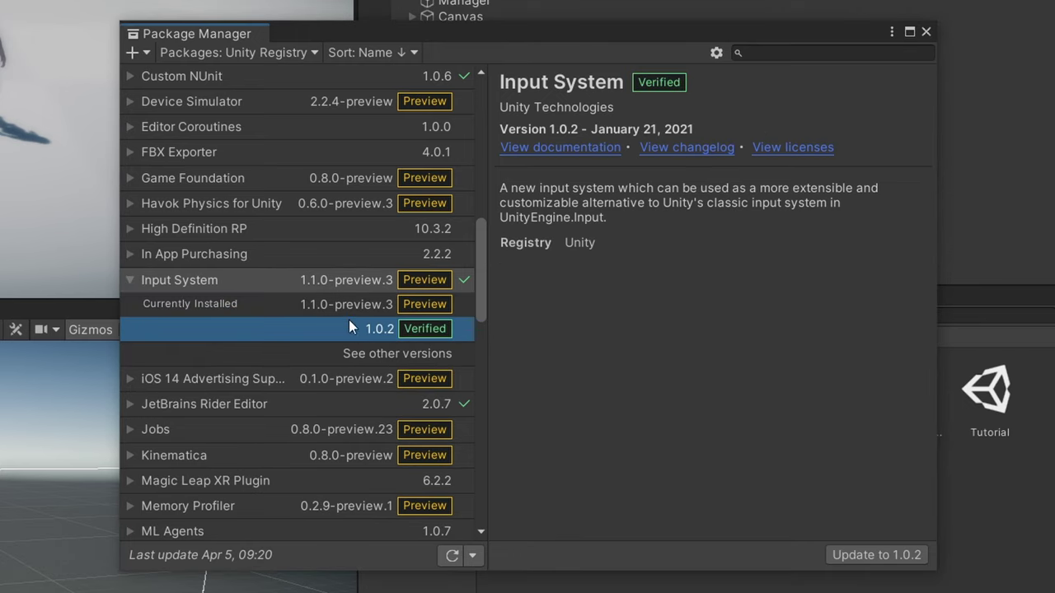
pyautogui.click(342, 301)
pyautogui.click(362, 353)
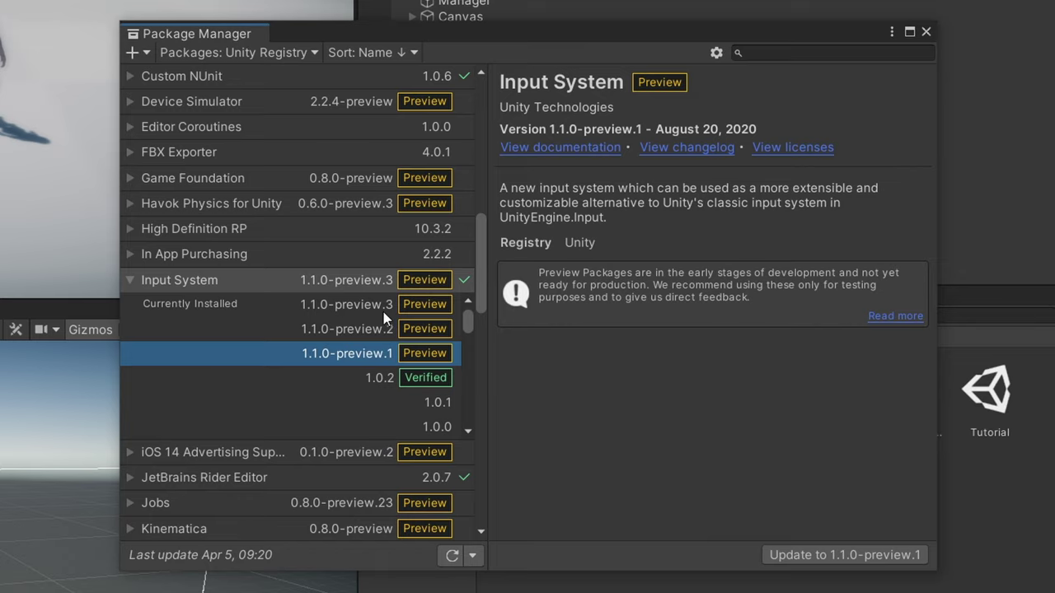
pyautogui.click(305, 302)
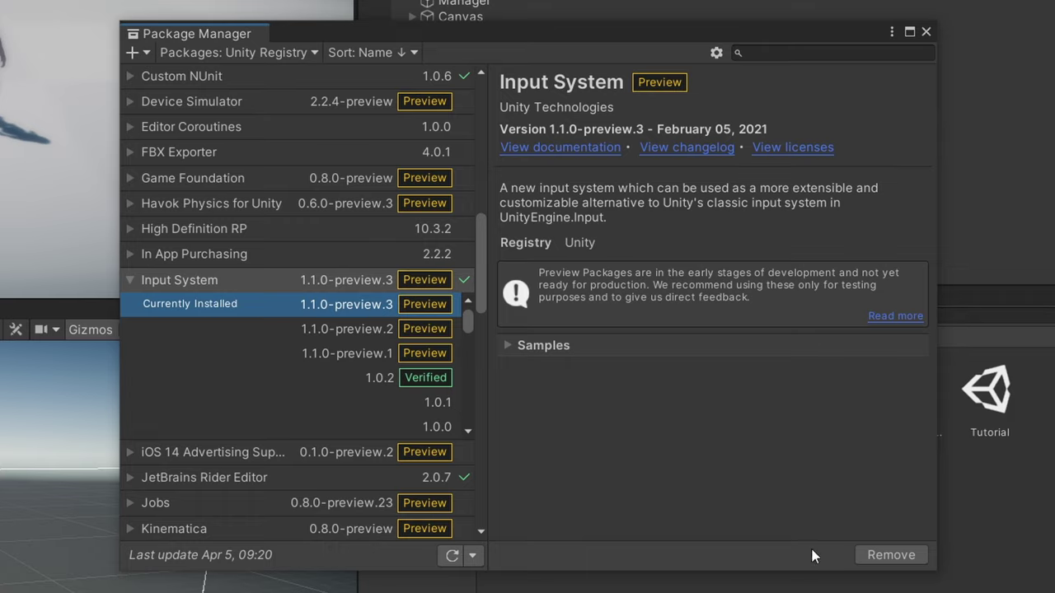
# View the In App Purchasing package, then return to Input System 1.1.0-preview.3 and look through its samples
pyautogui.click(385, 251)
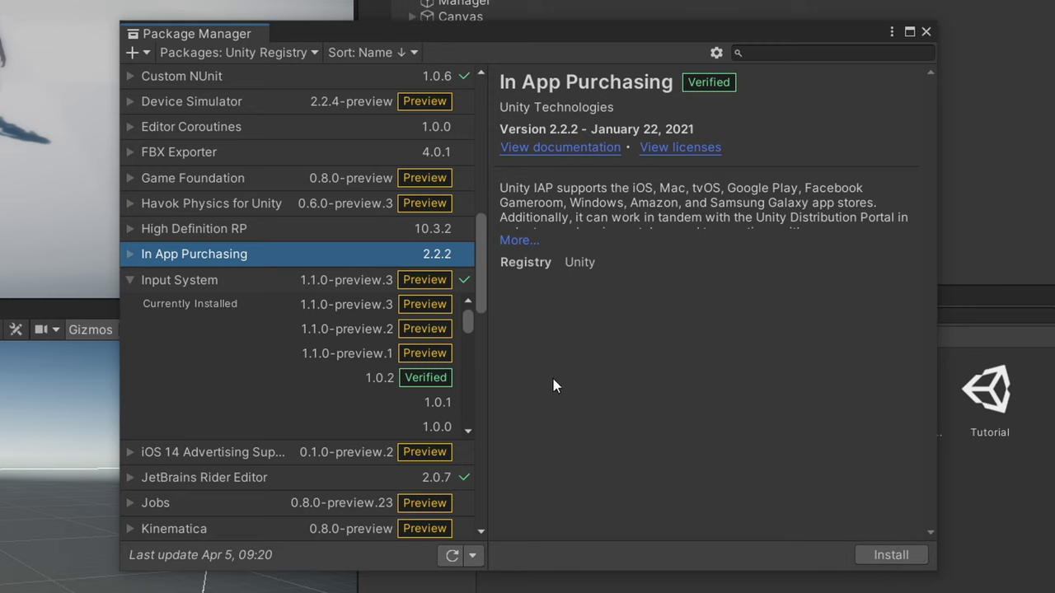
pyautogui.click(232, 310)
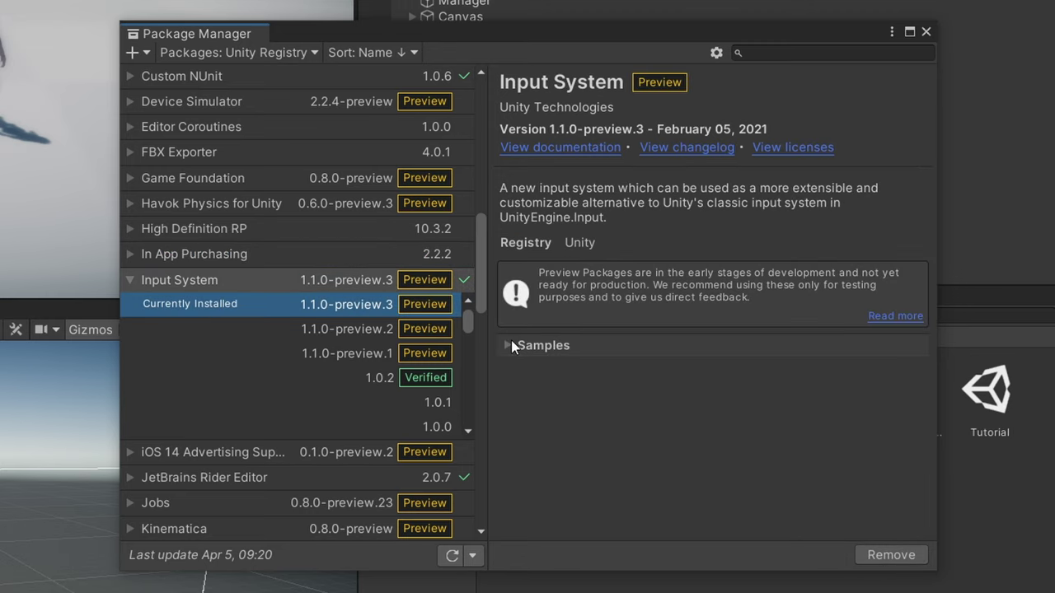
pyautogui.click(511, 344)
pyautogui.scroll(-10, 554, 309)
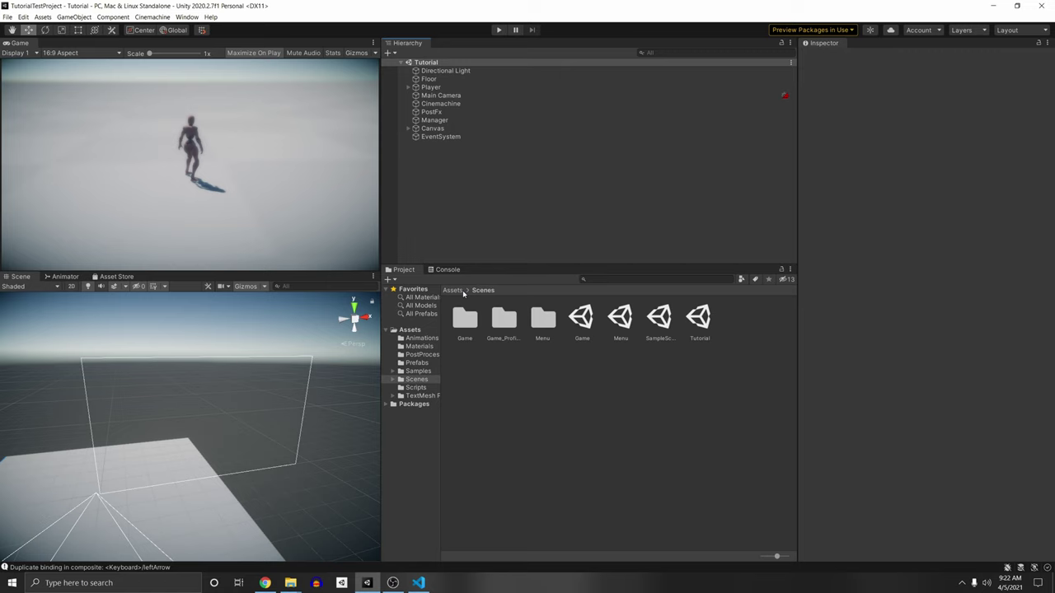
# Open the Player's PlayerControls action asset, examine the bindings of the Move, Jump and Look actions, and close it
pyautogui.click(445, 87)
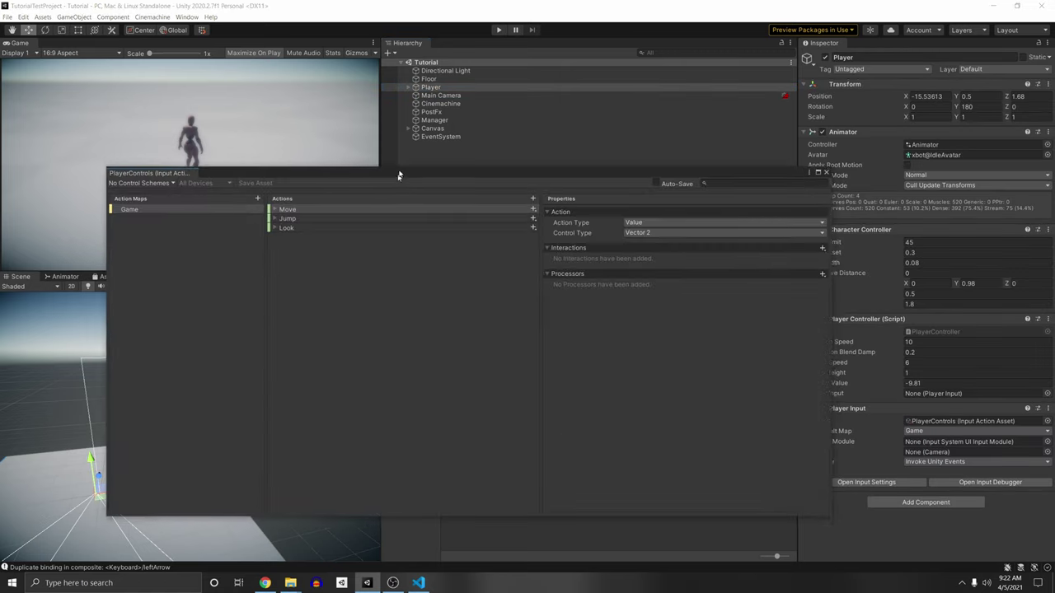
pyautogui.moveTo(399, 173); pyautogui.dragTo(412, 124)
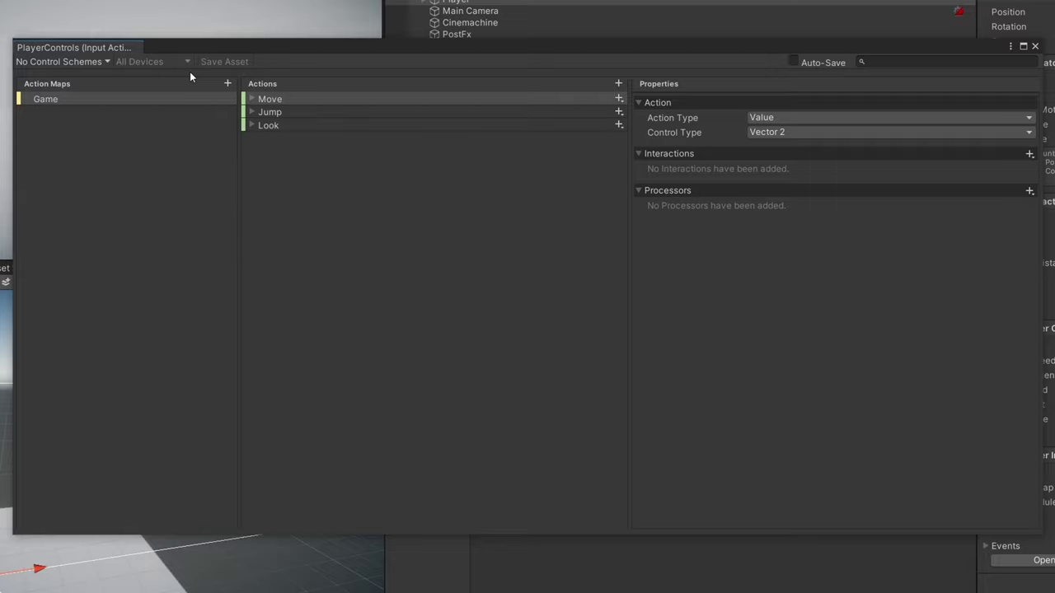
pyautogui.click(251, 99)
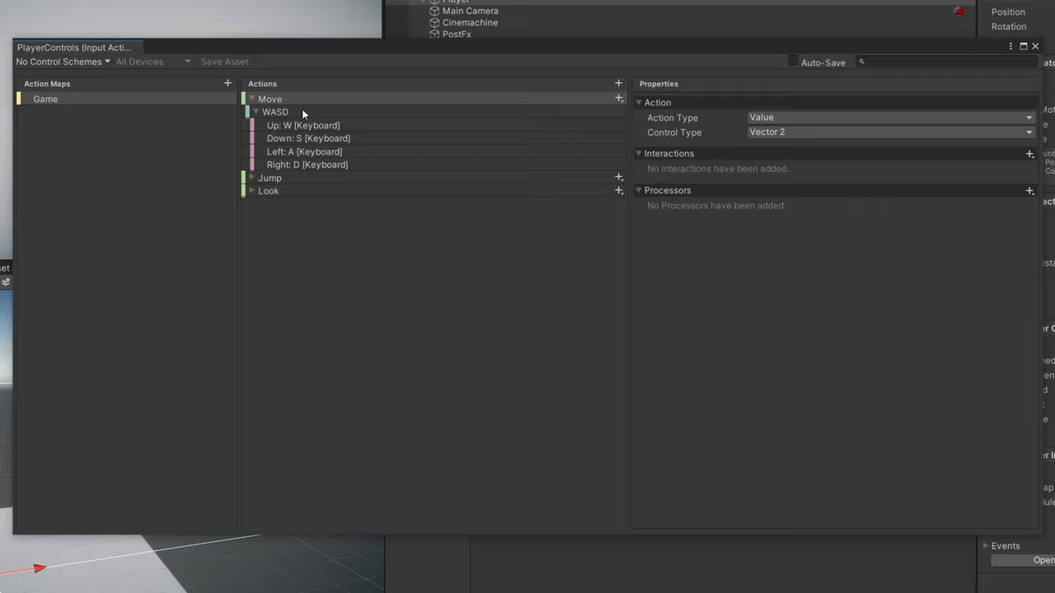
pyautogui.click(252, 178)
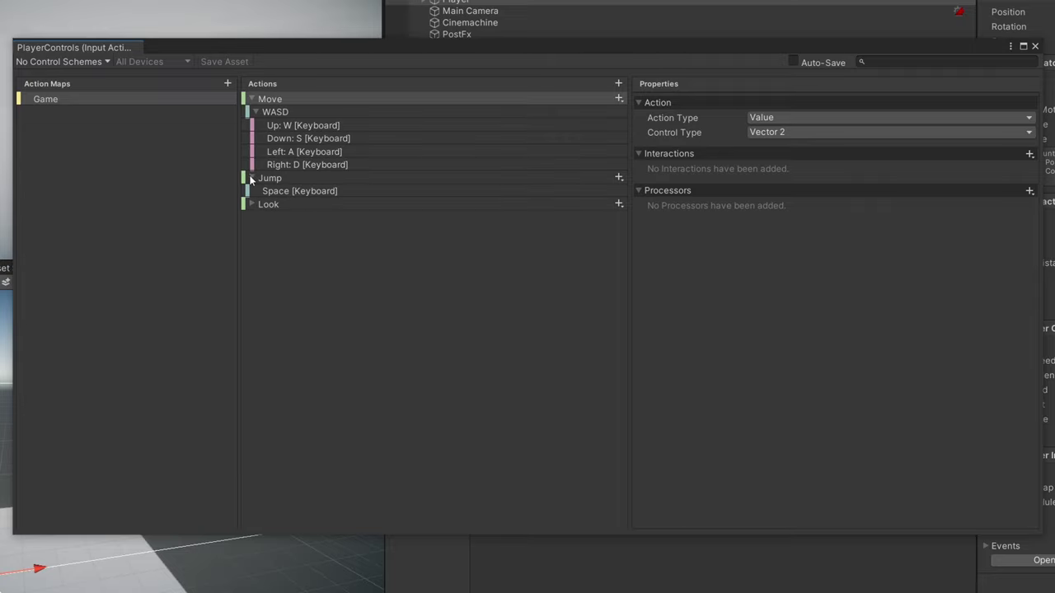
pyautogui.click(252, 204)
pyautogui.click(346, 217)
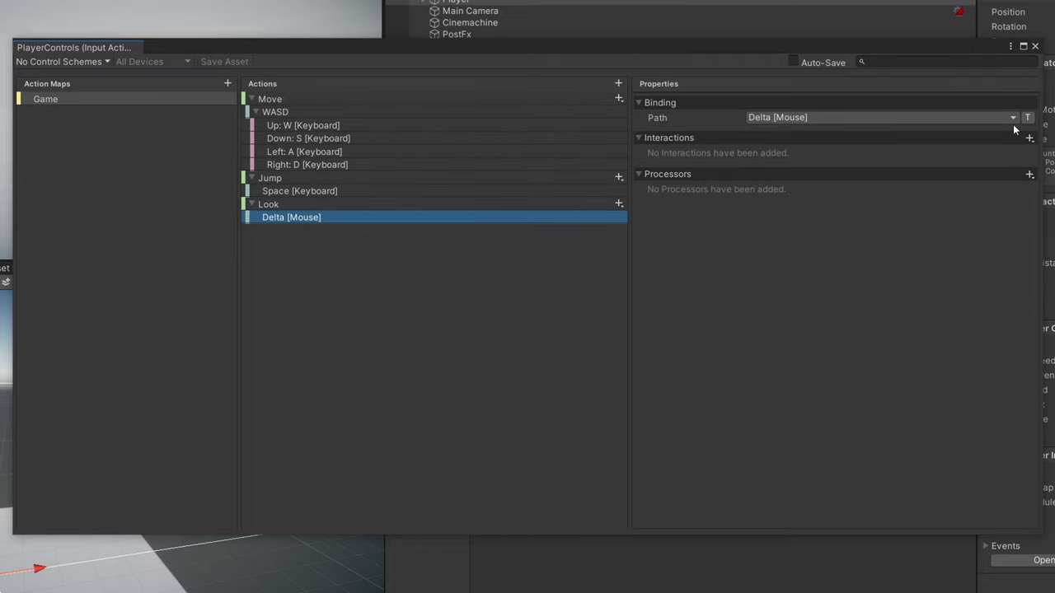
pyautogui.click(1034, 47)
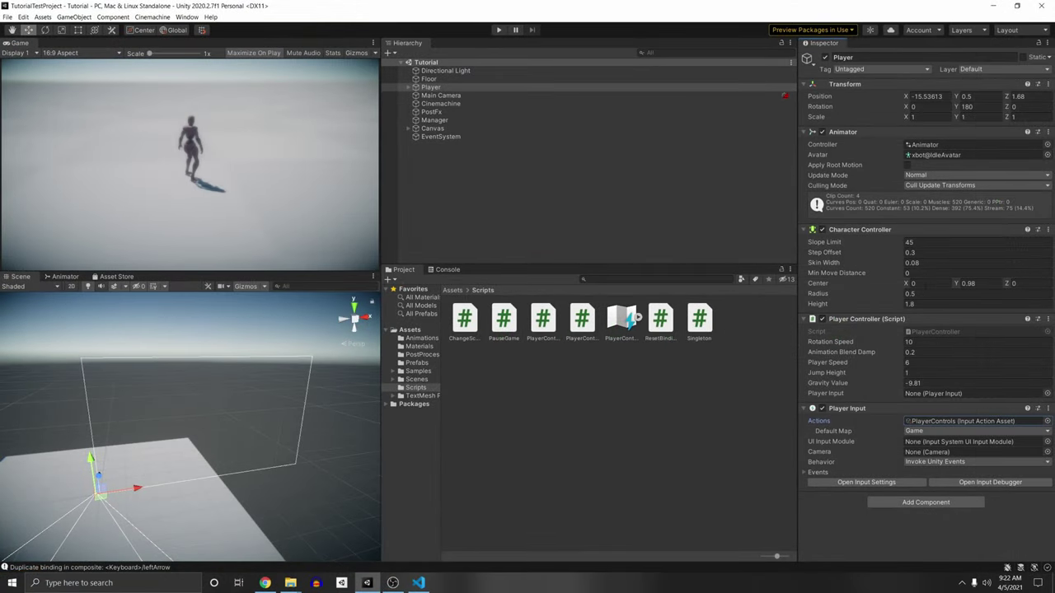
# Assign the PlayerControls asset as the actions of the Player's Player Input component and choose Game as the default map
pyautogui.doubleClick(907, 421)
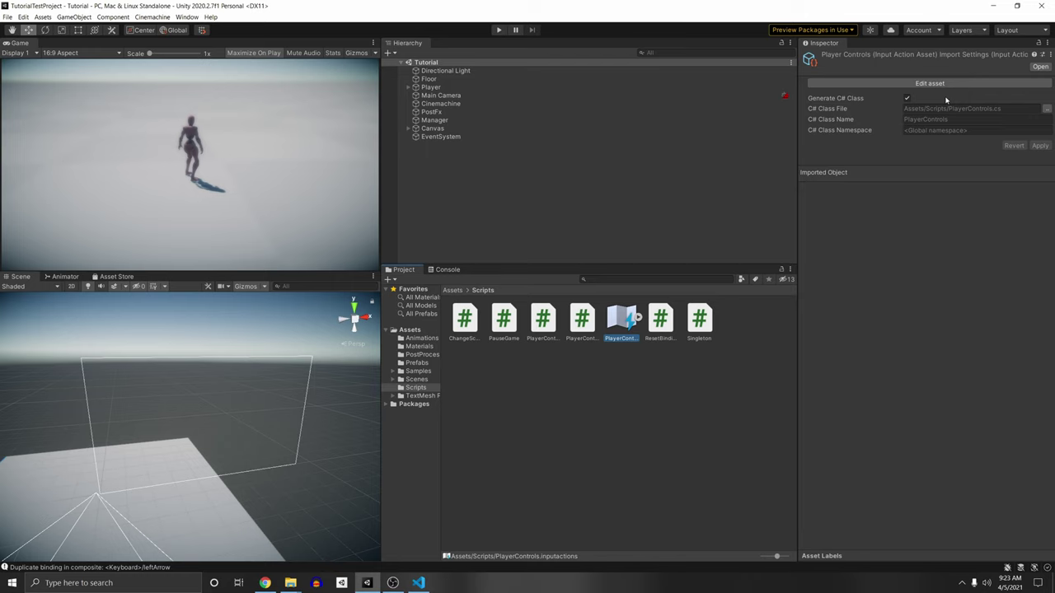
pyautogui.click(622, 87)
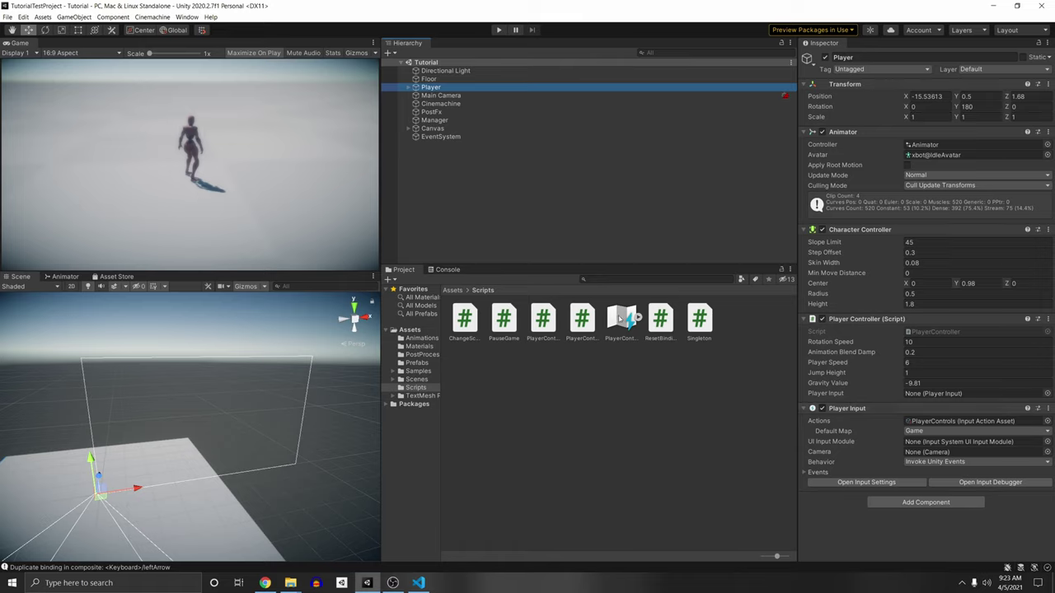
pyautogui.moveTo(620, 319); pyautogui.dragTo(954, 428)
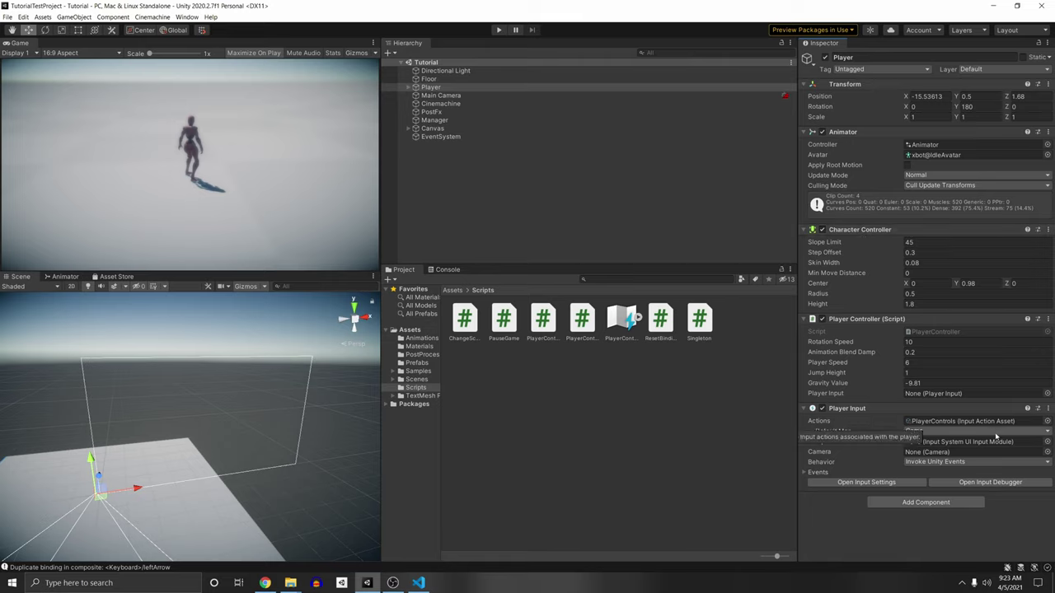
pyautogui.click(923, 431)
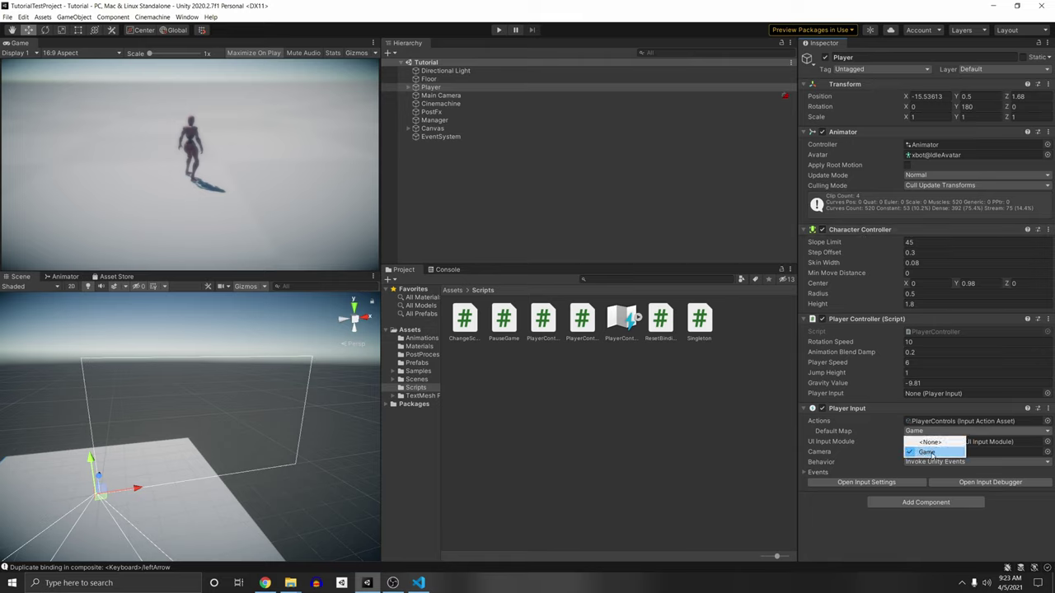
pyautogui.click(930, 452)
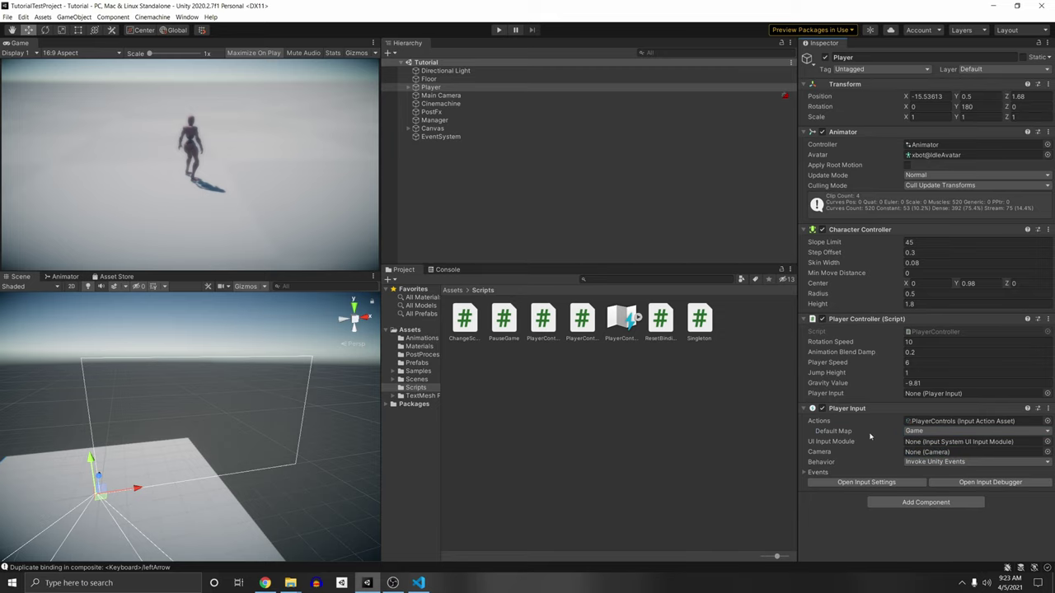
# Expand the events of the Player Input component and look through them
pyautogui.click(817, 472)
pyautogui.scroll(-3, 871, 336)
pyautogui.scroll(3, 894, 416)
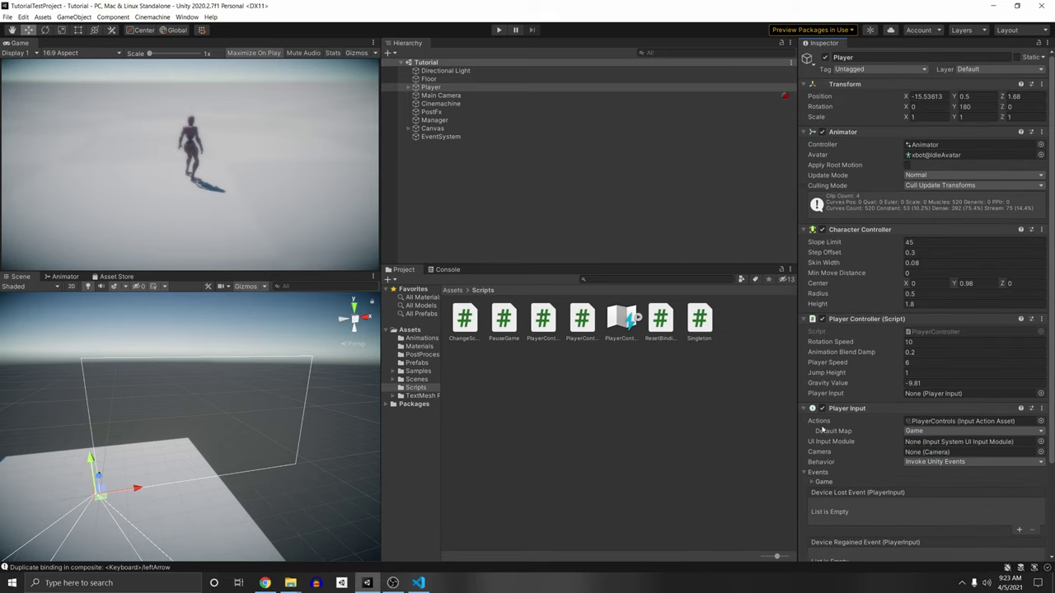
# Open the PlayerController script in Visual Studio Code, dismiss the text search and highlight the CharacterController field declaration
pyautogui.rightClick(839, 320)
pyautogui.click(880, 424)
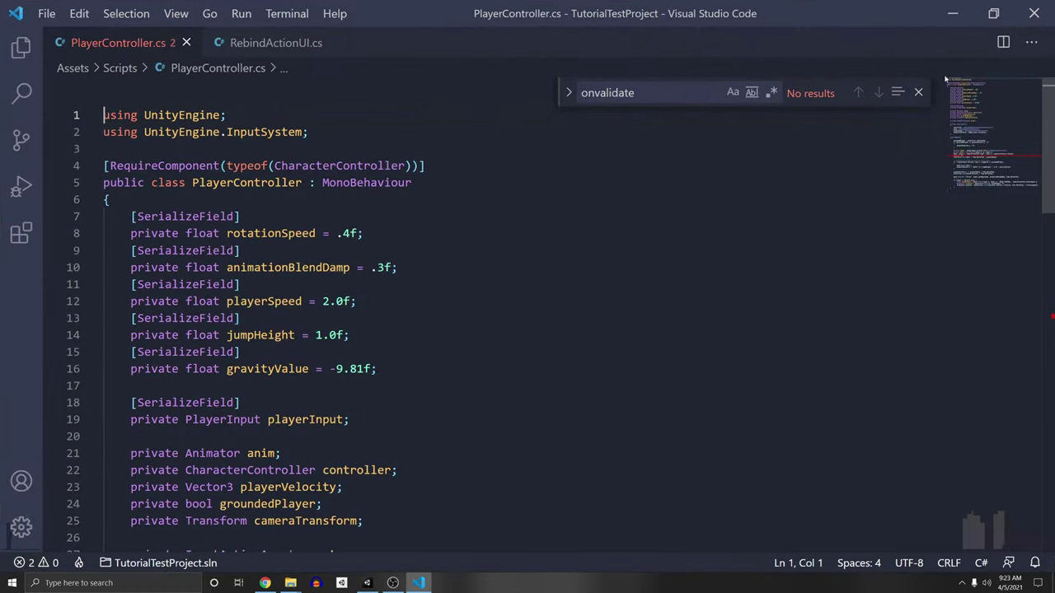
pyautogui.press('Escape')
pyautogui.scroll(-1, 528, 313)
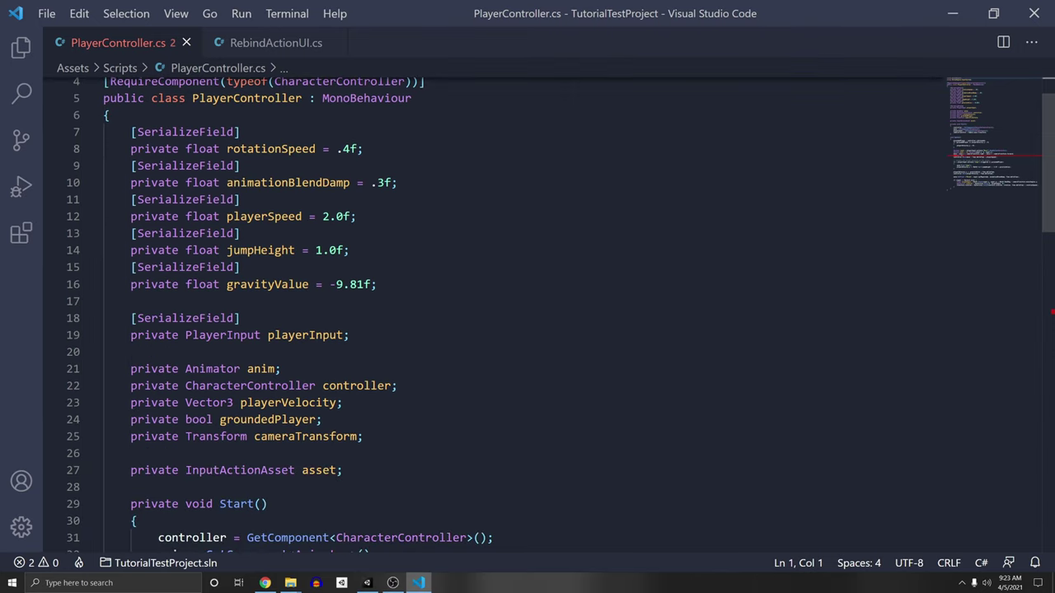
pyautogui.moveTo(390, 386); pyautogui.dragTo(130, 385)
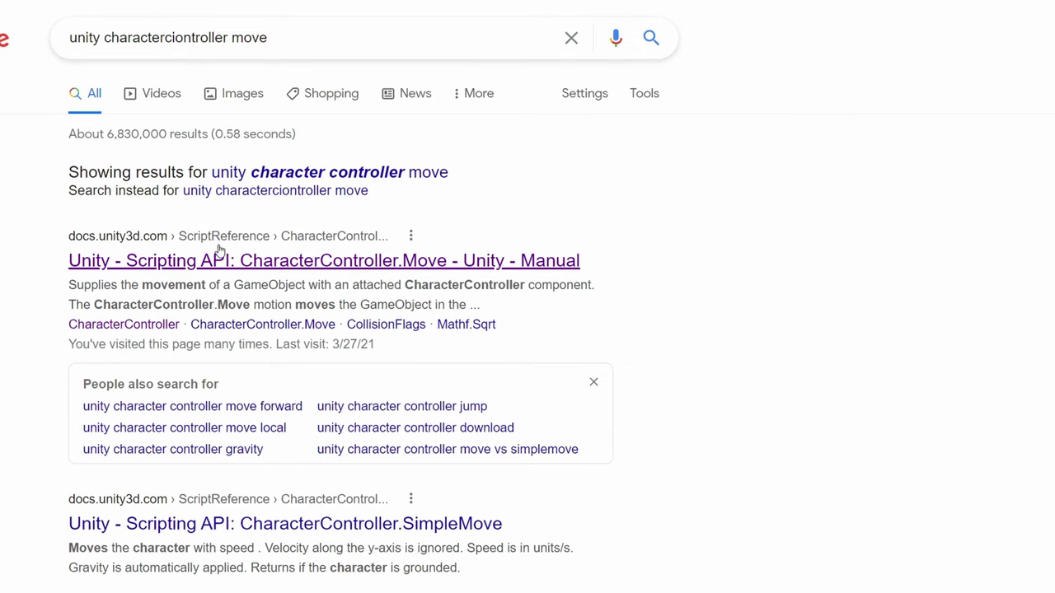
# In the browser, open Unity's CharacterController.Move scripting reference and read through its example code
pyautogui.click(221, 249)
pyautogui.scroll(-5, 404, 105)
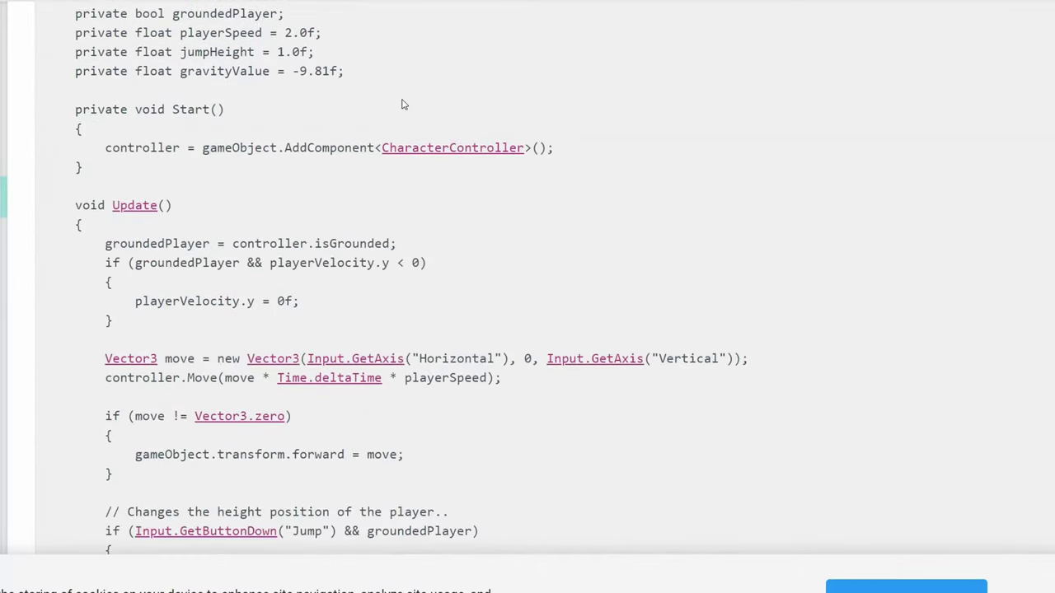
pyautogui.scroll(-5, 433, 258)
pyautogui.scroll(6, 324, 299)
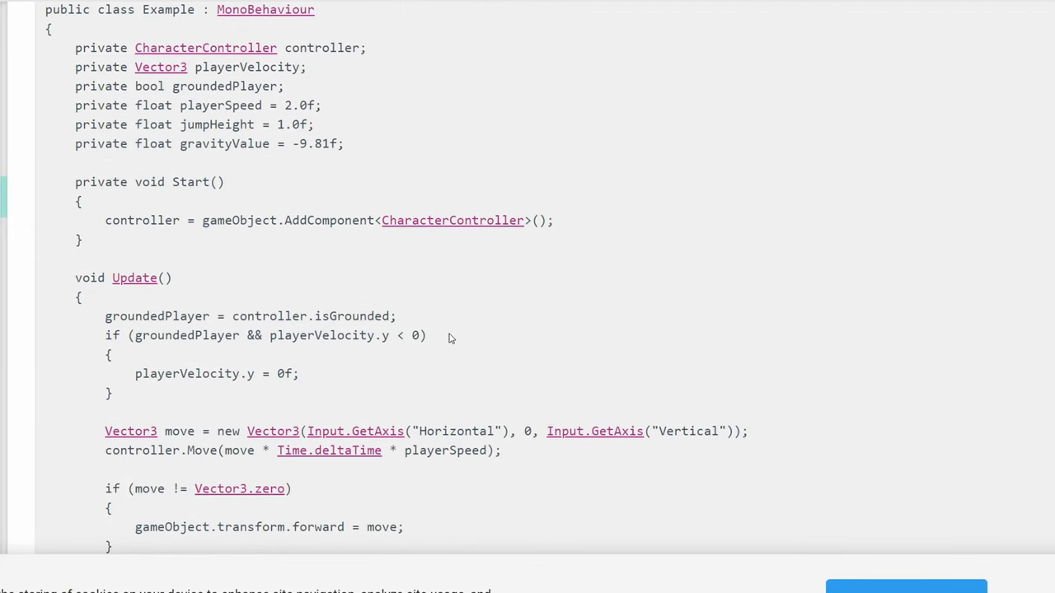
pyautogui.scroll(2, 450, 338)
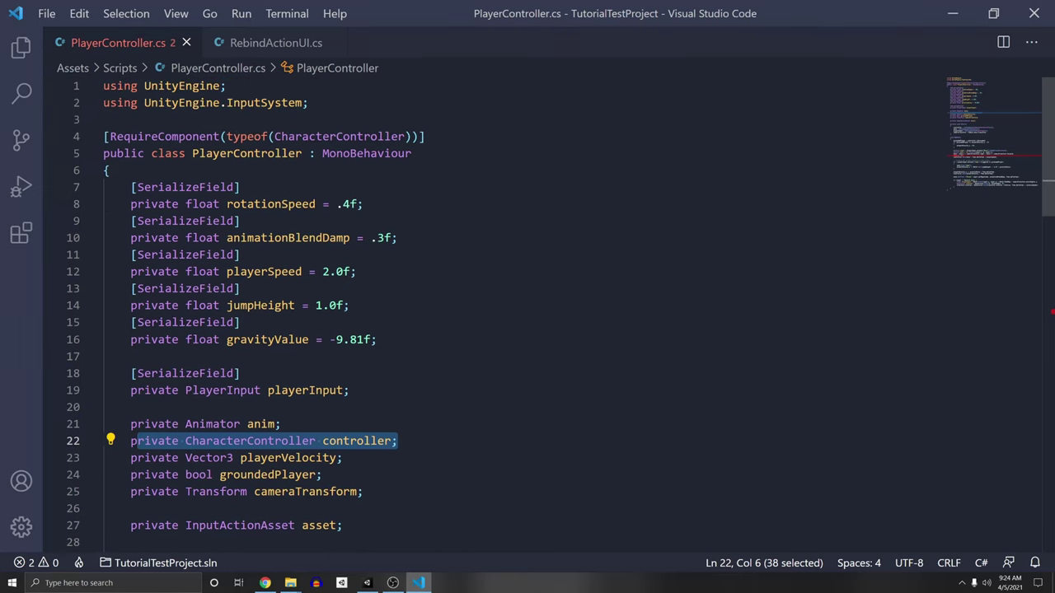
# Back in Visual Studio Code, highlight the UnityEngine.InputSystem directive and remove the SerializeField attribute above the playerInput field
pyautogui.click(104, 119)
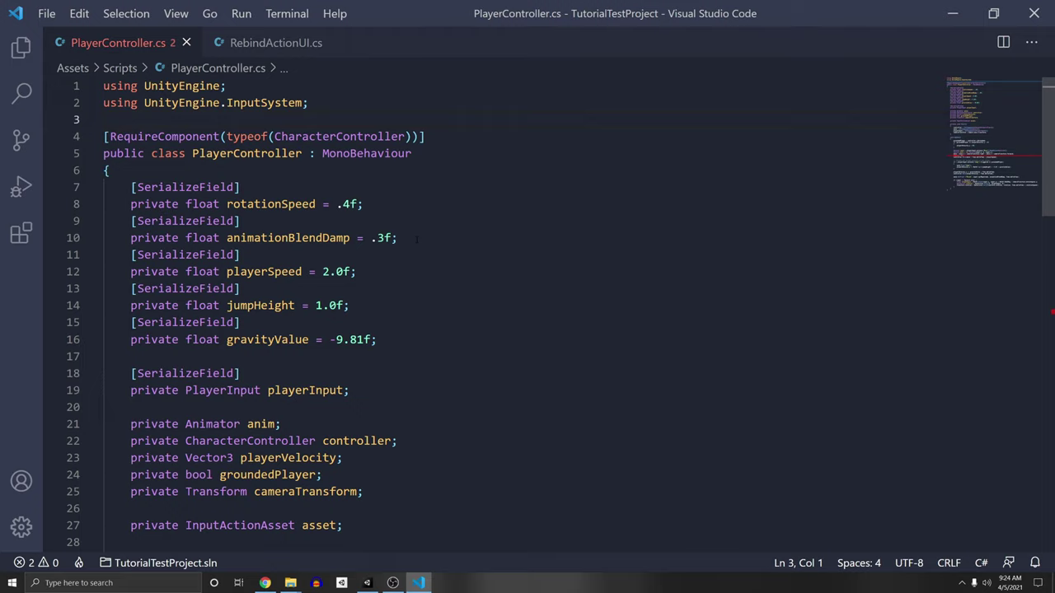
pyautogui.moveTo(310, 103); pyautogui.dragTo(96, 104)
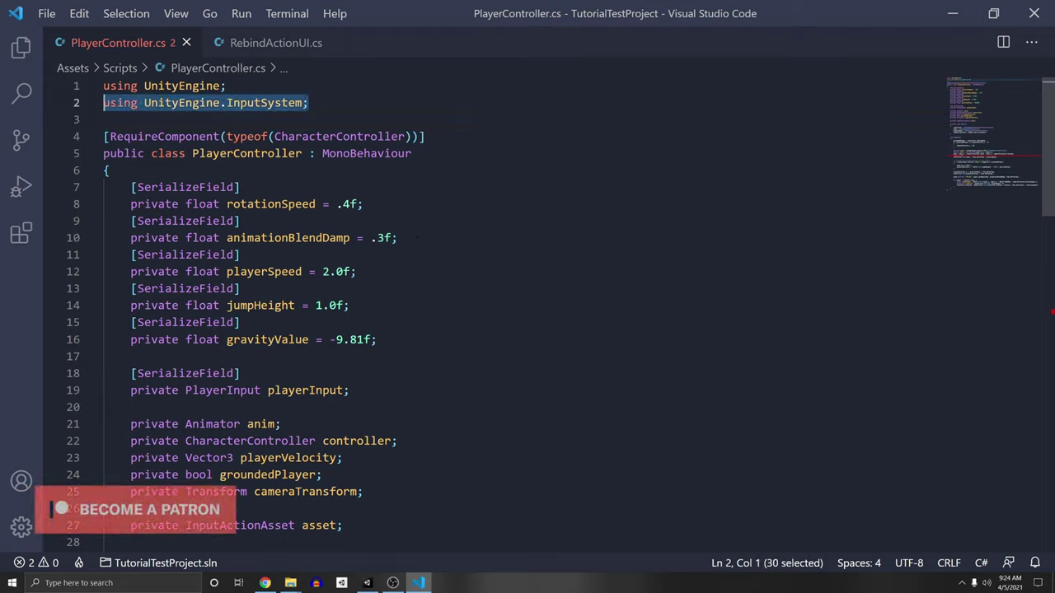
pyautogui.scroll(-1, 416, 237)
pyautogui.scroll(-1, 273, 280)
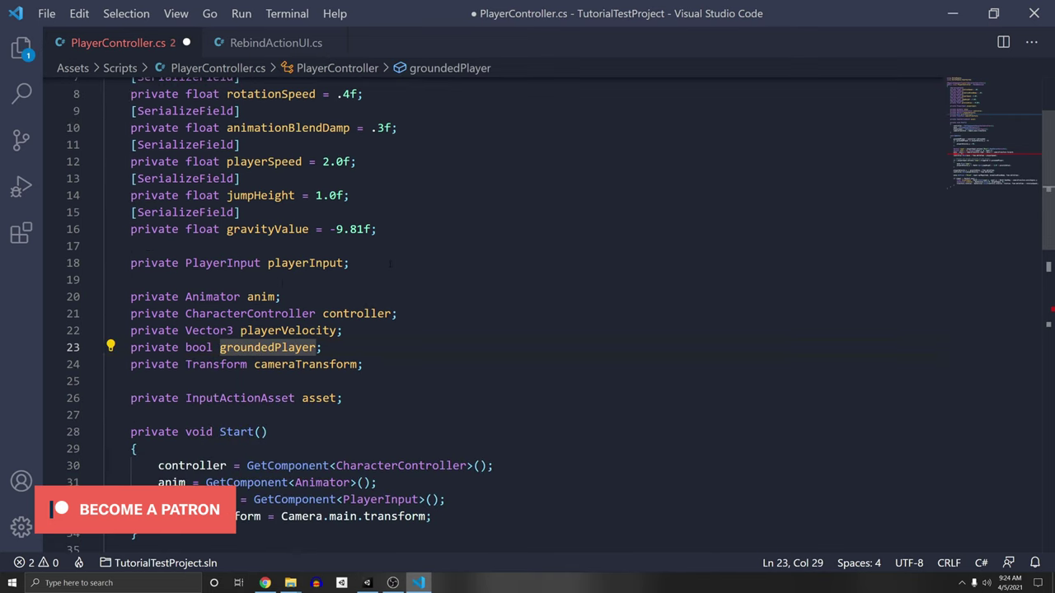
# Highlight the playerInput field declaration and its GetComponent<PlayerInput>() assignment in Start
pyautogui.moveTo(391, 264); pyautogui.dragTo(130, 263)
pyautogui.scroll(-2, 130, 262)
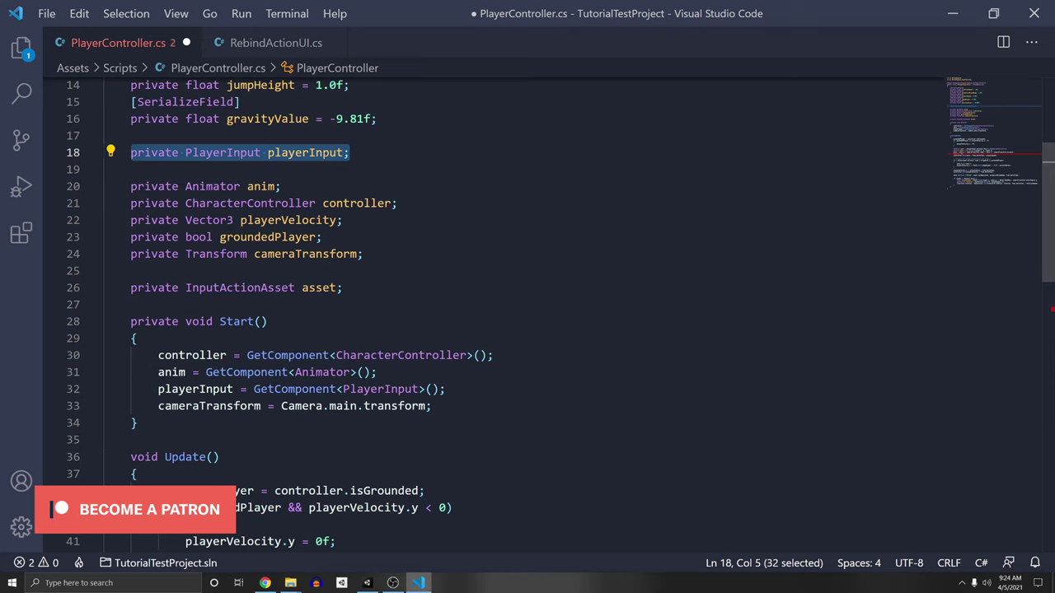
pyautogui.scroll(-3, 528, 313)
pyautogui.moveTo(158, 223); pyautogui.dragTo(448, 223)
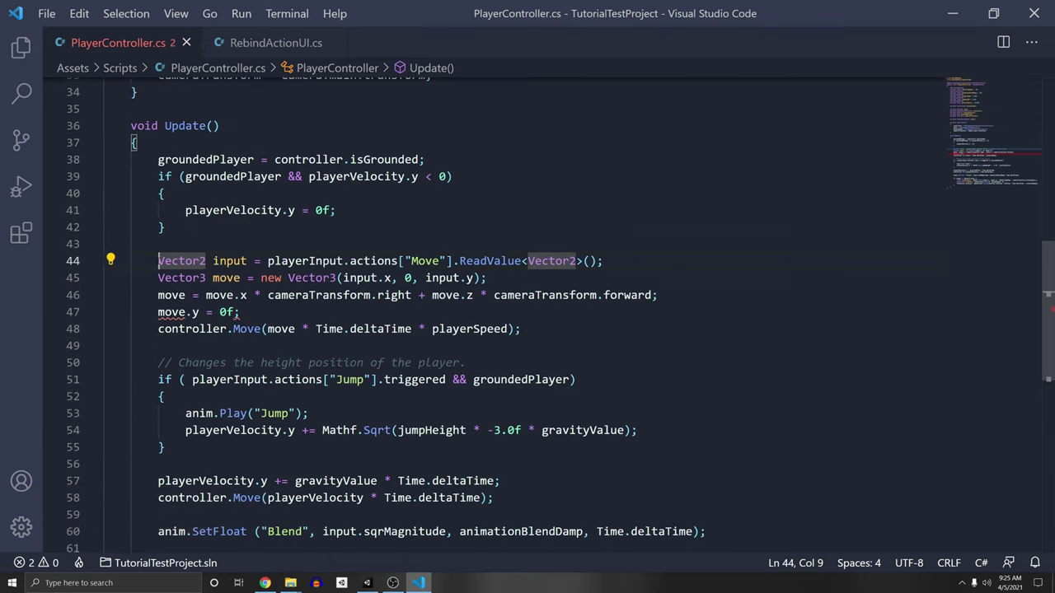
# Examine the Update line that reads the Move action's Vector2 value, including the type of actions and the "Move" name
pyautogui.moveTo(158, 260); pyautogui.dragTo(604, 260)
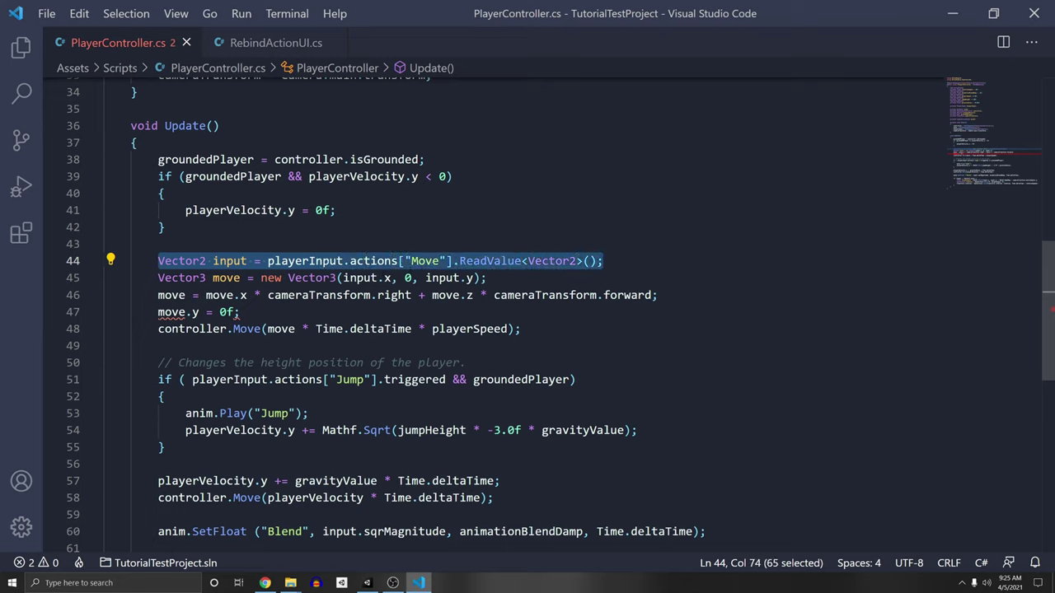
pyautogui.click(323, 278)
pyautogui.click(315, 260)
pyautogui.click(370, 260)
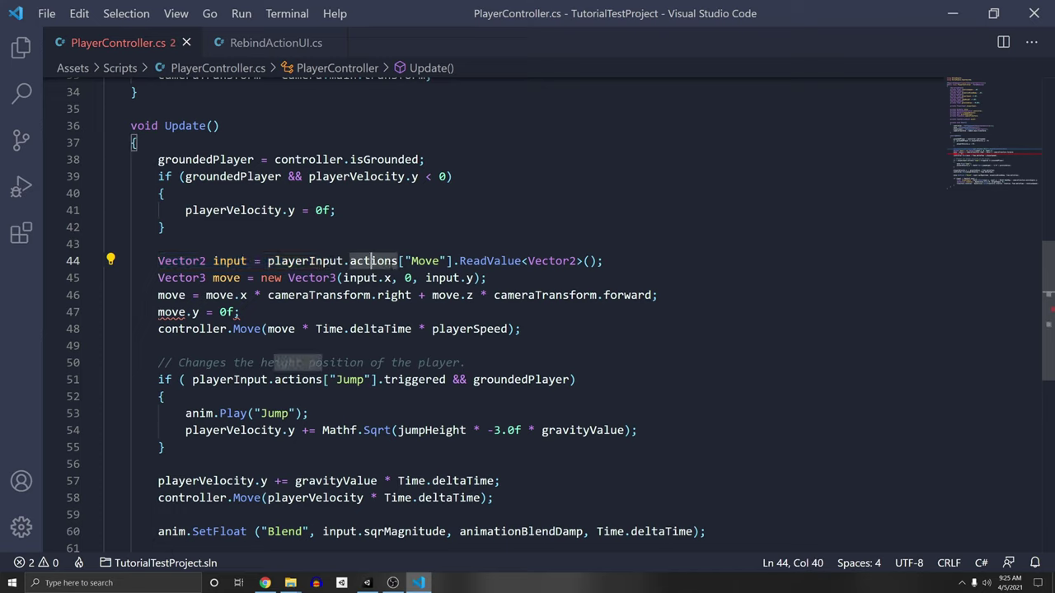
pyautogui.moveTo(372, 261)
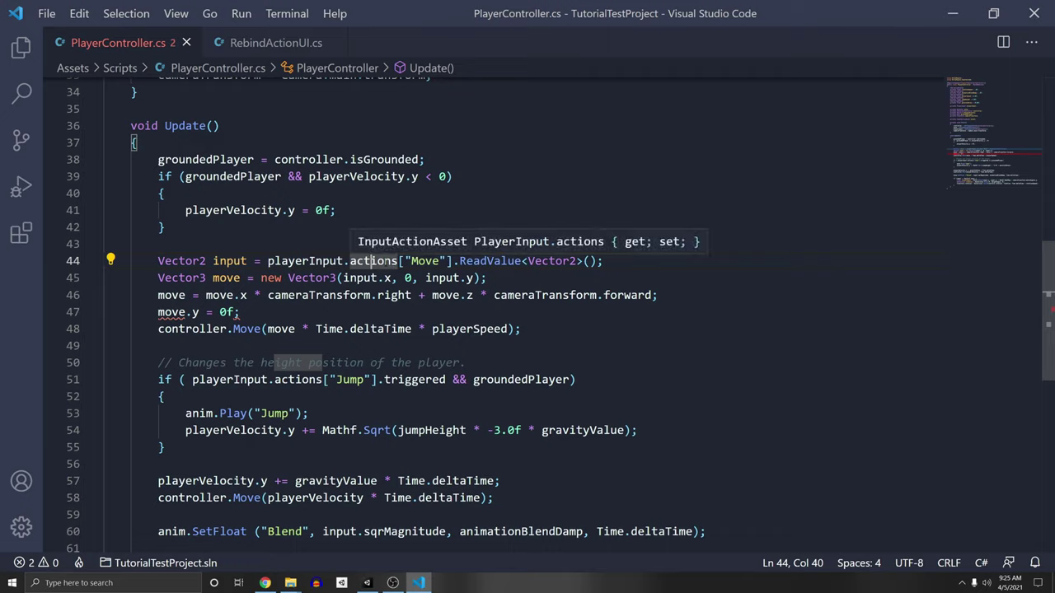
pyautogui.moveTo(399, 260); pyautogui.dragTo(446, 261)
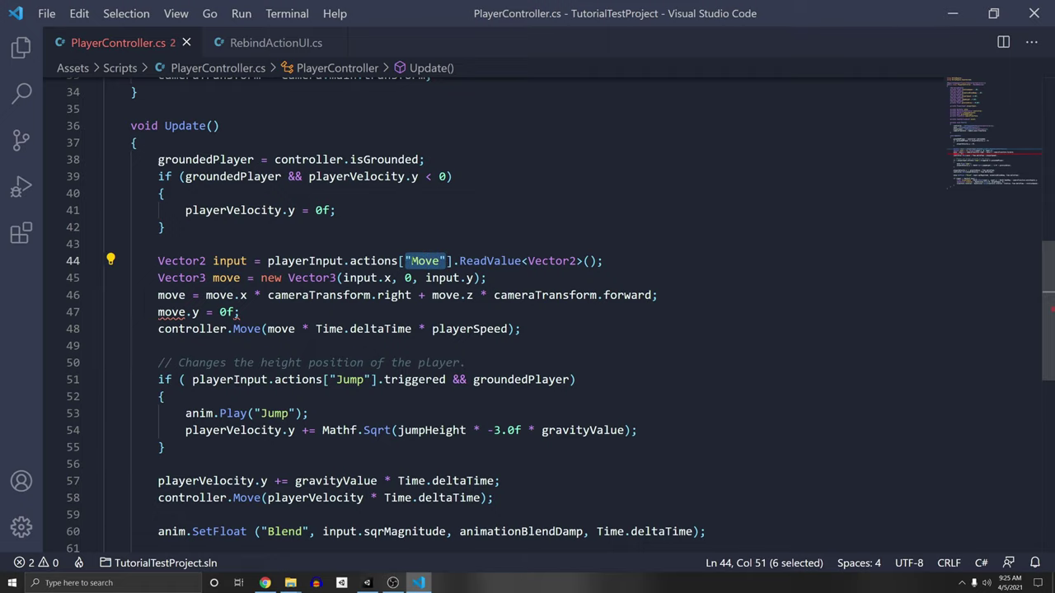
# Highlight the line in Update that builds the Vector3 move from the input's x and y values
pyautogui.click(500, 295)
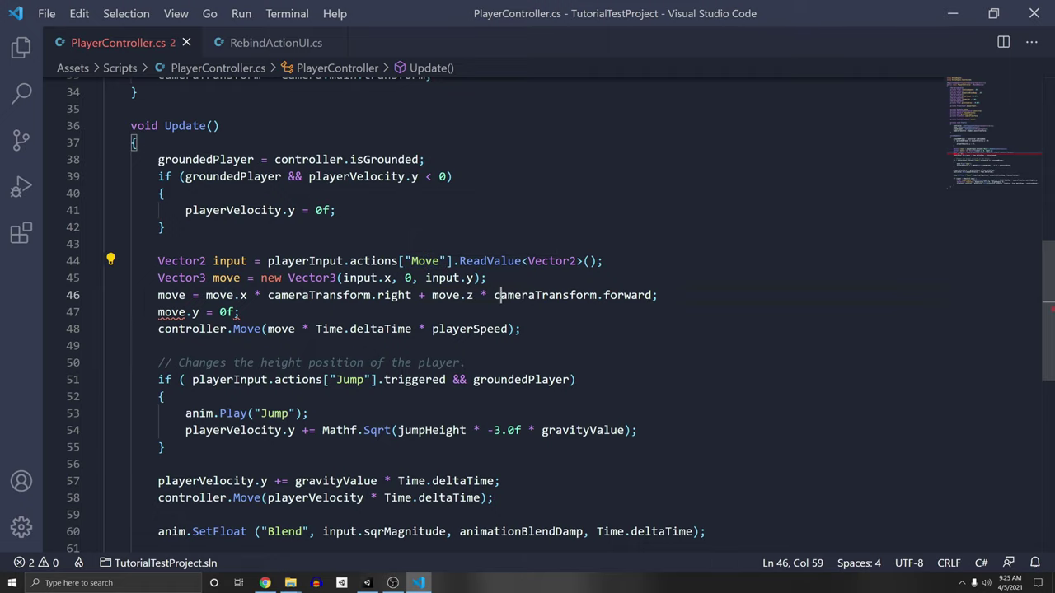
pyautogui.scroll(-1, 527, 313)
pyautogui.moveTo(152, 223); pyautogui.dragTo(487, 223)
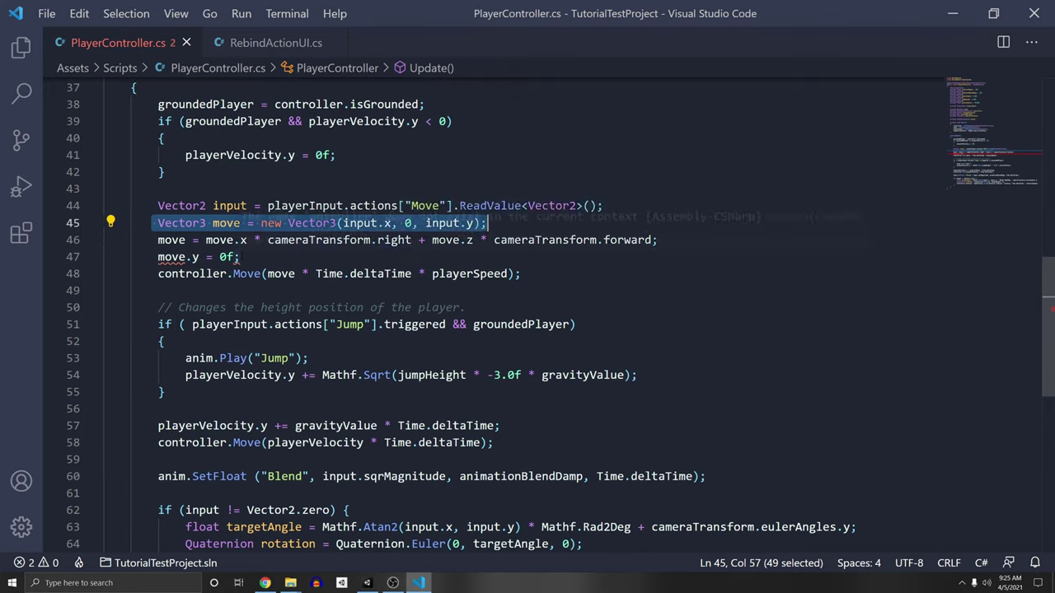
# Highlight the camera-relative move calculation in Update and the line that sets move.y to 0f
pyautogui.moveTo(657, 240)
pyautogui.mouseDown()
pyautogui.moveTo(199, 240)
pyautogui.moveTo(656, 240)
pyautogui.mouseUp()
pyautogui.click(200, 239)
pyautogui.click(206, 240)
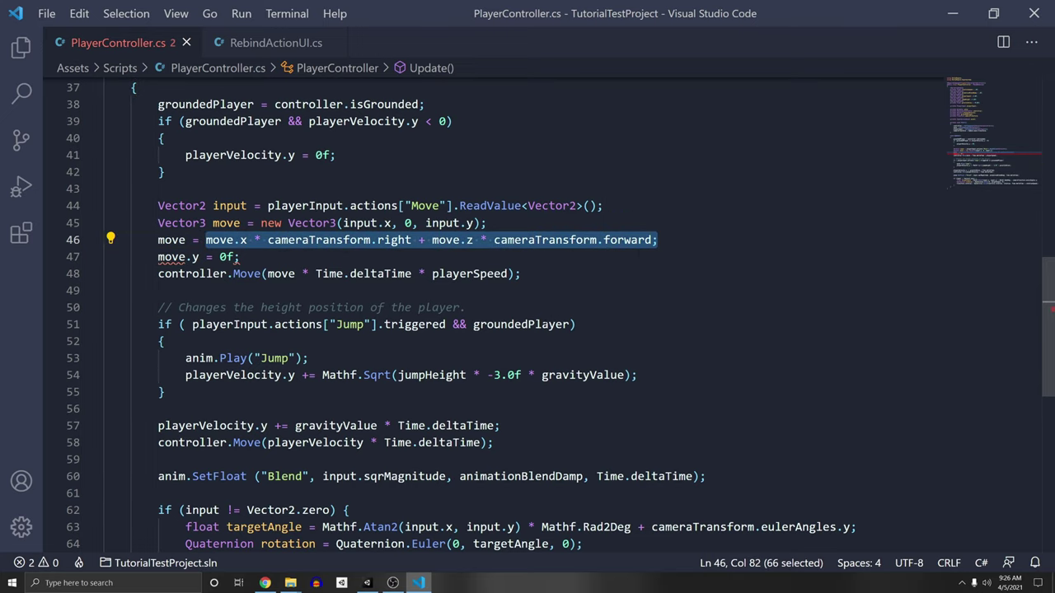
pyautogui.moveTo(158, 257); pyautogui.dragTo(239, 257)
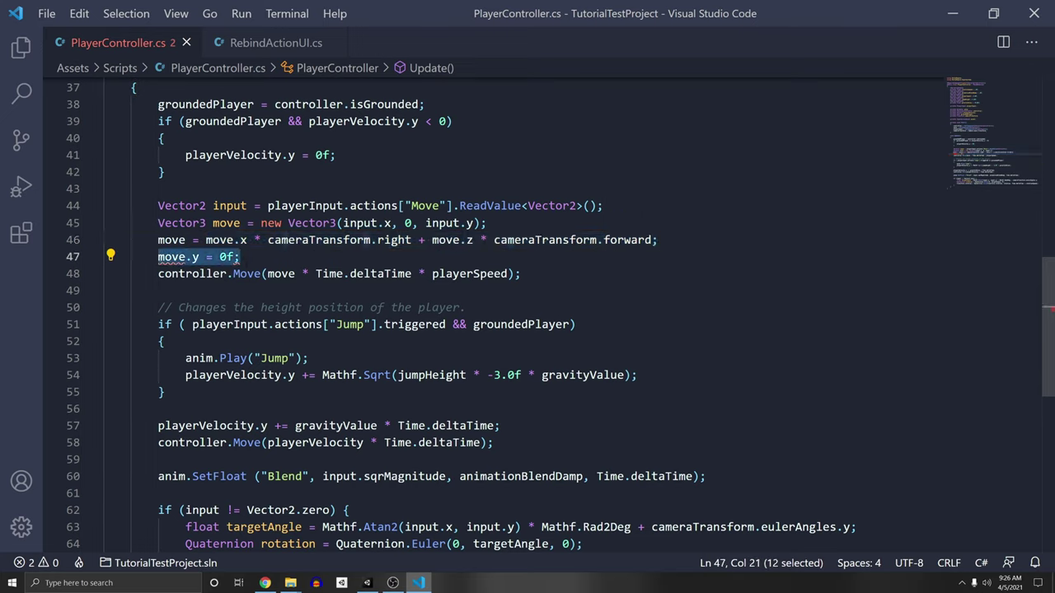
# Examine the Jump condition in Update that checks whether the "Jump" action is triggered
pyautogui.scroll(-2, 239, 257)
pyautogui.moveTo(192, 214); pyautogui.dragTo(384, 213)
pyautogui.click(384, 214)
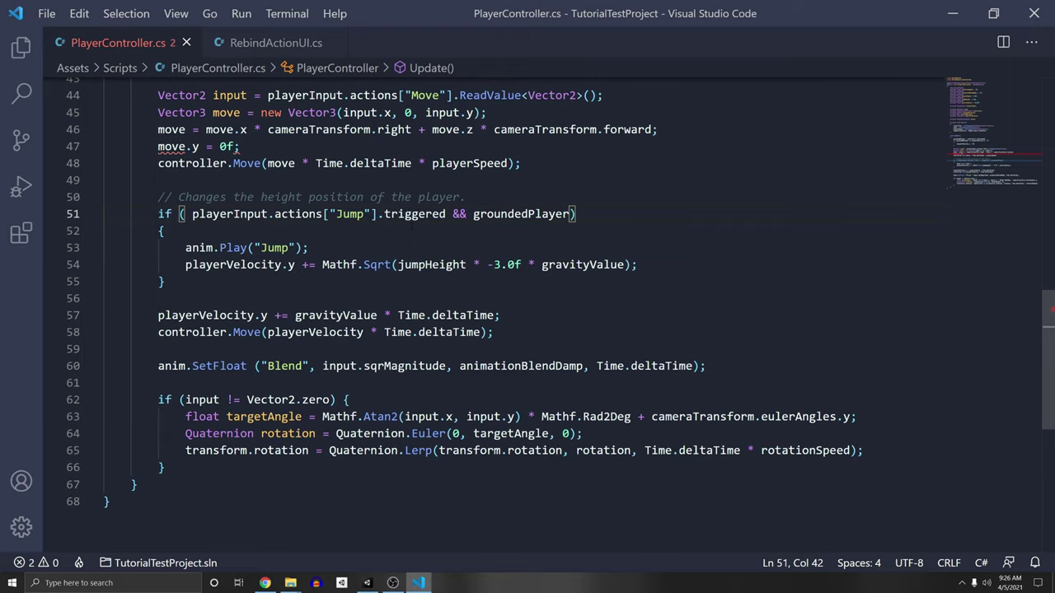
# Highlight the anim.SetFloat "Blend" line and the if block that rotates the player when input is not Vector2.zero
pyautogui.scroll(-1, 237, 146)
pyautogui.moveTo(164, 310); pyautogui.dragTo(706, 311)
pyautogui.scroll(-1, 237, 93)
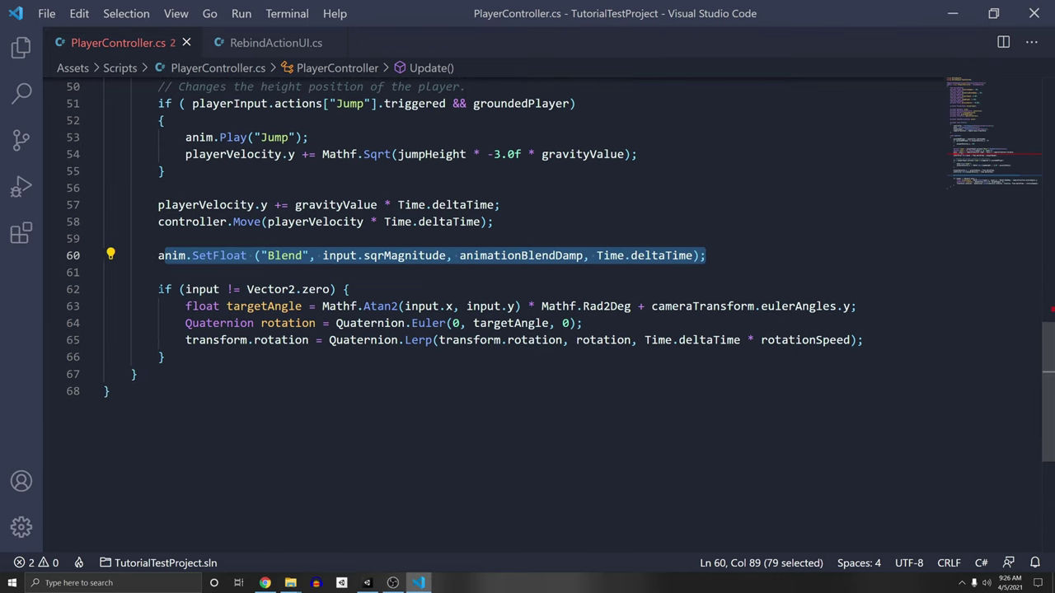
pyautogui.moveTo(154, 289); pyautogui.dragTo(166, 357)
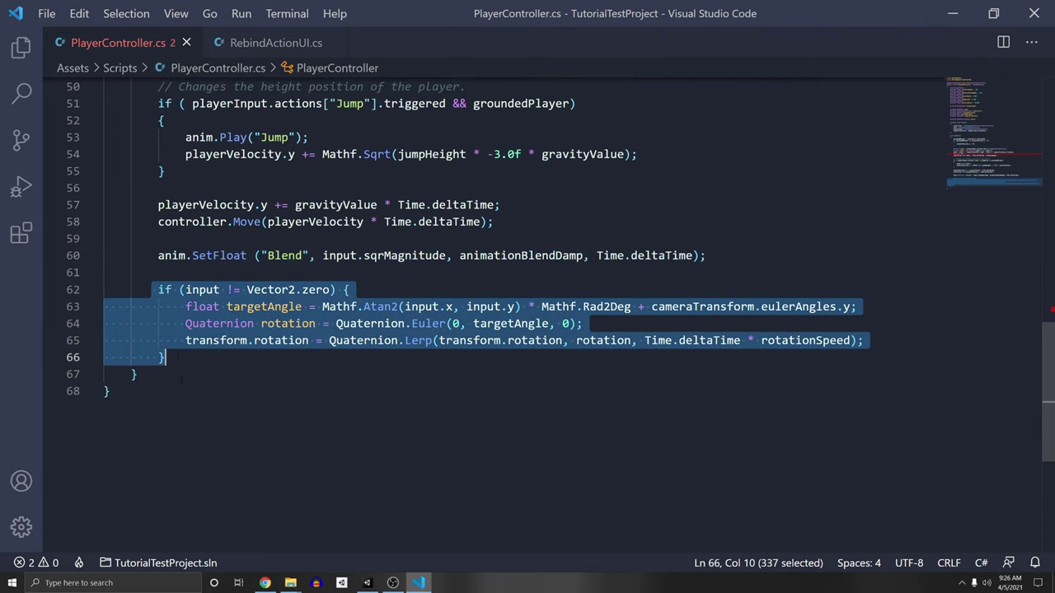
pyautogui.click(221, 364)
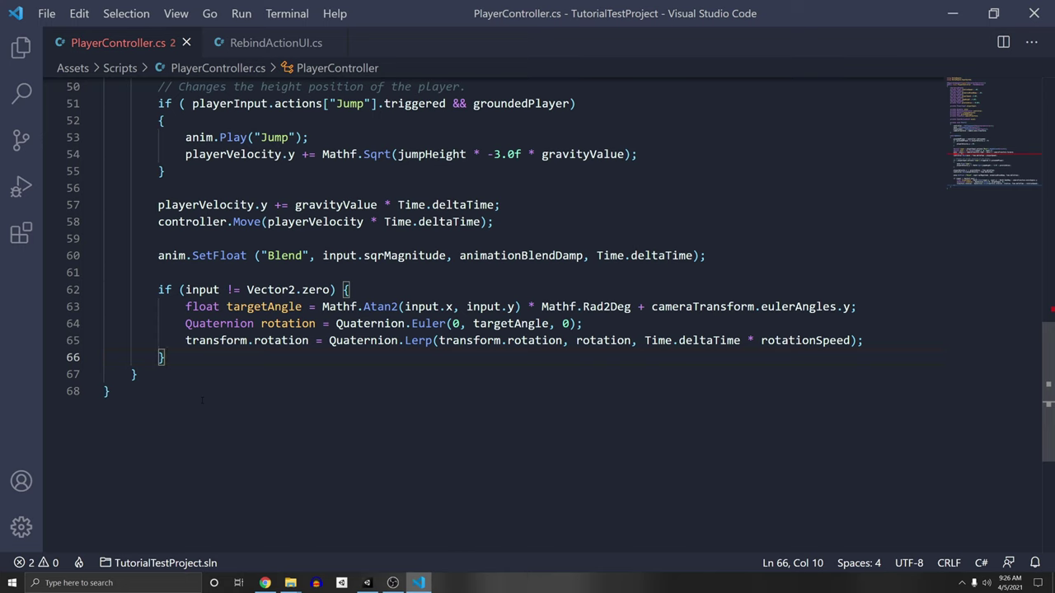
# Switch to Unity, delete the existing Canvas and EventSystem, and add a new UI Canvas to the Tutorial scene
pyautogui.hotkey('alt', 'Tab')
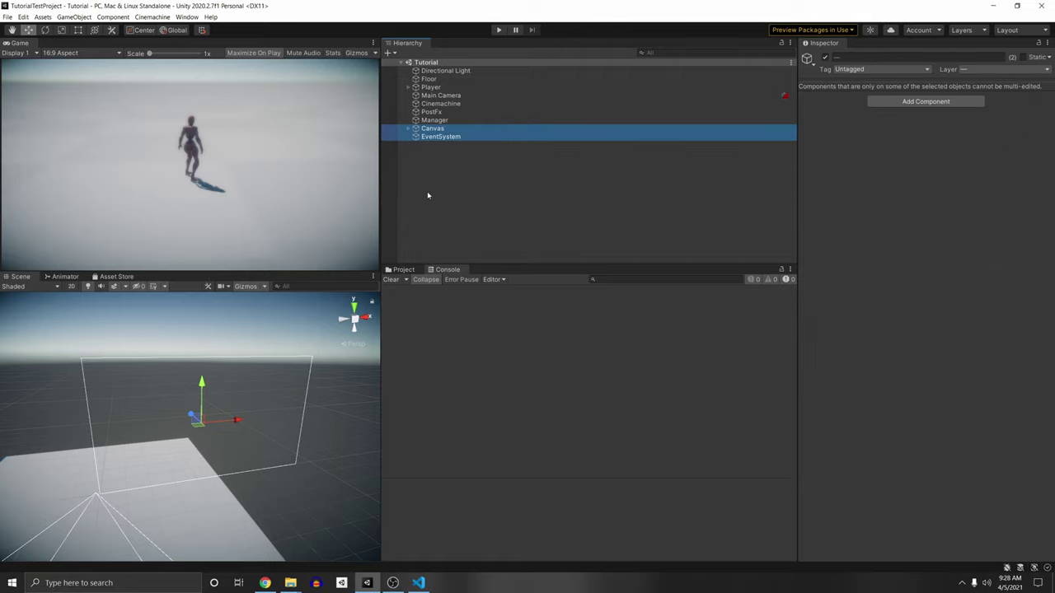
pyautogui.press('Delete')
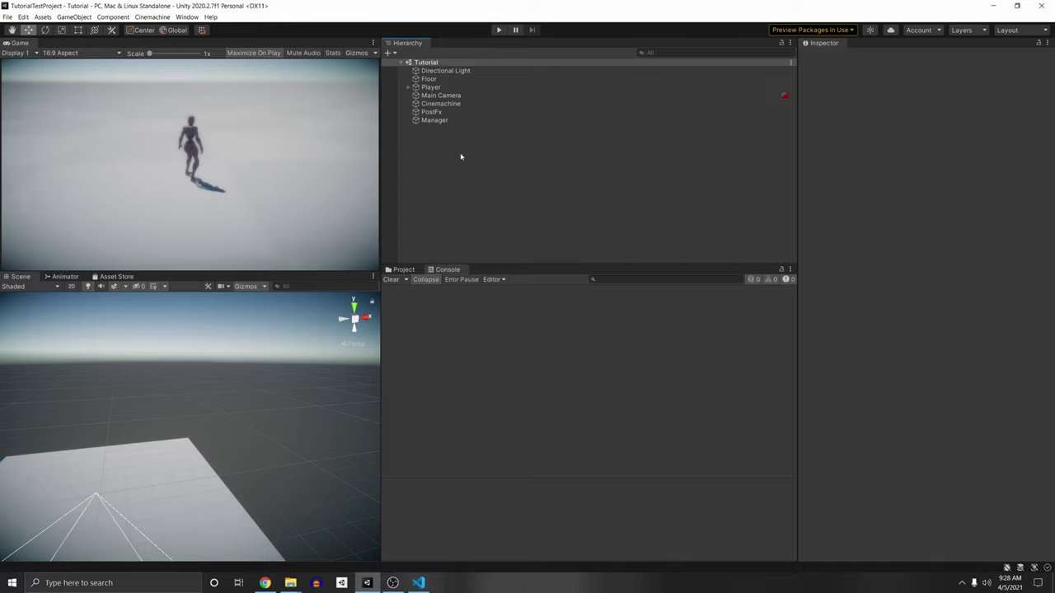
pyautogui.rightClick(424, 149)
pyautogui.moveTo(471, 319)
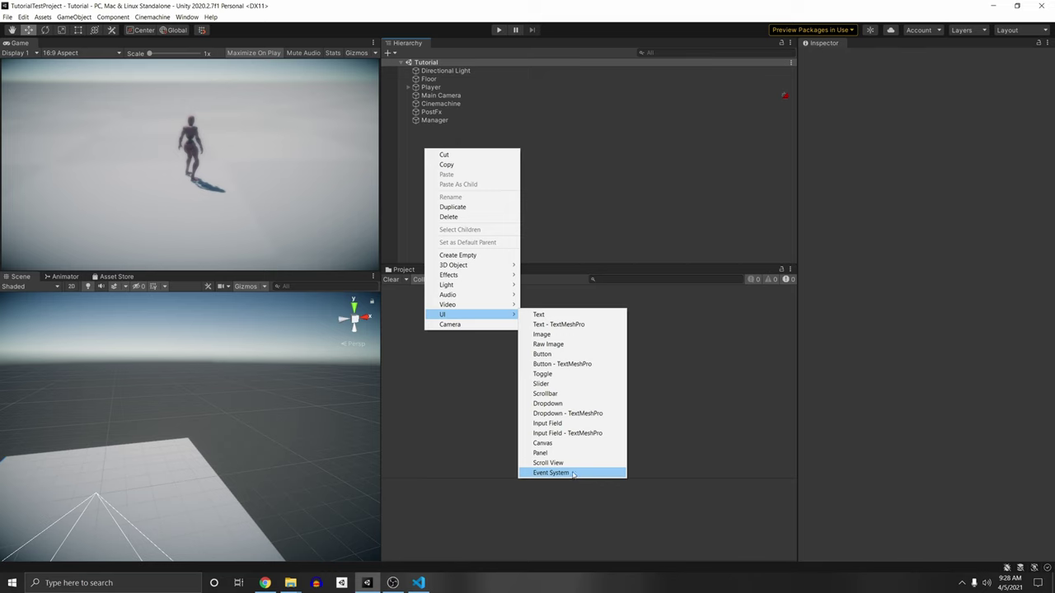
pyautogui.click(546, 443)
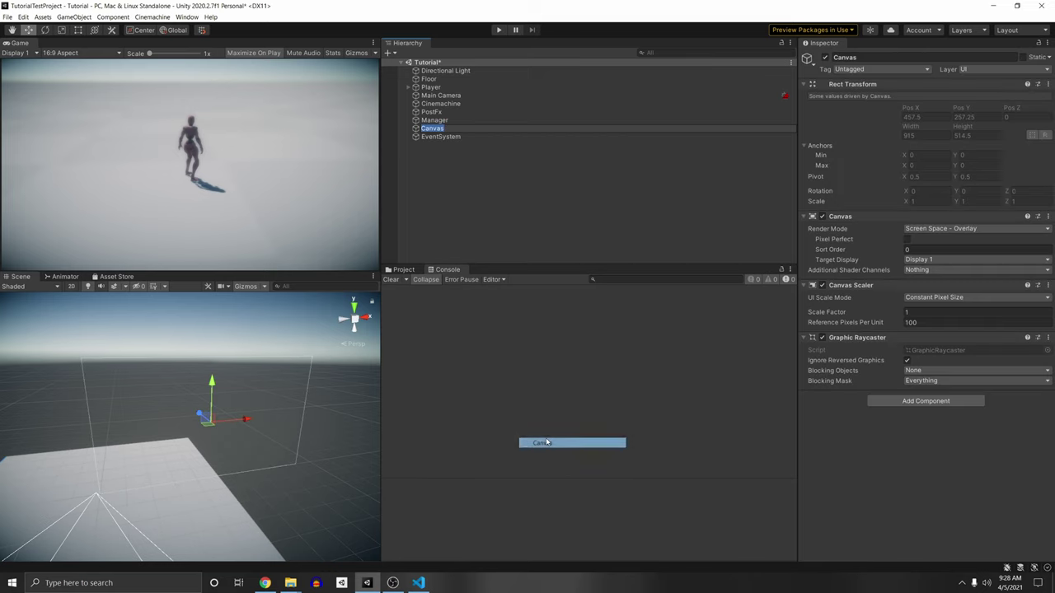
# Replace the EventSystem's Standalone Input Module with InputSystemUIInputModule
pyautogui.click(478, 136)
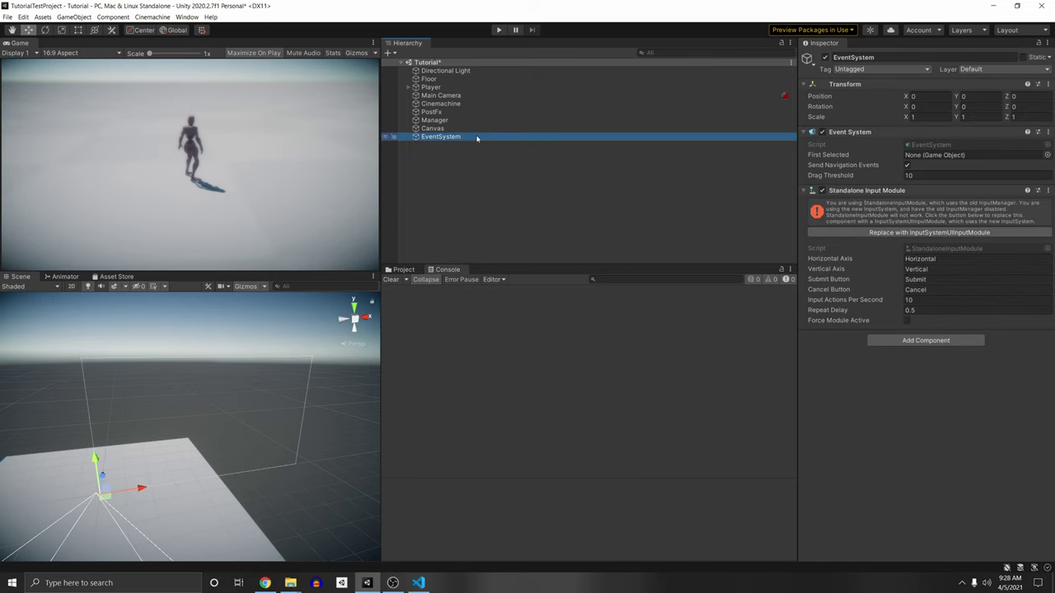
pyautogui.click(930, 233)
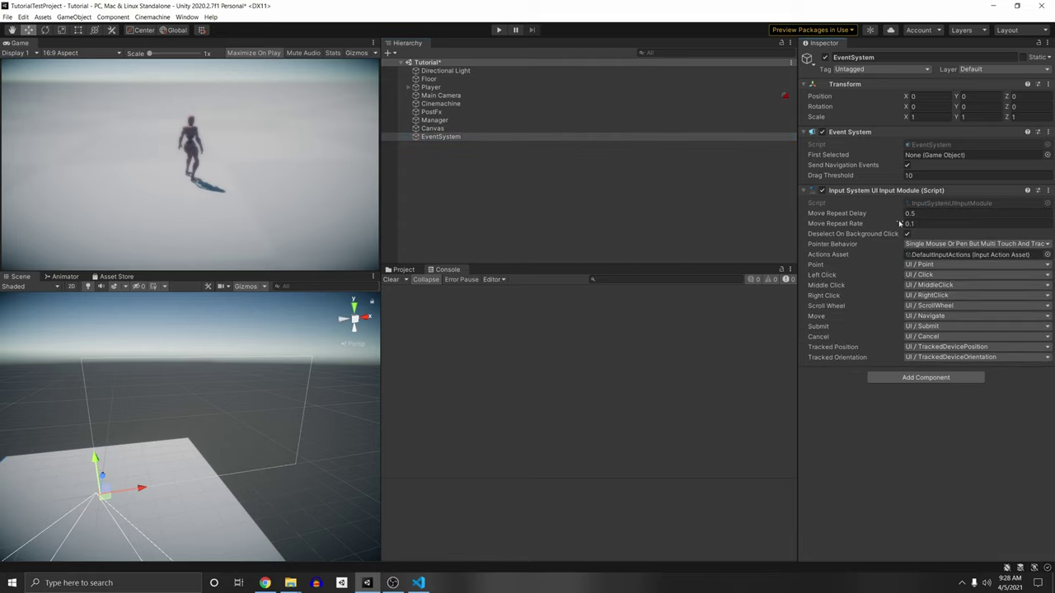
# Set the Canvas Scaler's UI Scale Mode to Scale With Screen Size with a reference resolution of 1920 by 1080
pyautogui.click(474, 127)
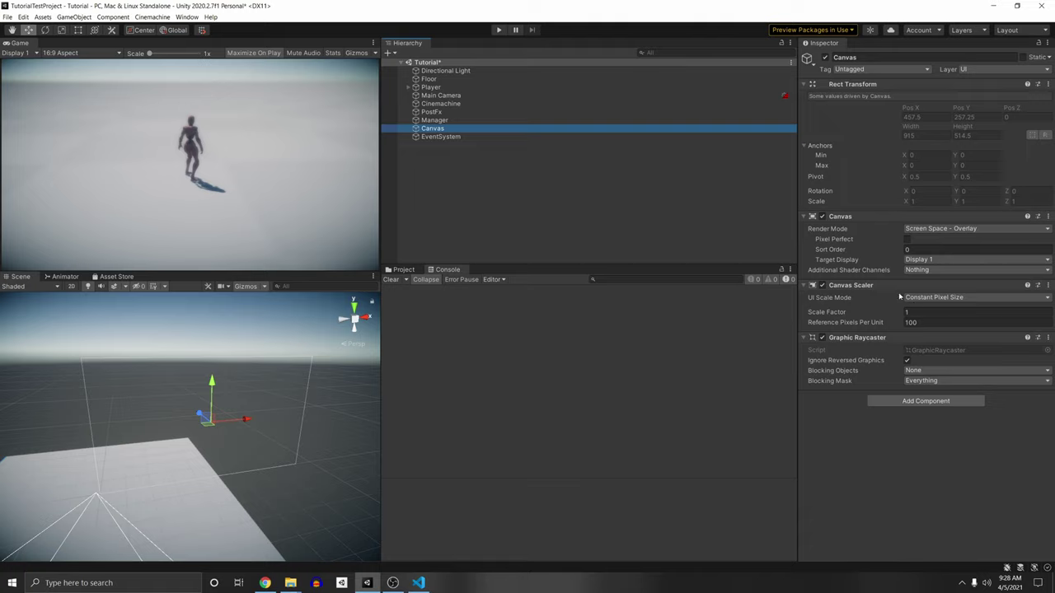
pyautogui.click(952, 301)
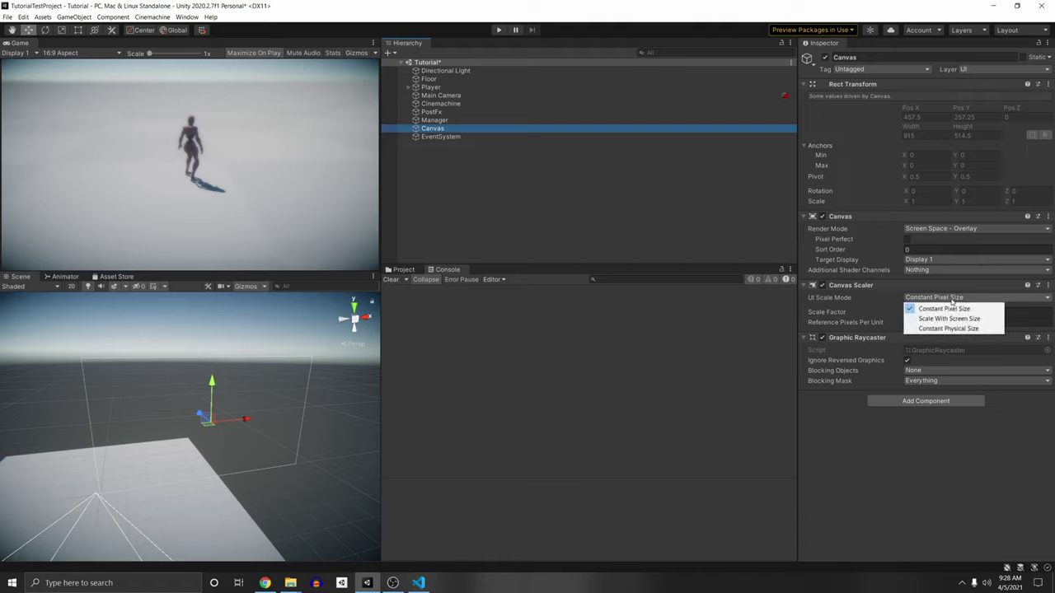
pyautogui.click(954, 316)
pyautogui.click(928, 313)
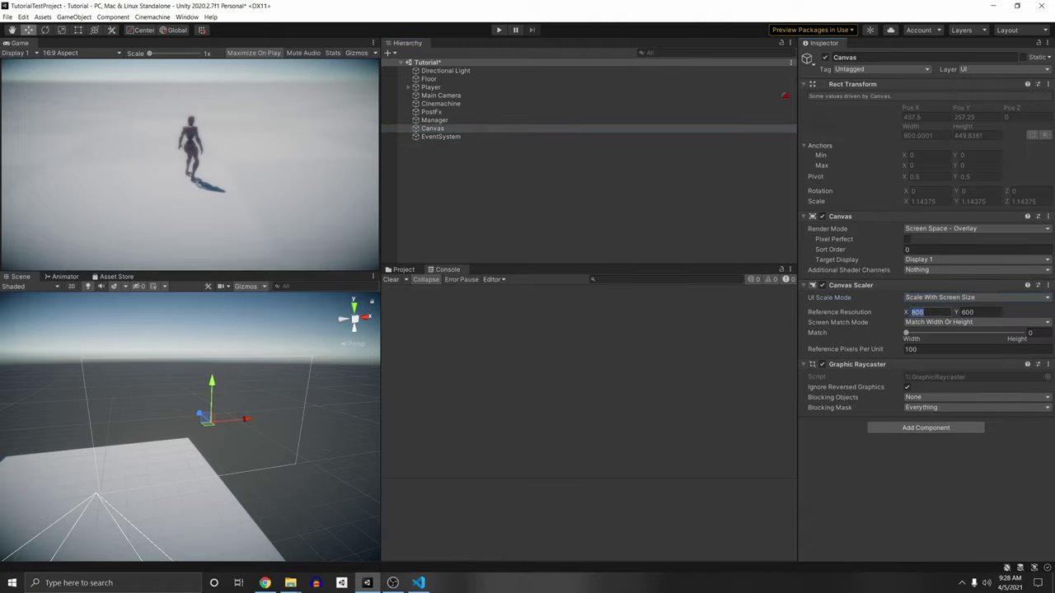
pyautogui.write('1920')
pyautogui.press('Tab')
pyautogui.write('1080')
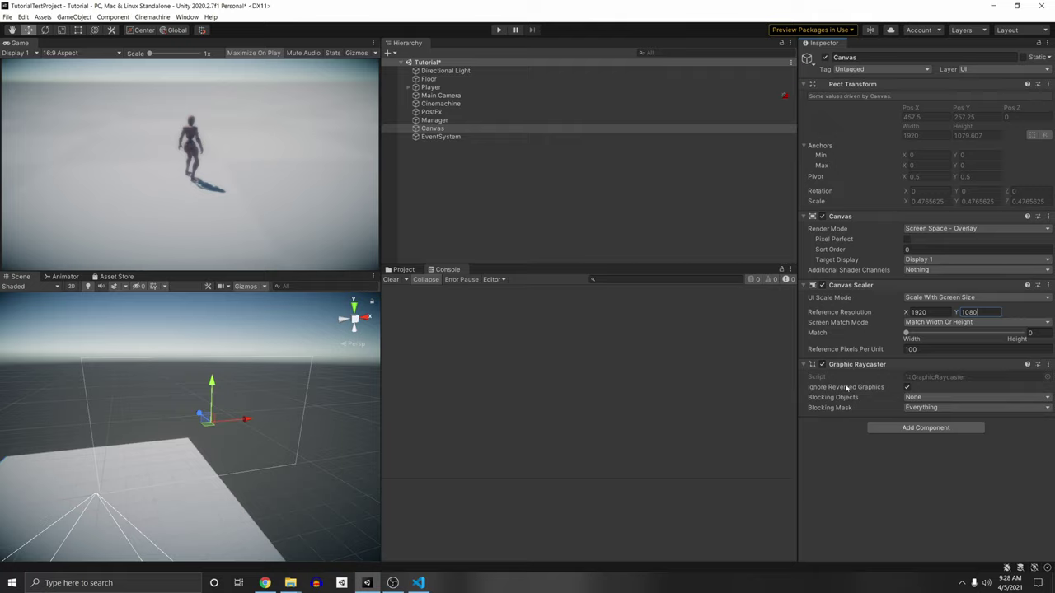
# Add a UI Panel as a child of the Canvas and increase the alpha of its Image color
pyautogui.rightClick(422, 129)
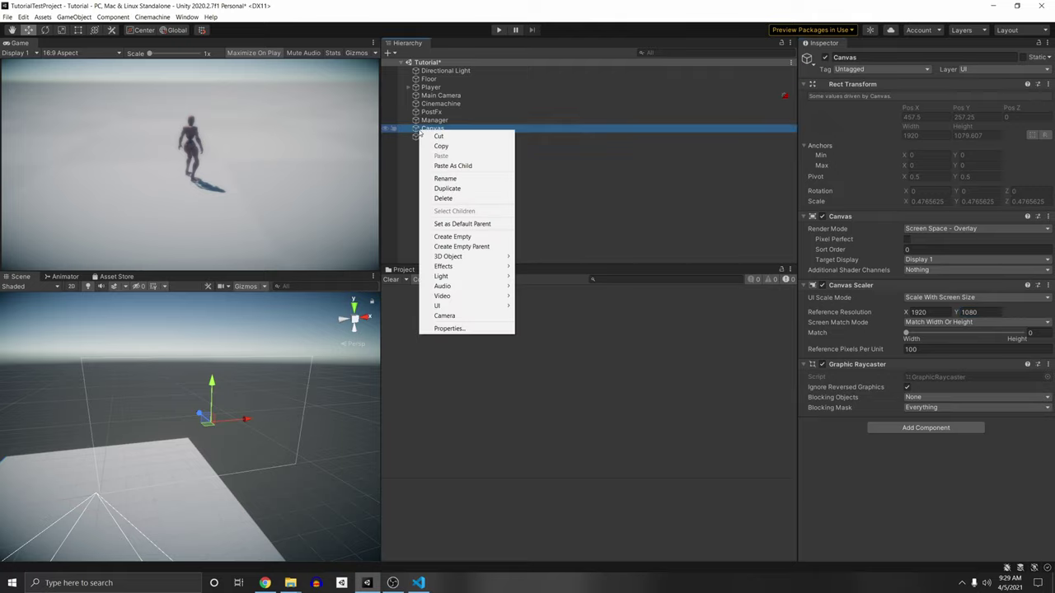
pyautogui.moveTo(452, 306)
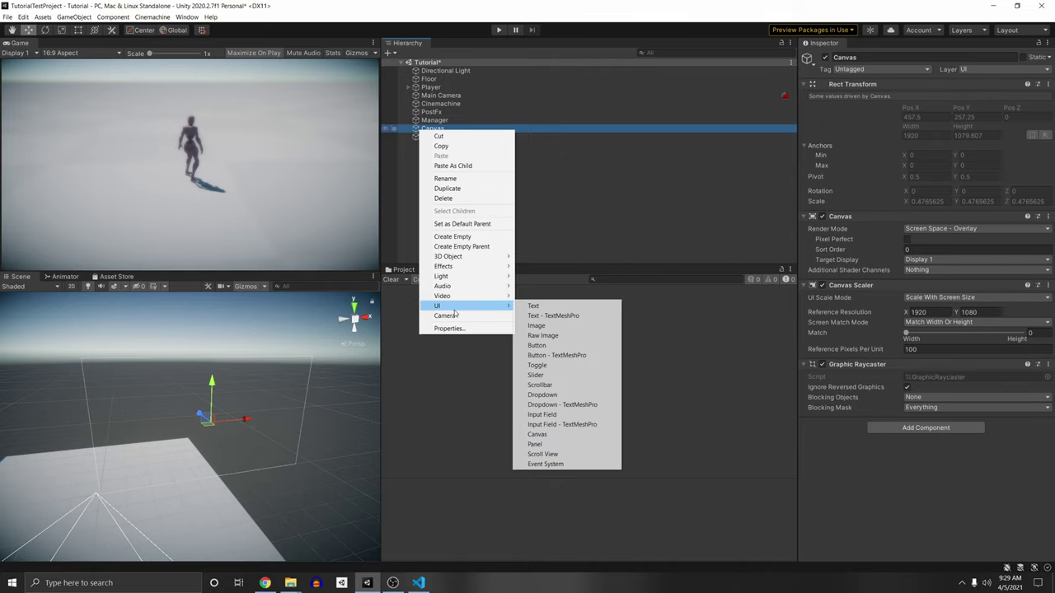
pyautogui.click(561, 448)
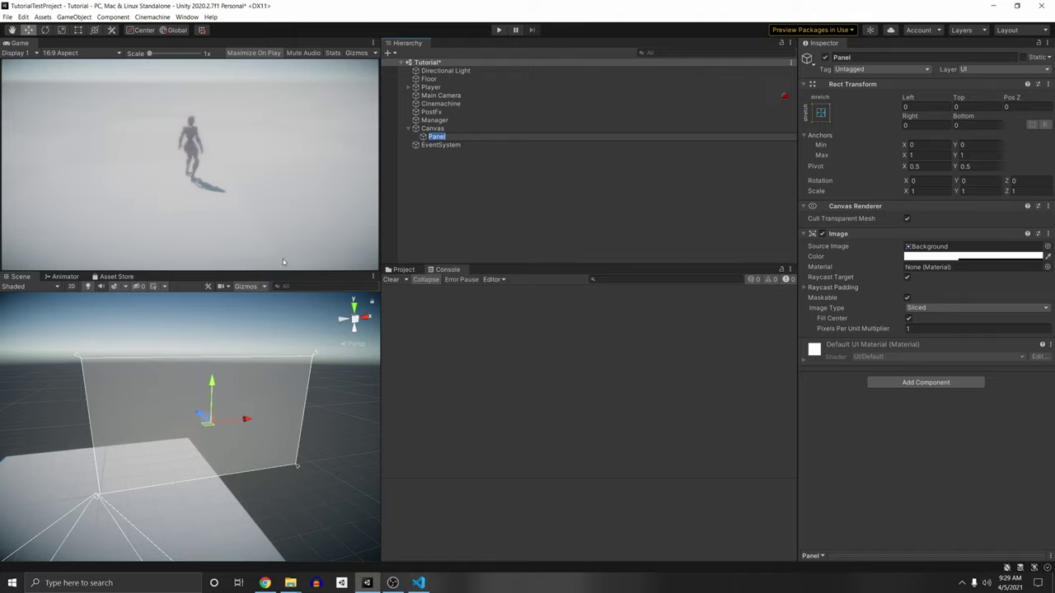
pyautogui.press('Return')
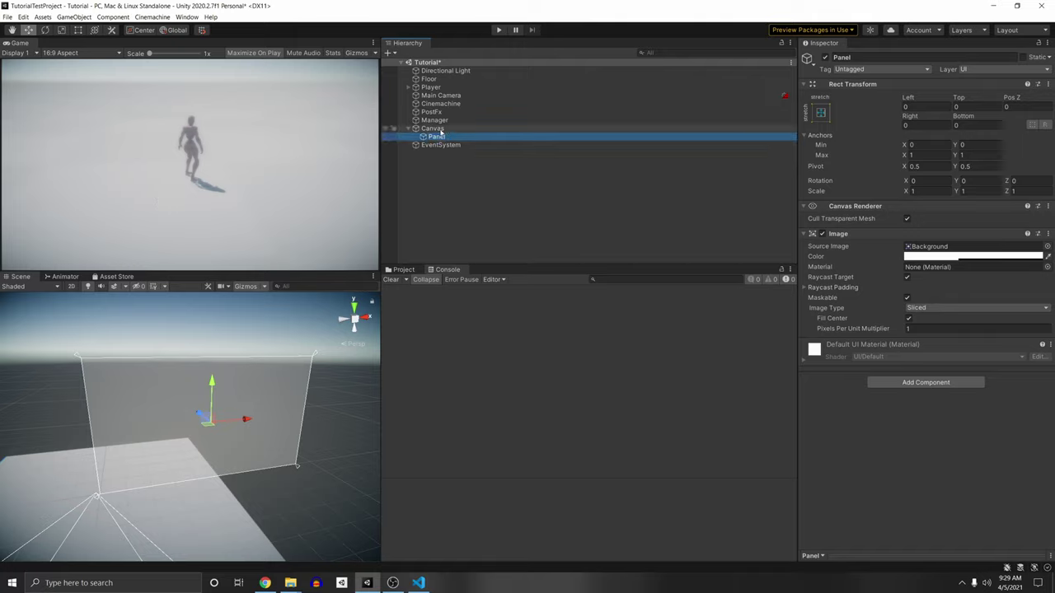
pyautogui.click(972, 257)
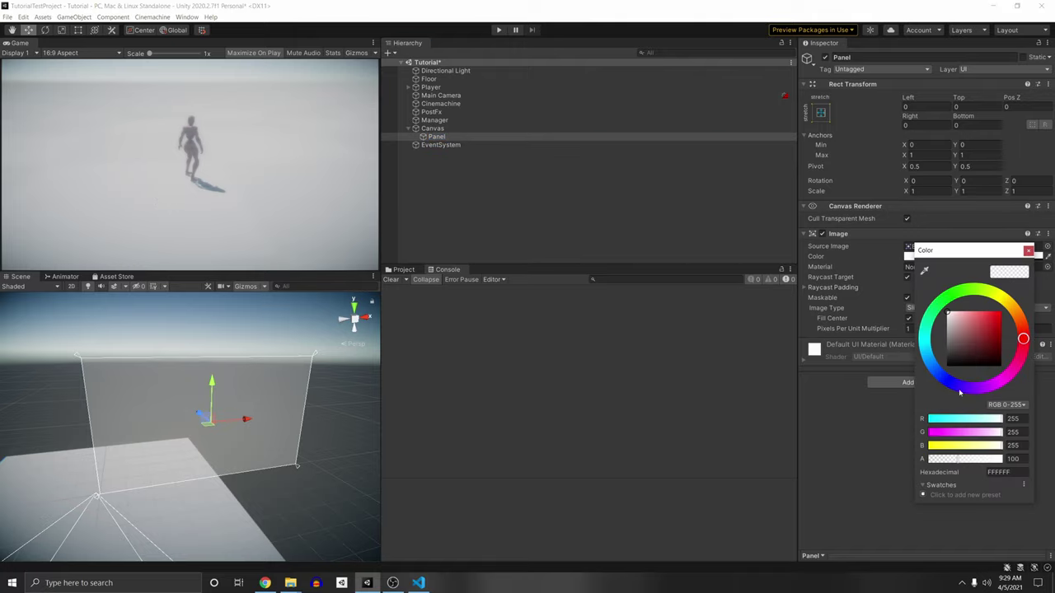
pyautogui.moveTo(960, 460); pyautogui.dragTo(974, 462)
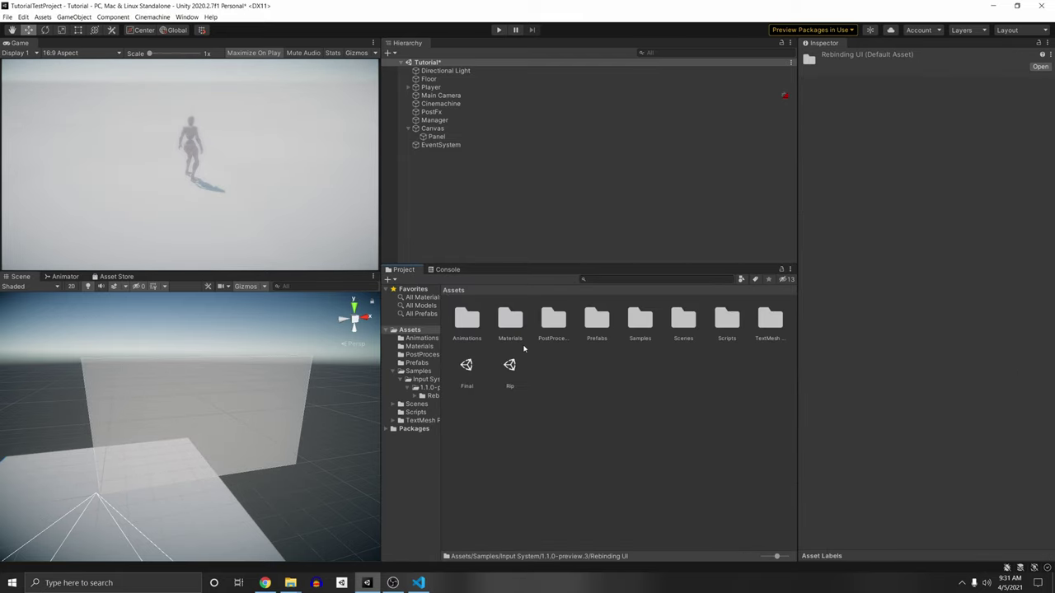
# Add RebindUIPrefab from the Input System 1.1.0-preview.3 Rebinding UI sample folder to the scene as a child of the Canvas
pyautogui.click(404, 329)
pyautogui.doubleClick(640, 319)
pyautogui.doubleClick(481, 318)
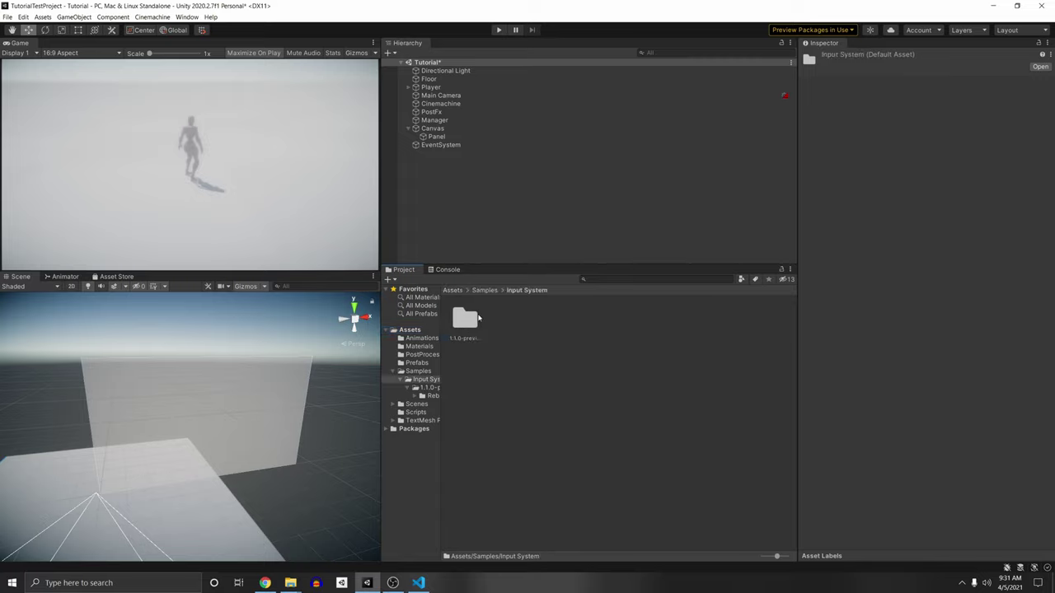
pyautogui.doubleClick(478, 318)
pyautogui.doubleClick(478, 318)
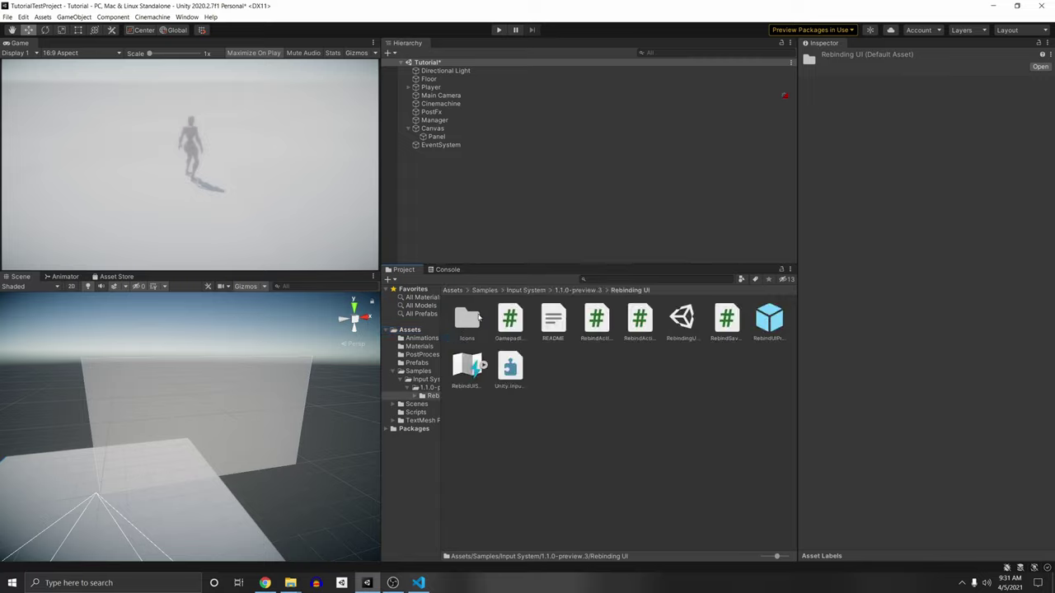
pyautogui.click(770, 313)
pyautogui.moveTo(770, 309); pyautogui.dragTo(439, 135)
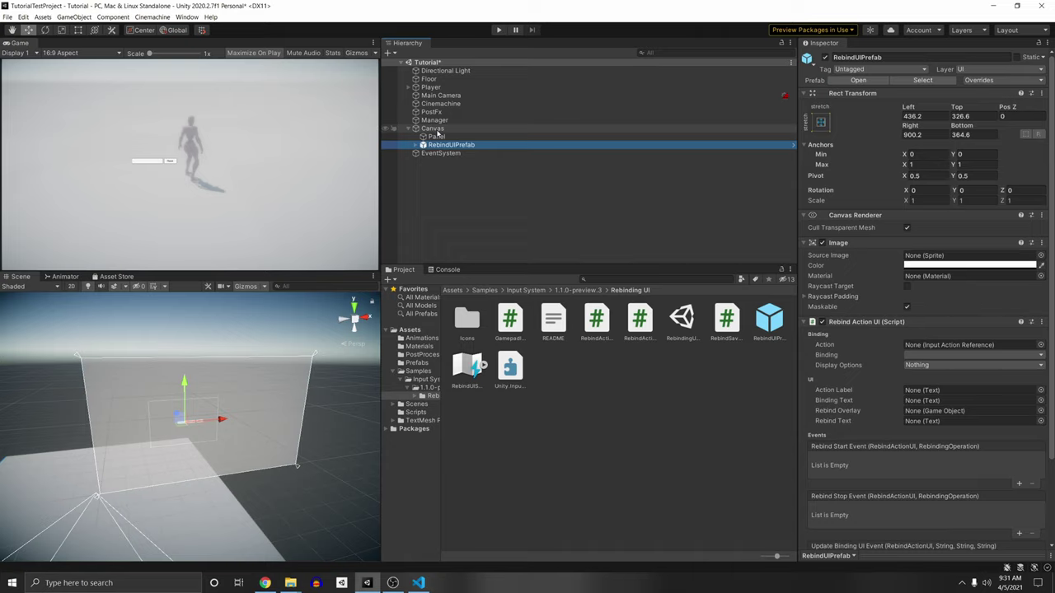
# Set the RebindUIPrefab's X and Y scale to 4 and move it upward on the Canvas
pyautogui.press('f')
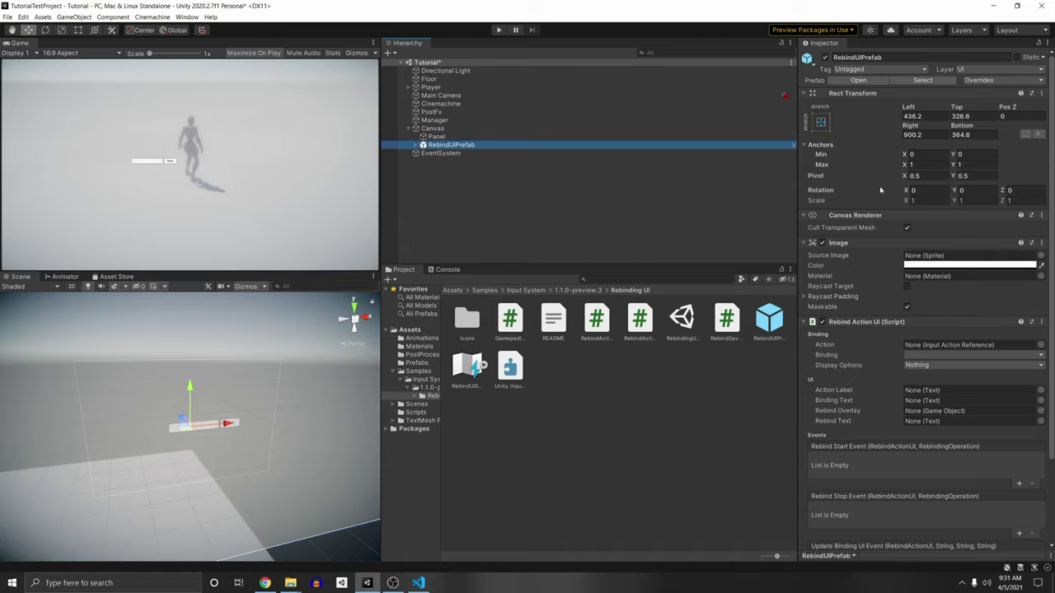
pyautogui.click(921, 200)
pyautogui.write('4')
pyautogui.press('Tab')
pyautogui.write('4')
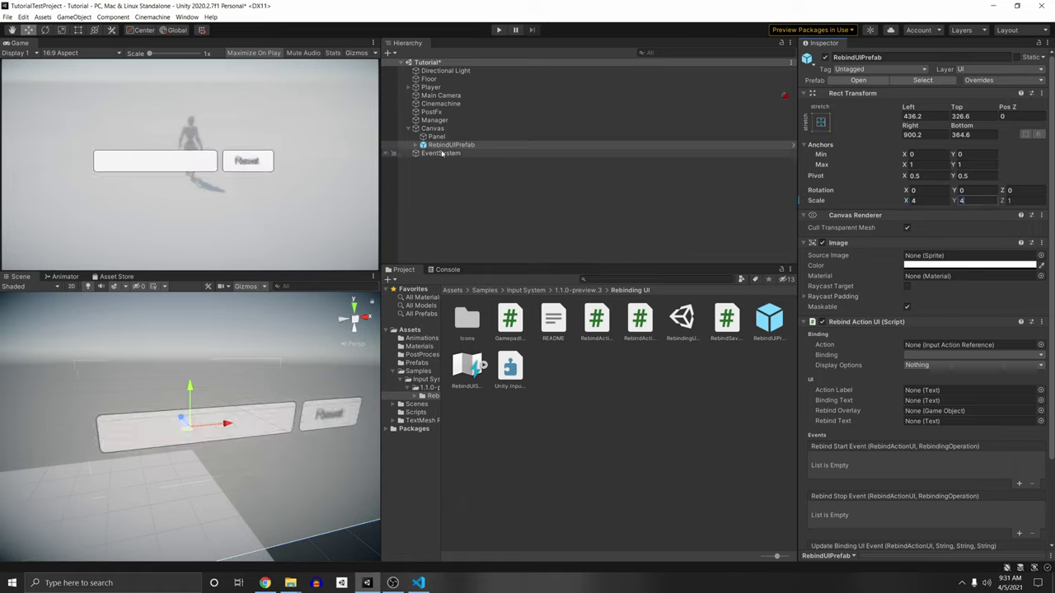
pyautogui.moveTo(191, 393); pyautogui.dragTo(184, 349)
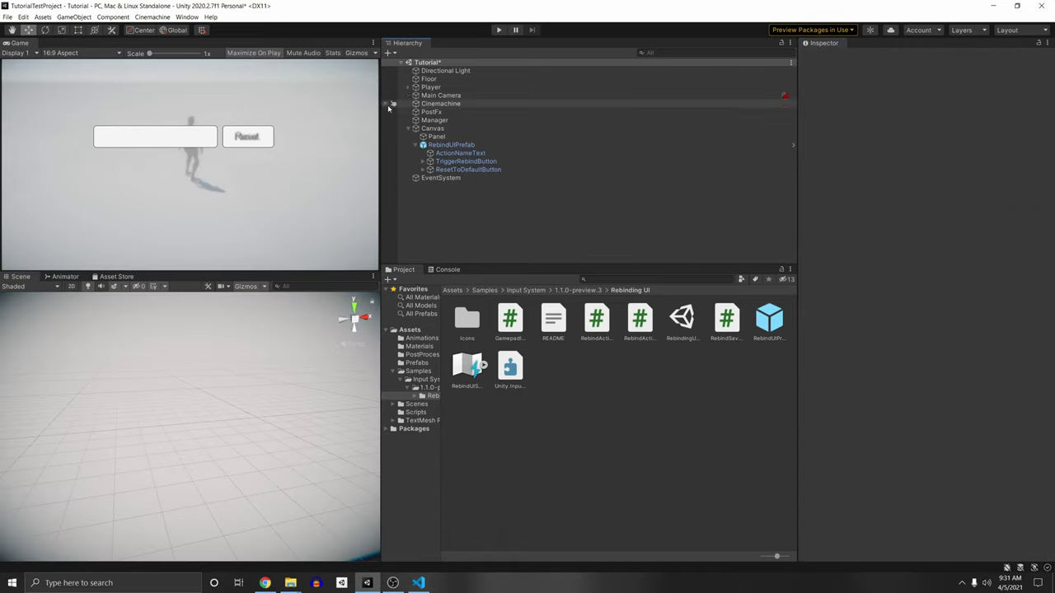
# In RebindUIPrefab's Rebind Action UI script, set Action to Game/Jump and Binding to Space [Keyboard]
pyautogui.click(444, 146)
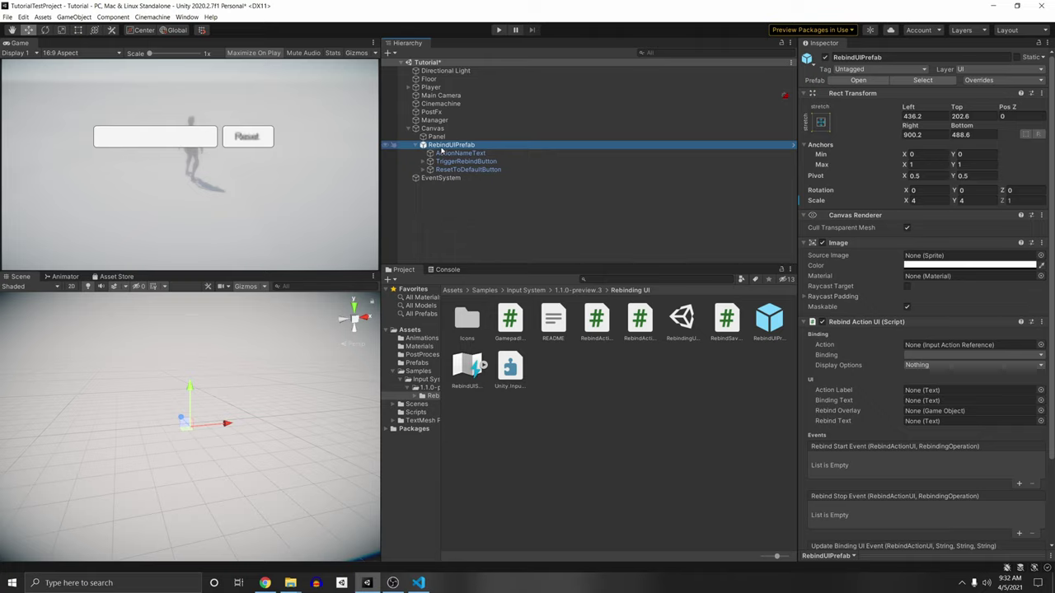
pyautogui.scroll(-3, 961, 214)
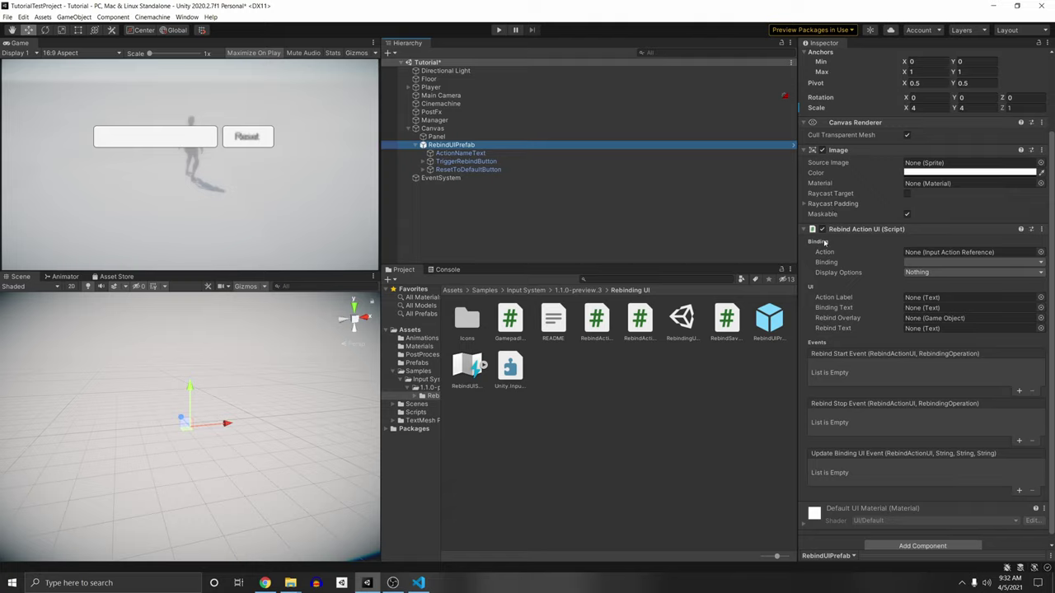
pyautogui.click(1040, 252)
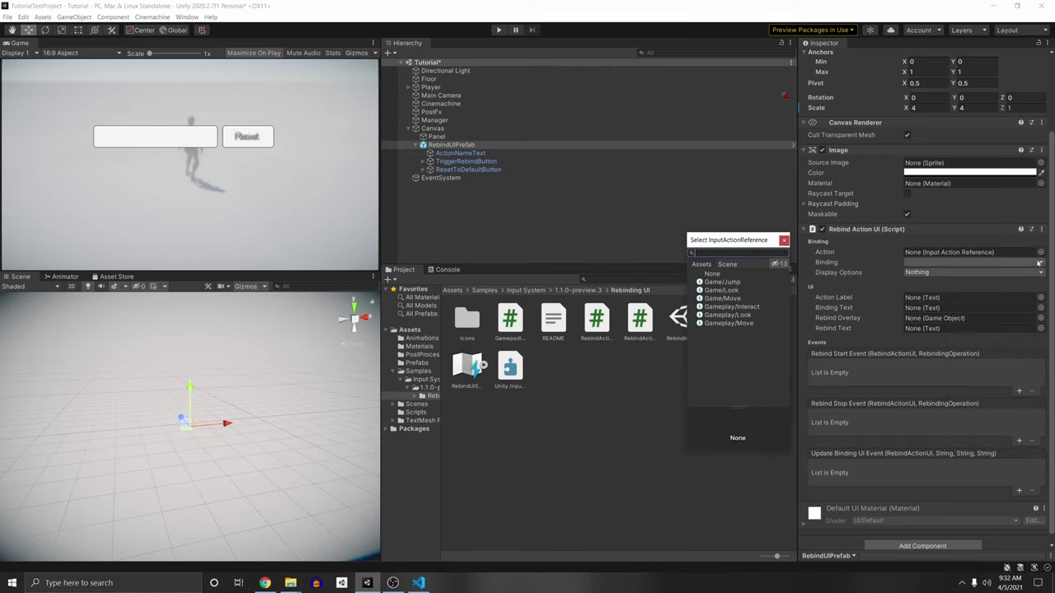
pyautogui.moveTo(726, 241); pyautogui.dragTo(677, 249)
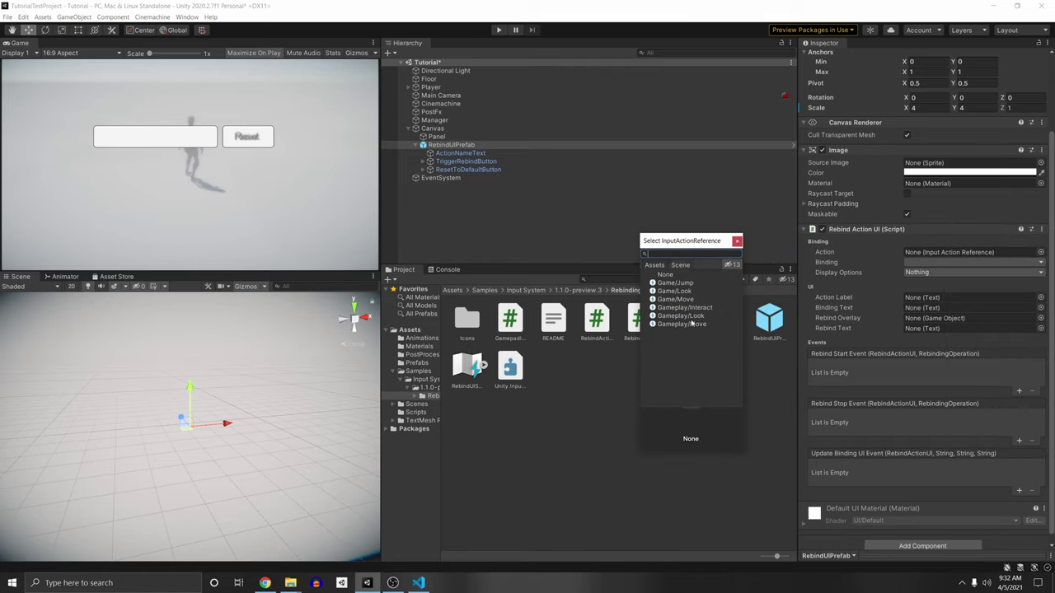
pyautogui.click(674, 282)
pyautogui.doubleClick(674, 285)
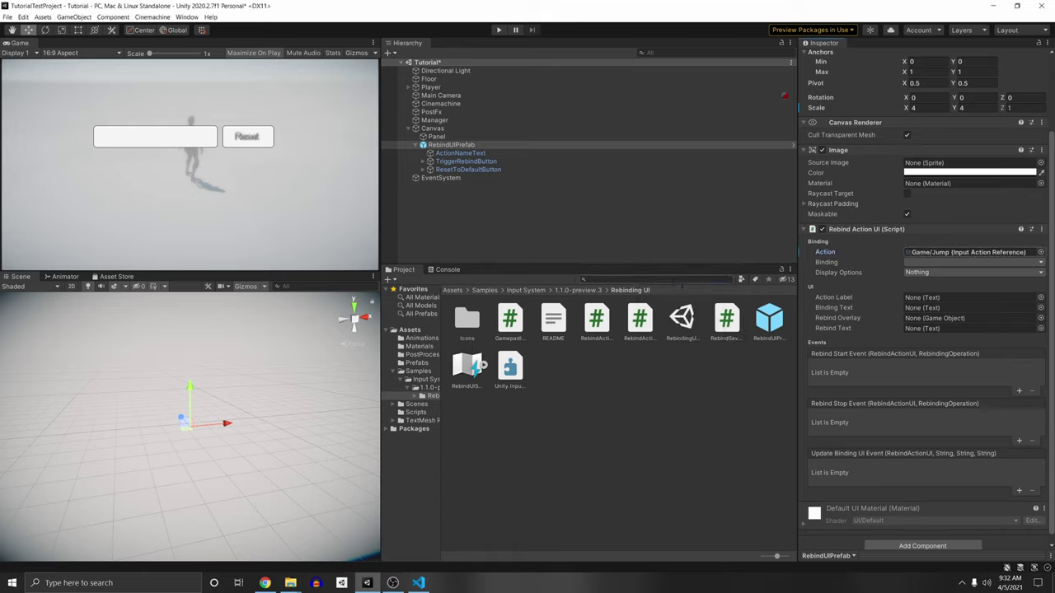
pyautogui.click(937, 262)
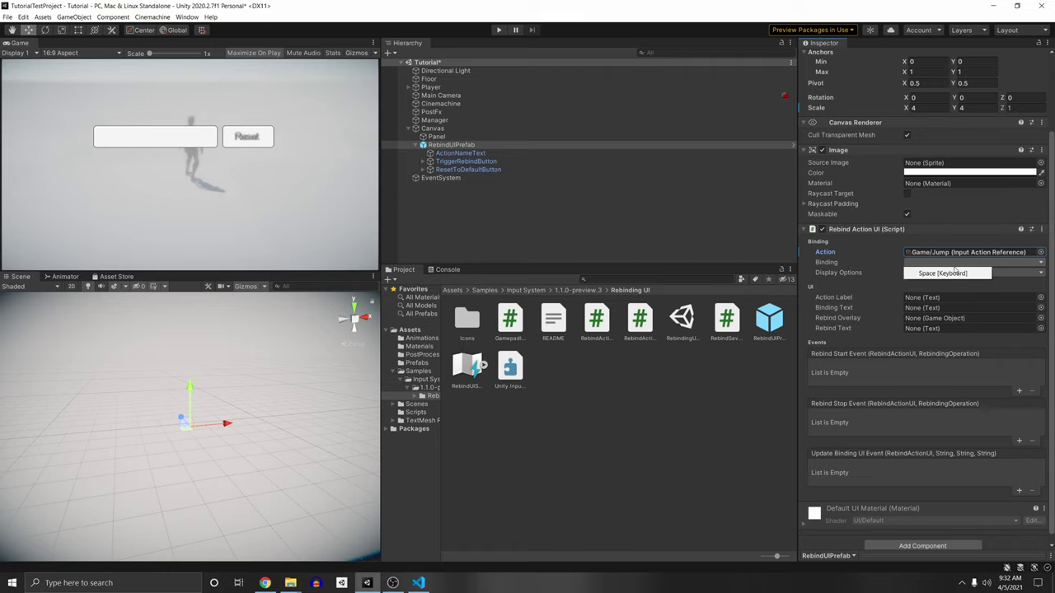
pyautogui.click(922, 273)
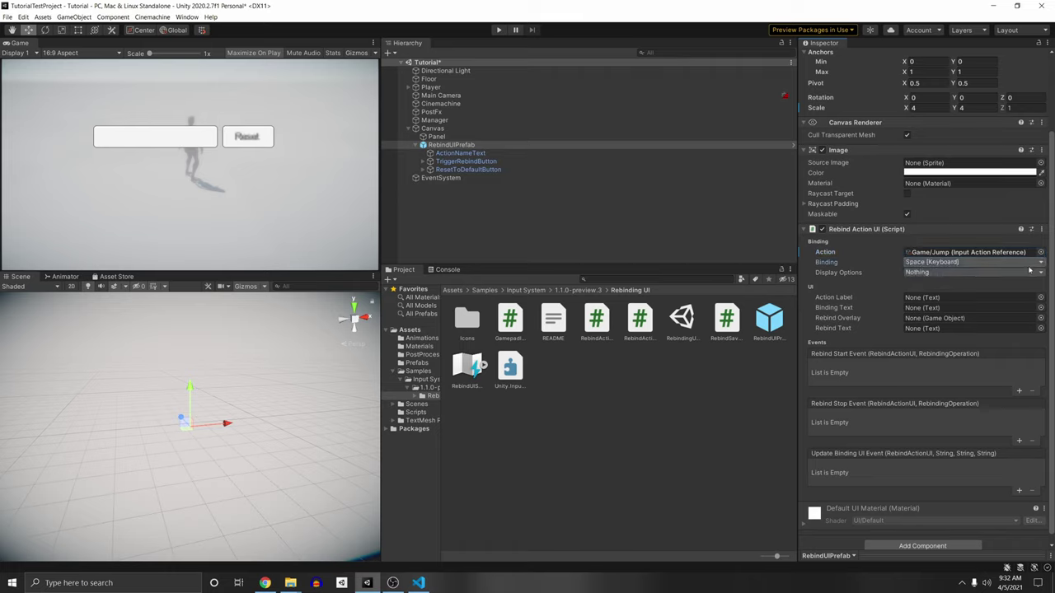
# In the Rebind Action UI script, set Display Options to Nothing, Action Label to ActionNameText and Binding Text to ActionBindingText
pyautogui.click(931, 273)
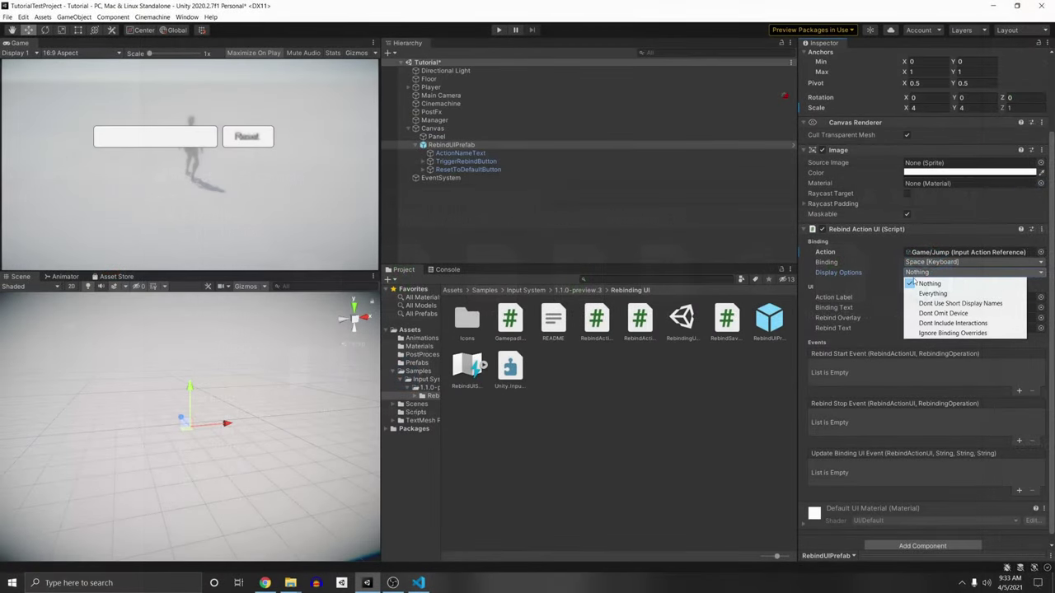
pyautogui.click(928, 284)
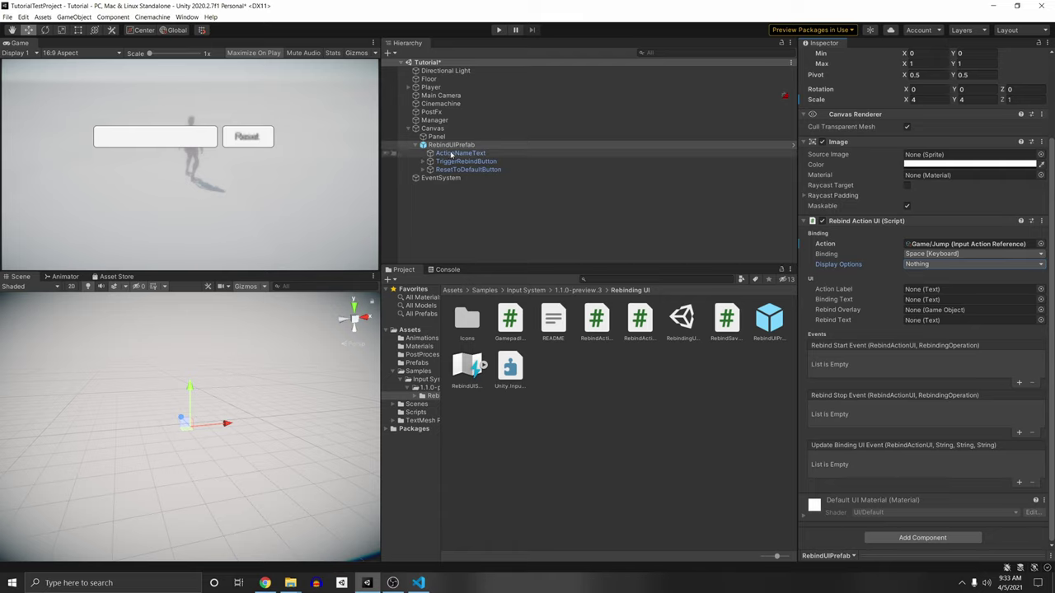
pyautogui.moveTo(452, 154); pyautogui.dragTo(971, 294)
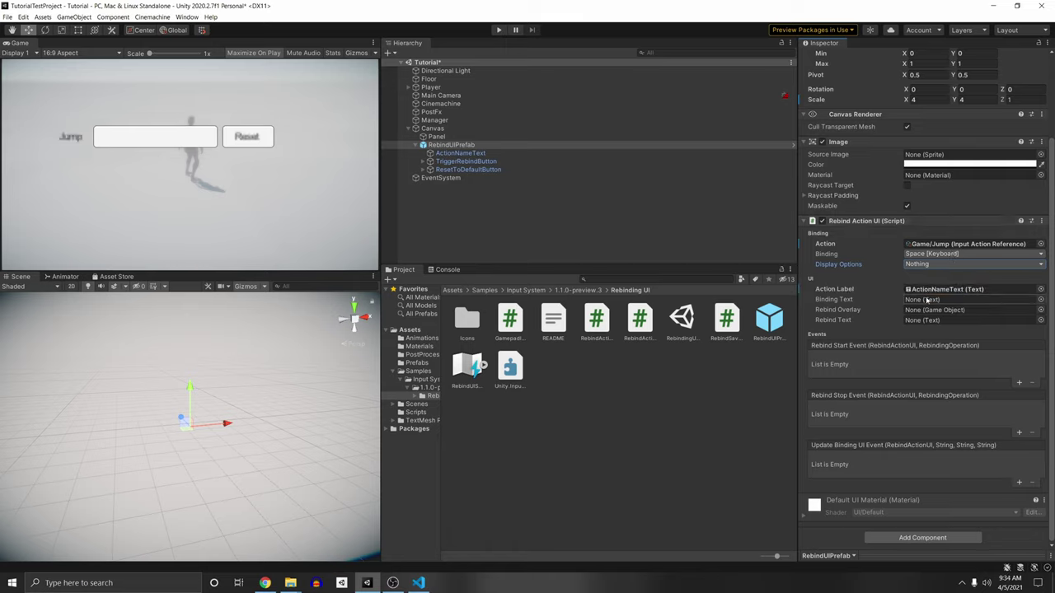
pyautogui.click(423, 164)
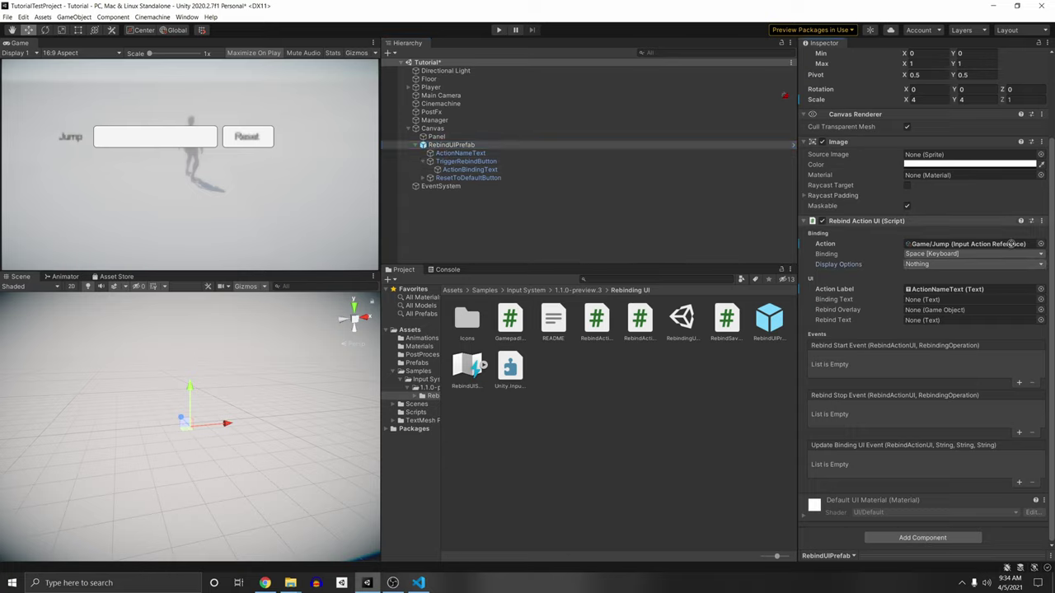
pyautogui.moveTo(470, 170); pyautogui.dragTo(950, 302)
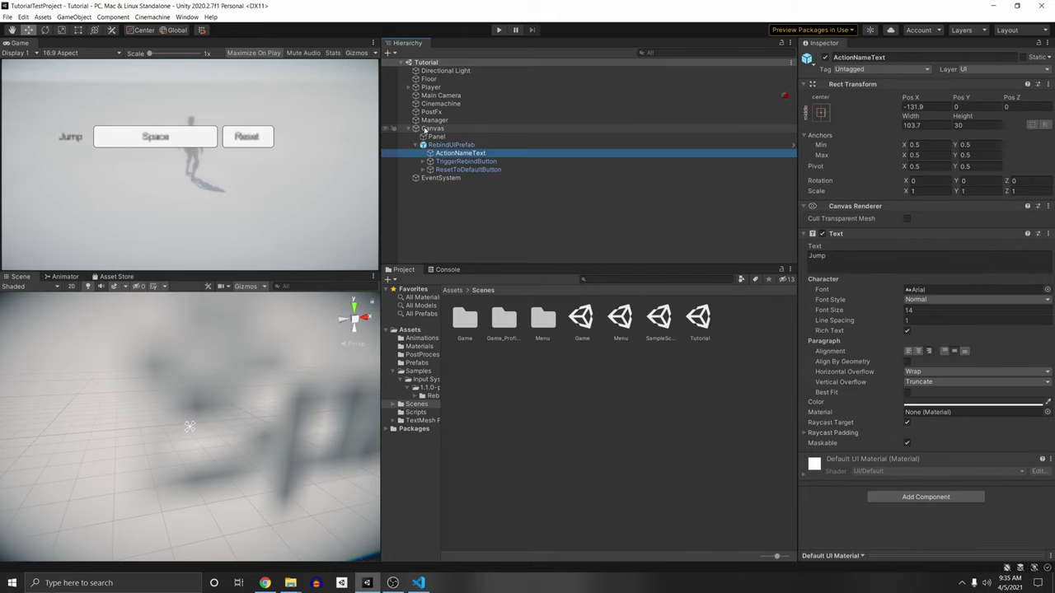
# Add a UI Panel named RebindingPanel under the Canvas and make its Image color a more opaque black
pyautogui.rightClick(424, 129)
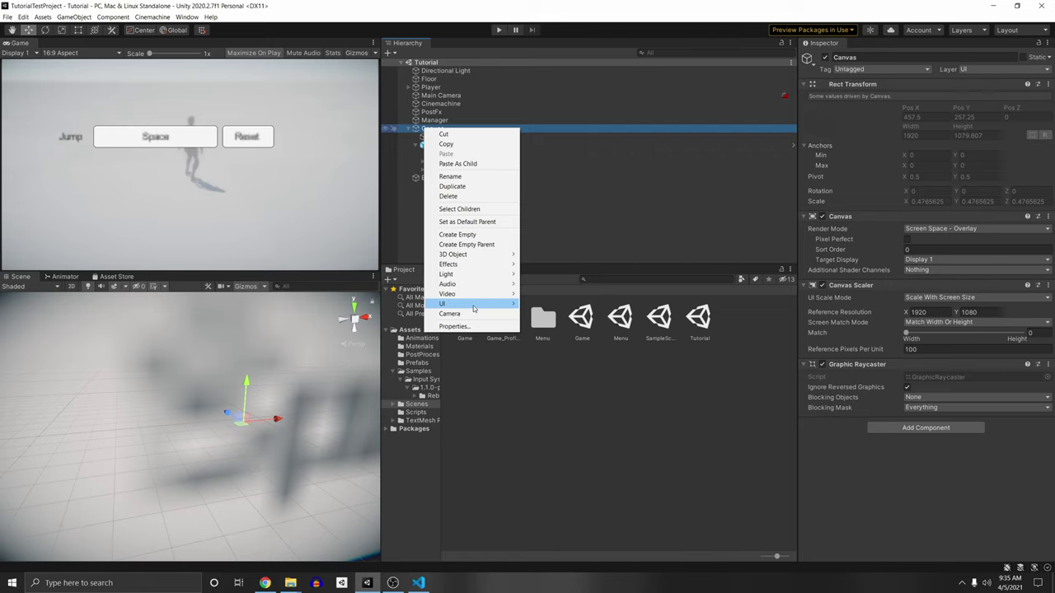
pyautogui.moveTo(478, 304)
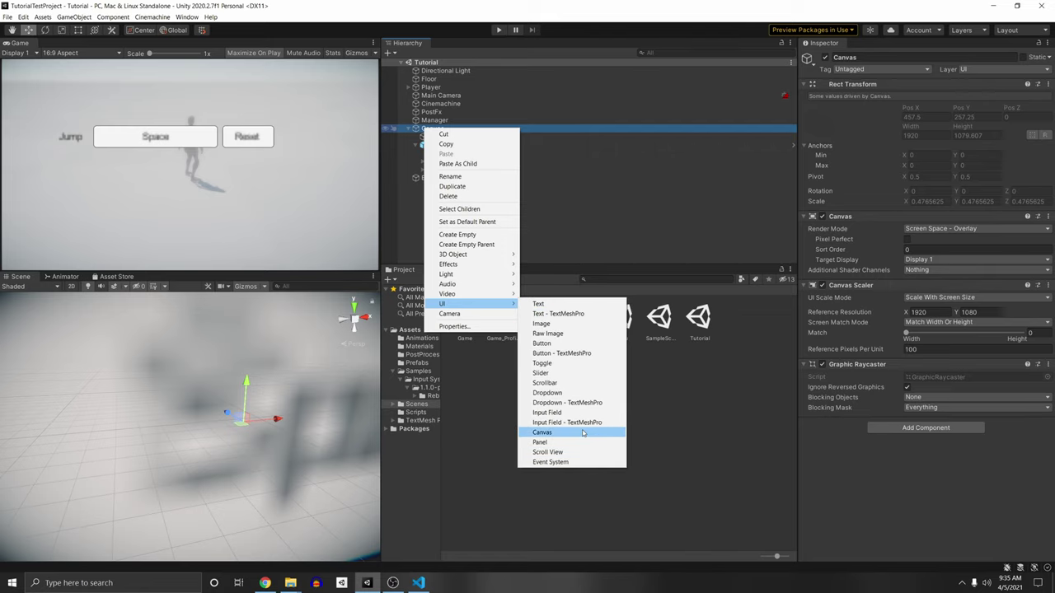
pyautogui.click(542, 441)
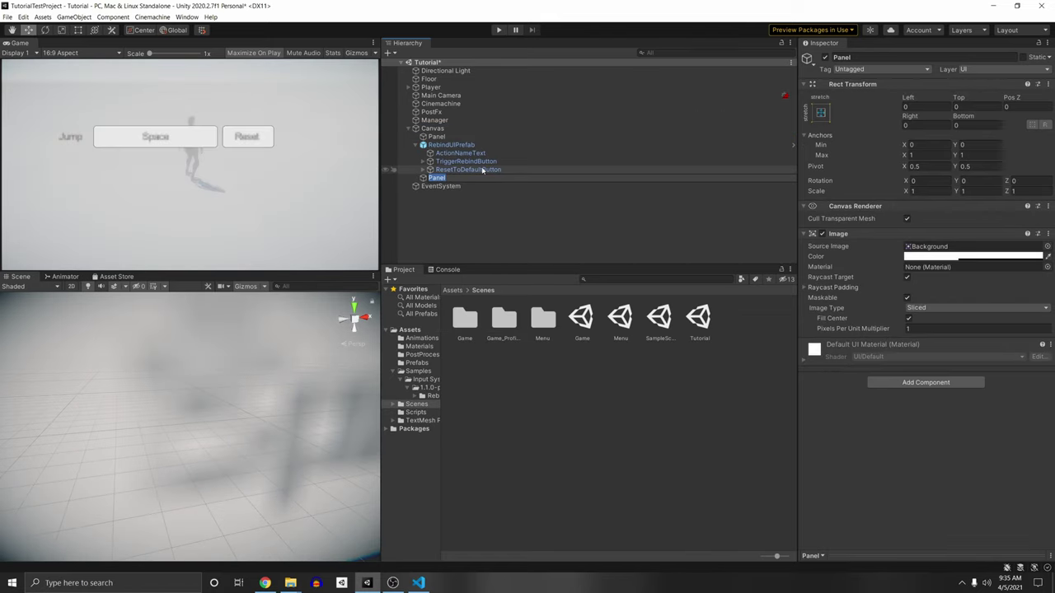
pyautogui.write('RebindingPanel')
pyautogui.press('Return')
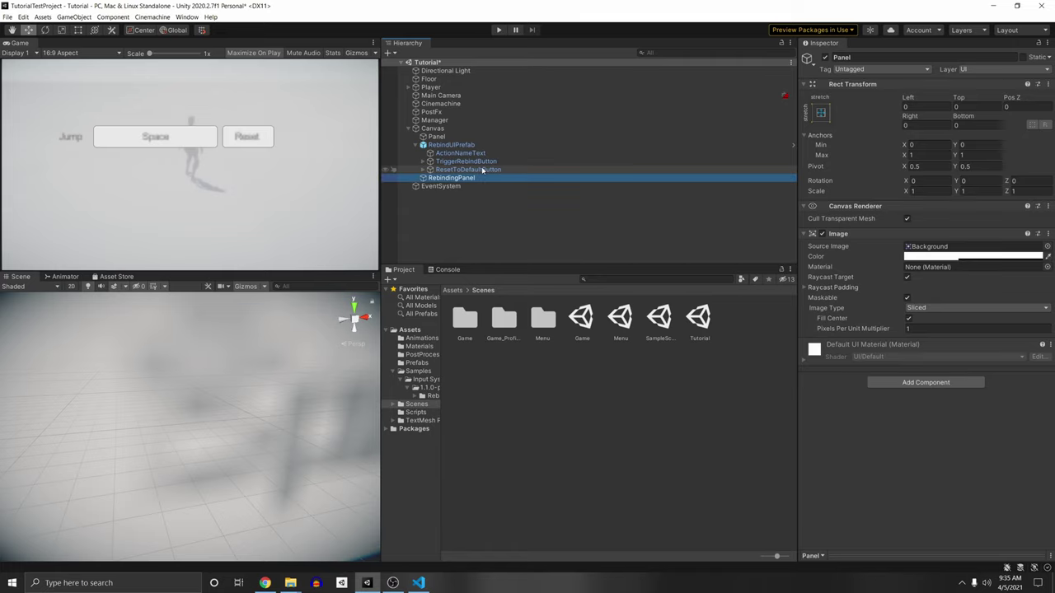
pyautogui.click(972, 257)
pyautogui.moveTo(954, 356); pyautogui.dragTo(910, 393)
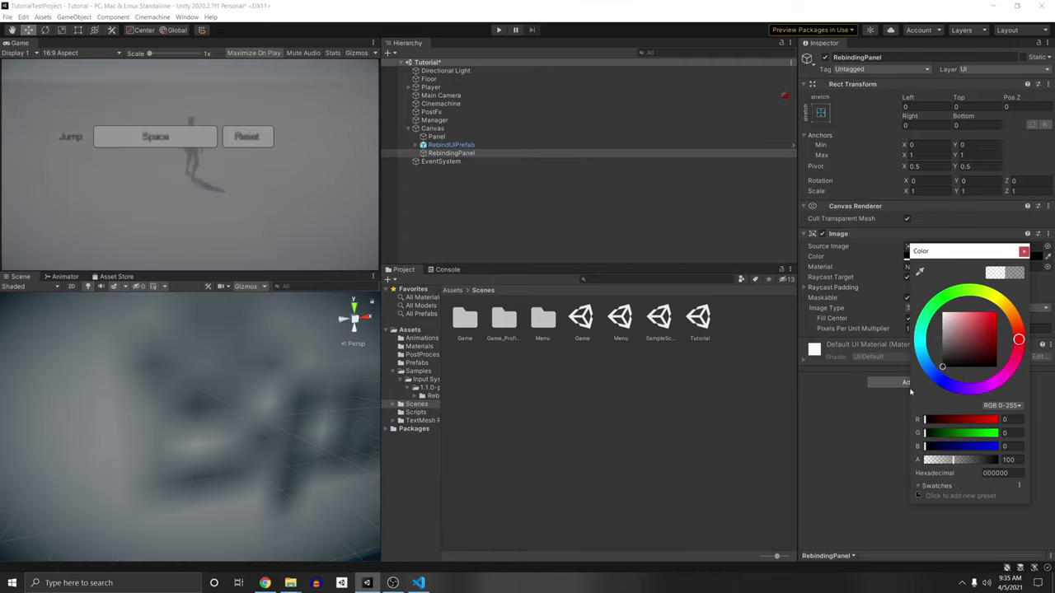
# Add a UI Text named RebindingText under RebindingPanel, set its text to "Waiting on rebinding..." and save the scene
pyautogui.rightClick(474, 153)
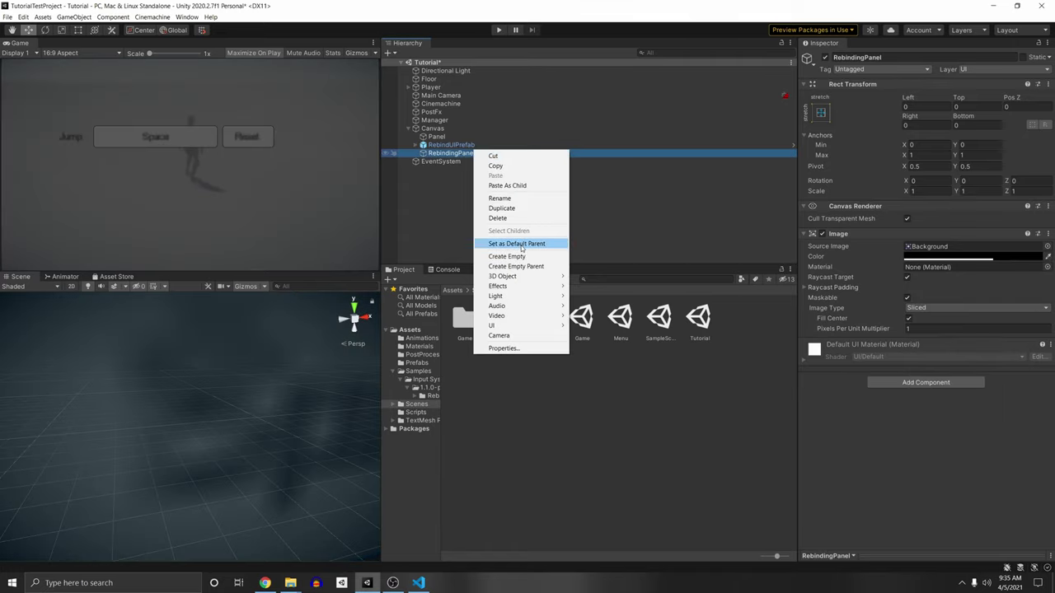
pyautogui.moveTo(518, 329)
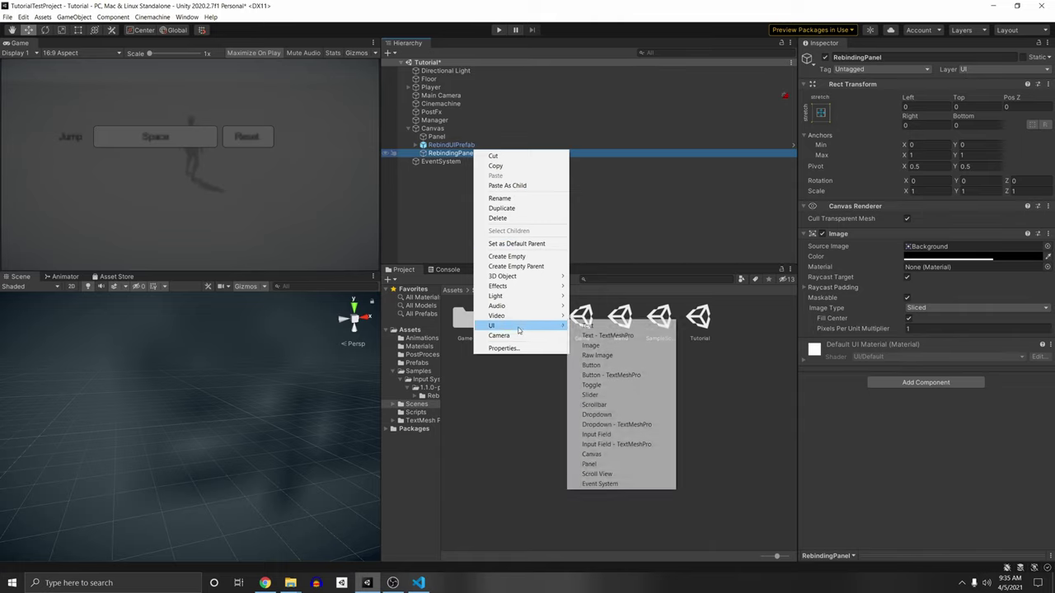
pyautogui.click(588, 325)
pyautogui.write('Rebind')
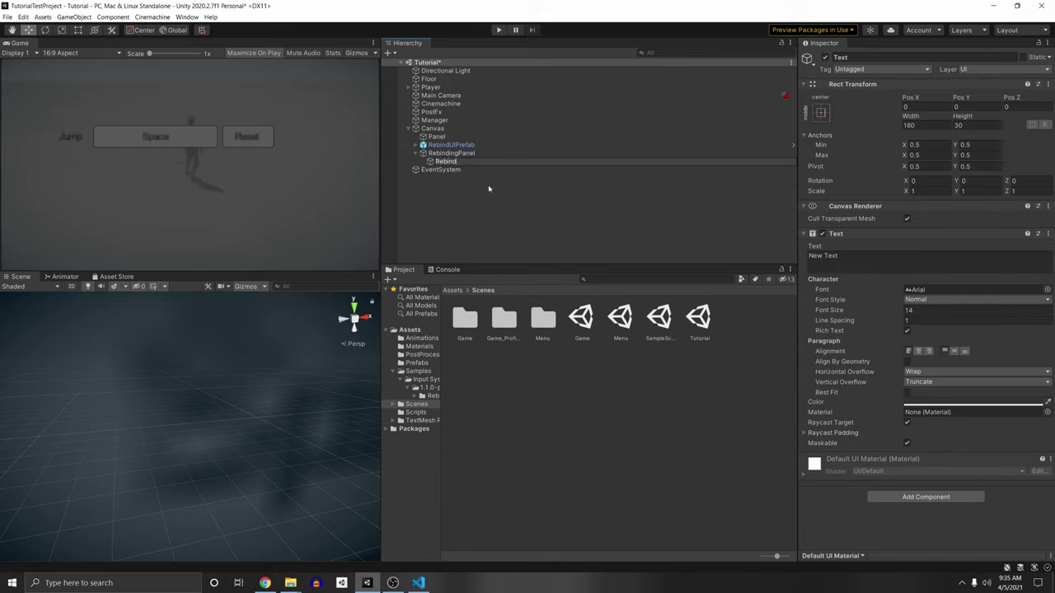
pyautogui.write('ingText')
pyautogui.click(832, 258)
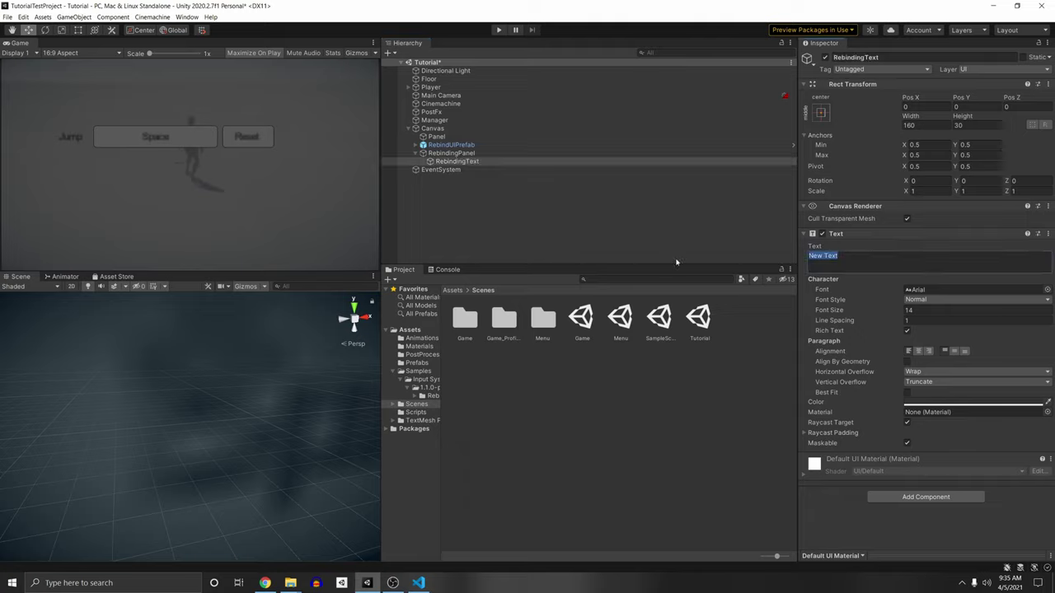
pyautogui.write('Waiting on rebinding...')
pyautogui.hotkey('ctrl', 's')
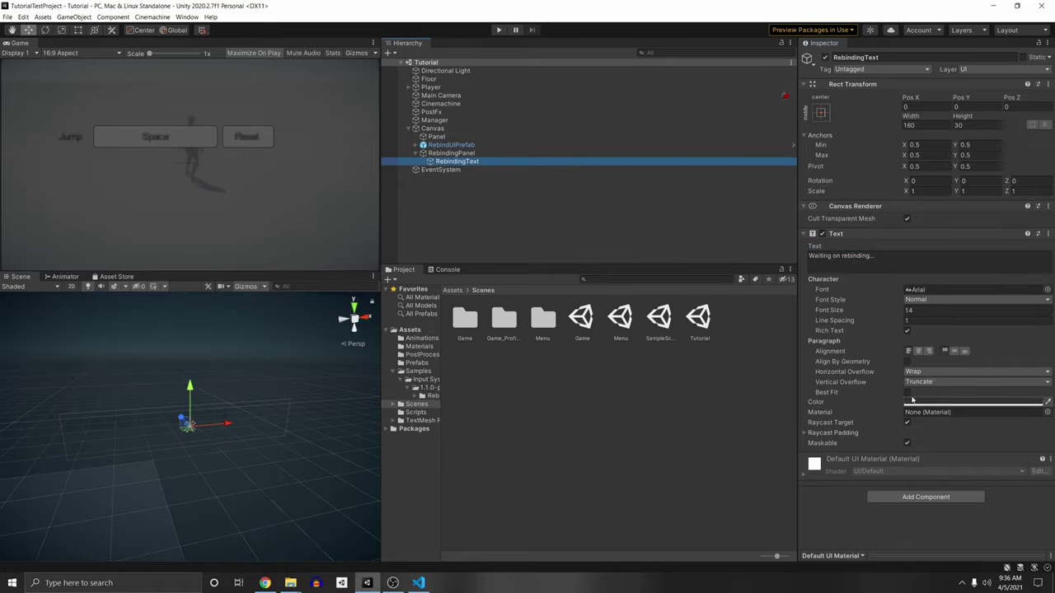
# Change the text color of RebindingText to white, leaving Best Fit off
pyautogui.click(906, 393)
pyautogui.click(907, 393)
pyautogui.click(984, 402)
pyautogui.moveTo(984, 403); pyautogui.dragTo(862, 316)
pyautogui.click(862, 317)
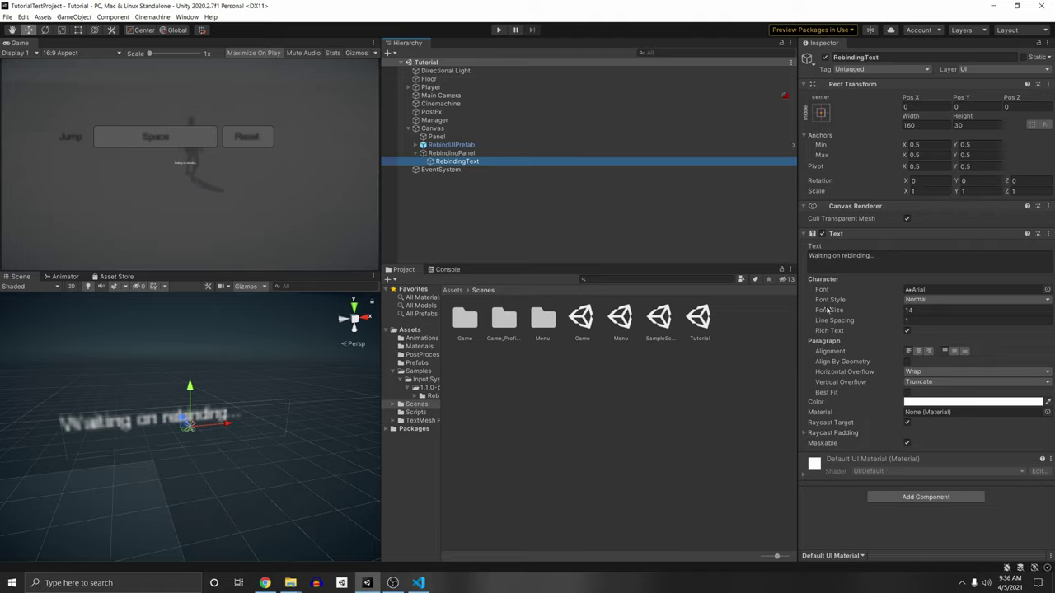
# Set the font size of RebindingText to 100
pyautogui.click(923, 289)
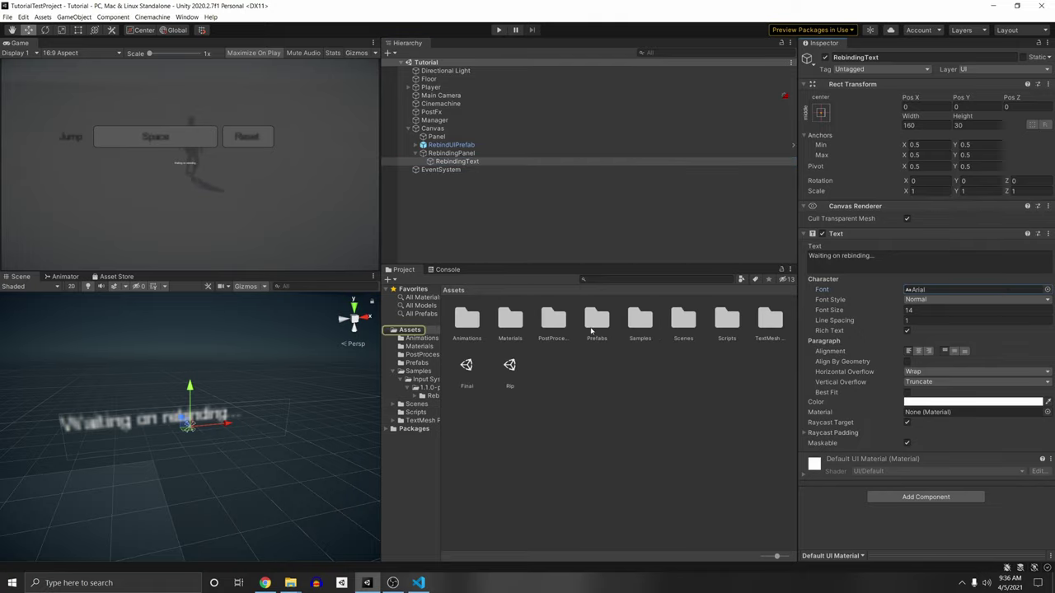
pyautogui.click(442, 163)
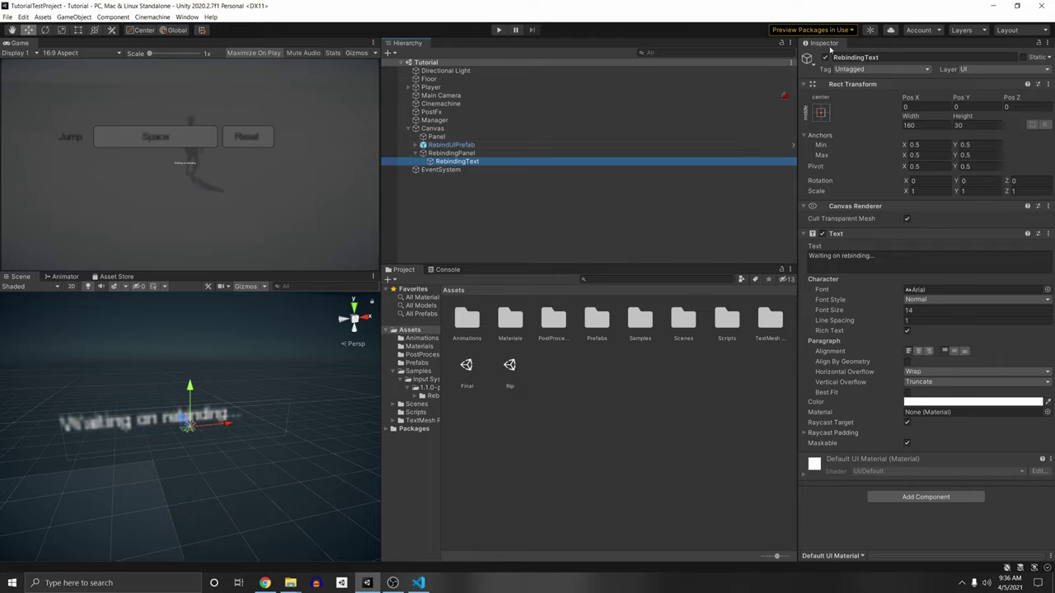
pyautogui.moveTo(846, 310)
pyautogui.mouseDown()
pyautogui.moveTo(869, 310)
pyautogui.moveTo(847, 310)
pyautogui.mouseUp()
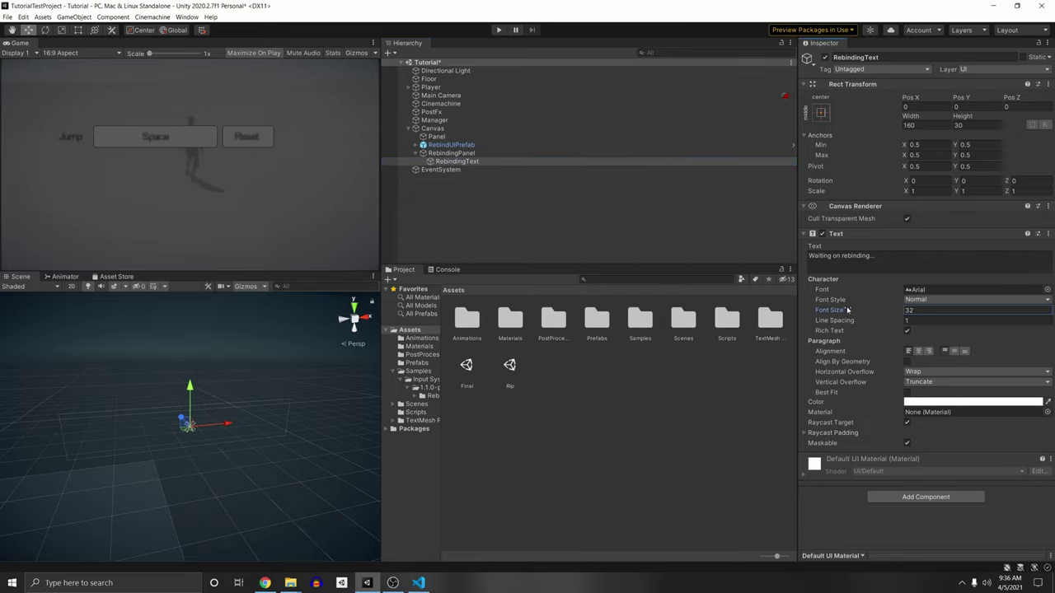
pyautogui.click(909, 310)
pyautogui.write('16')
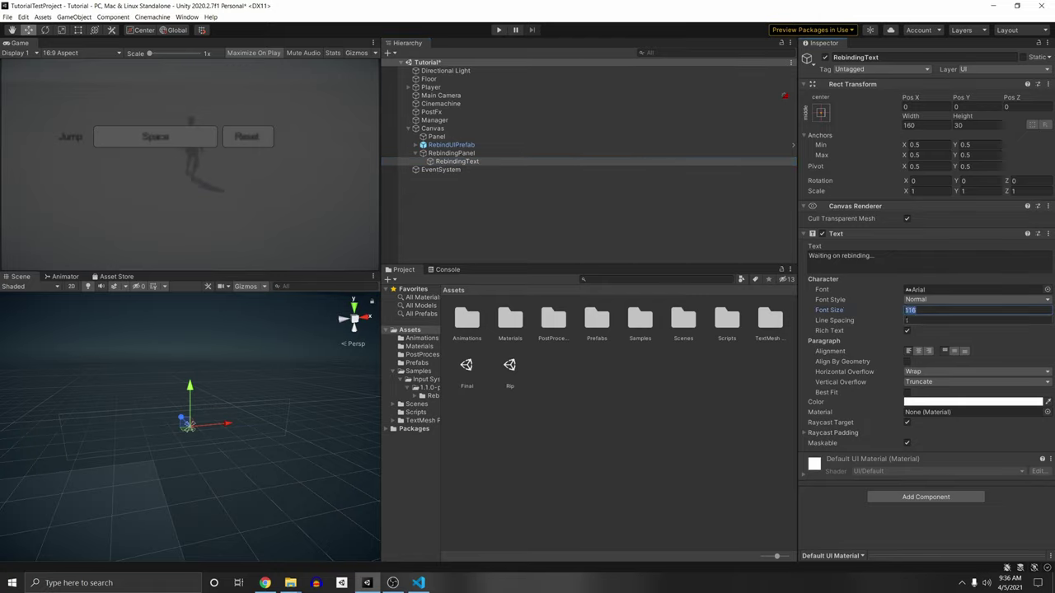
pyautogui.write('100')
# Enlarge RebindingText to about 1119 wide and 757 high, and center its text horizontally and vertically
pyautogui.moveTo(911, 116); pyautogui.dragTo(1045, 117)
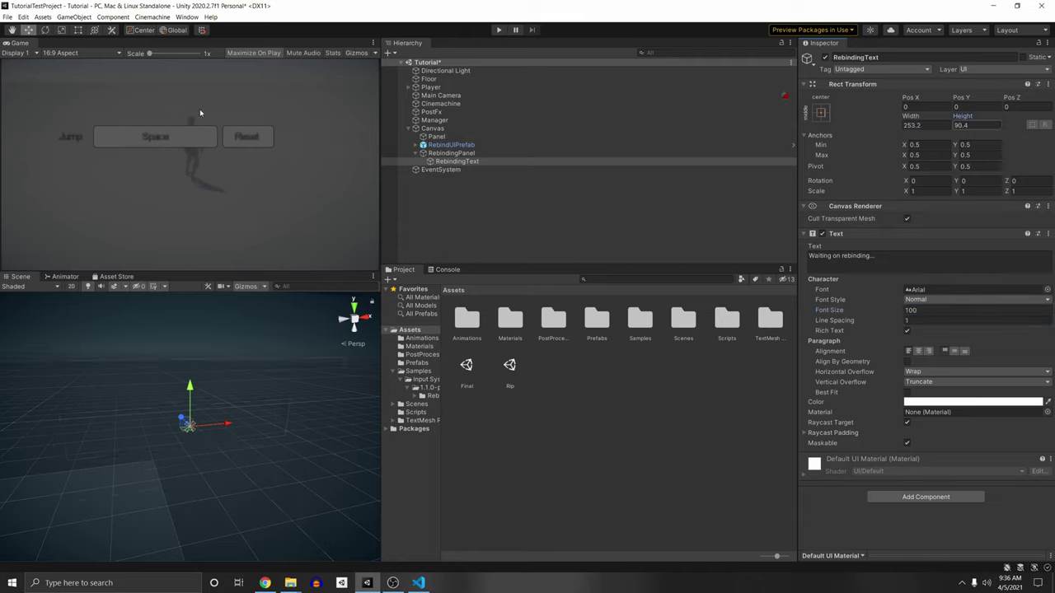
pyautogui.moveTo(963, 119); pyautogui.dragTo(57, 572)
pyautogui.moveTo(911, 117); pyautogui.dragTo(346, 10)
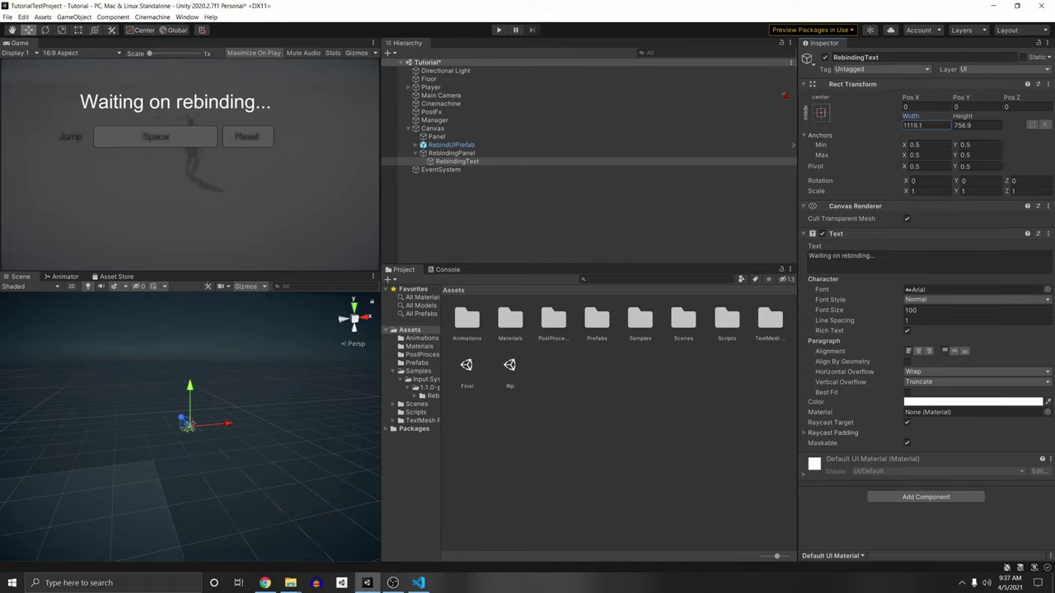
pyautogui.click(954, 352)
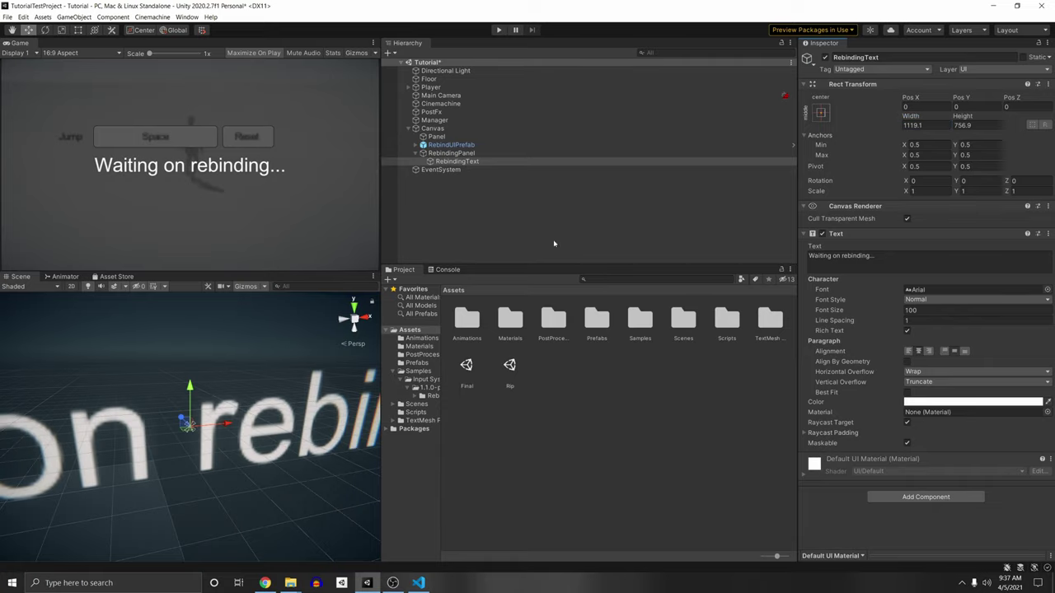
# Try scaling RebindingText down to 0.25 in X and Y, and restore its scale to 1
pyautogui.doubleClick(457, 161)
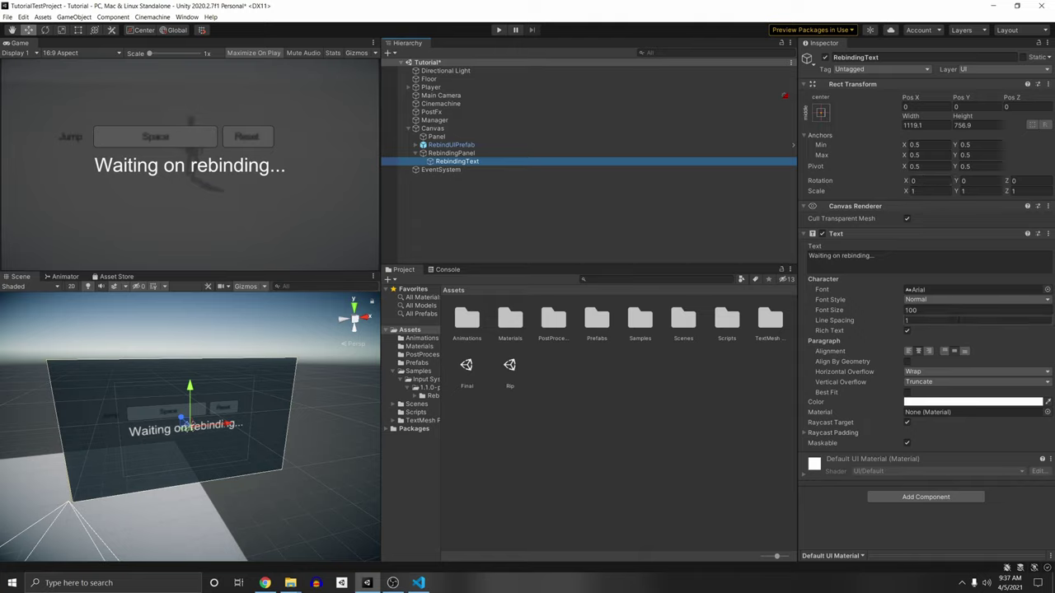
pyautogui.click(929, 192)
pyautogui.write('.2')
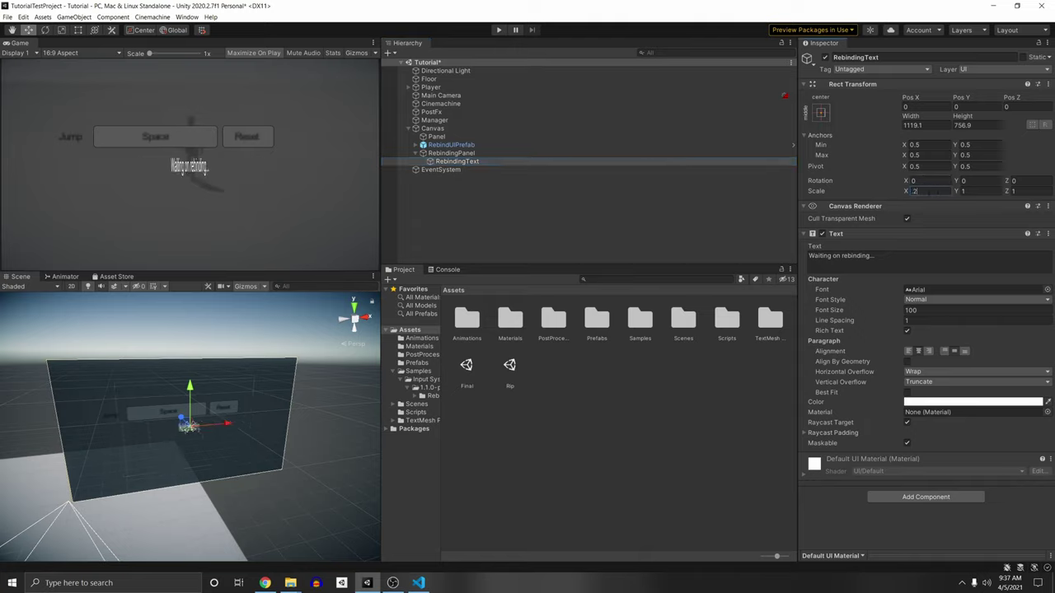
pyautogui.write('5')
pyautogui.press('Tab')
pyautogui.write('.5')
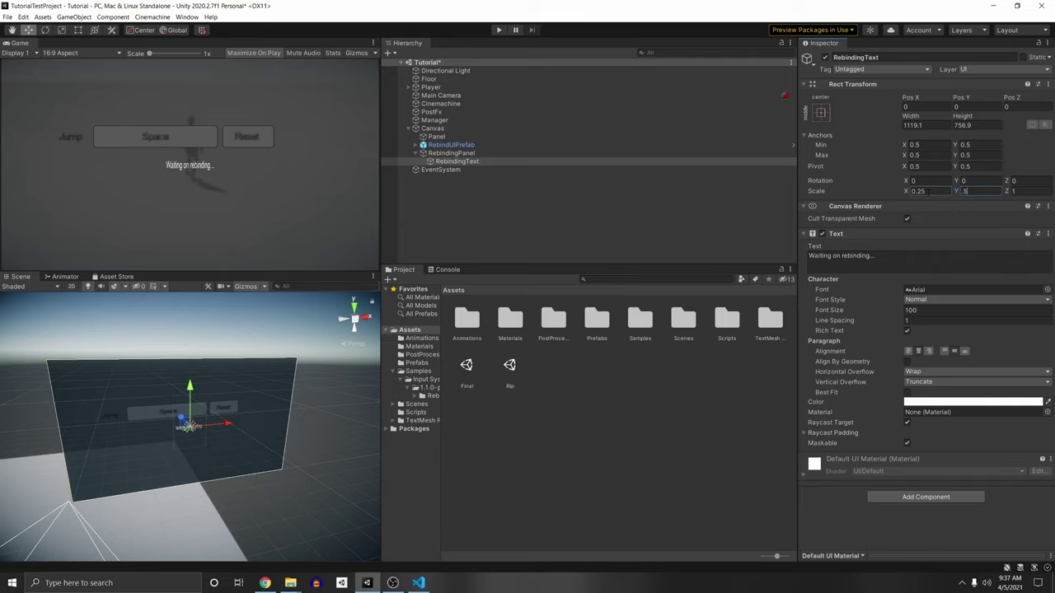
pyautogui.press('BackSpace')
pyautogui.write('25')
pyautogui.hotkey('ctrl', 'a')
pyautogui.write('1')
# Deactivate the RebindingPanel object
pyautogui.click(565, 178)
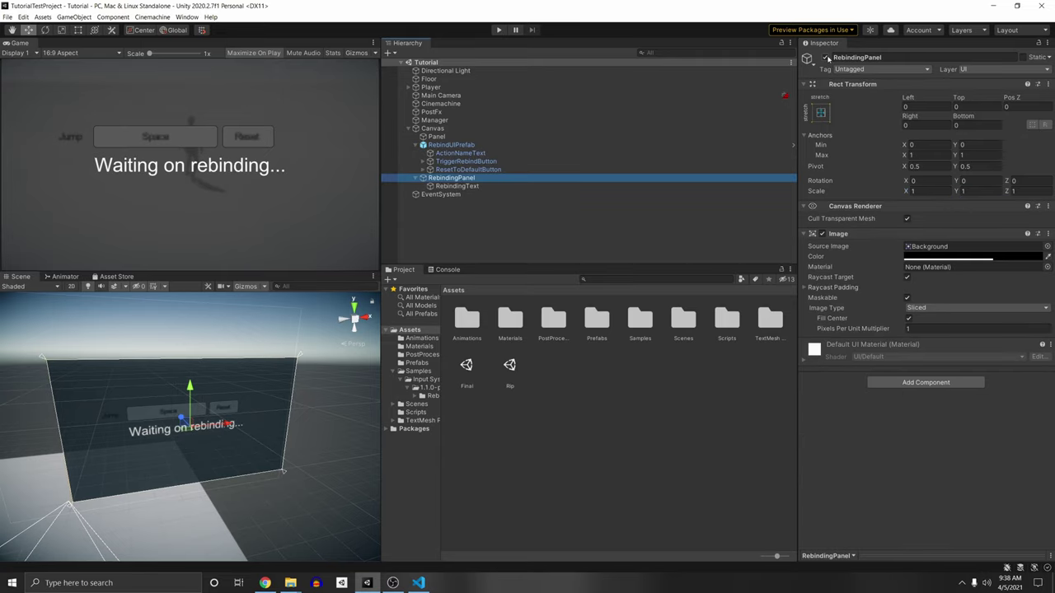
pyautogui.click(825, 58)
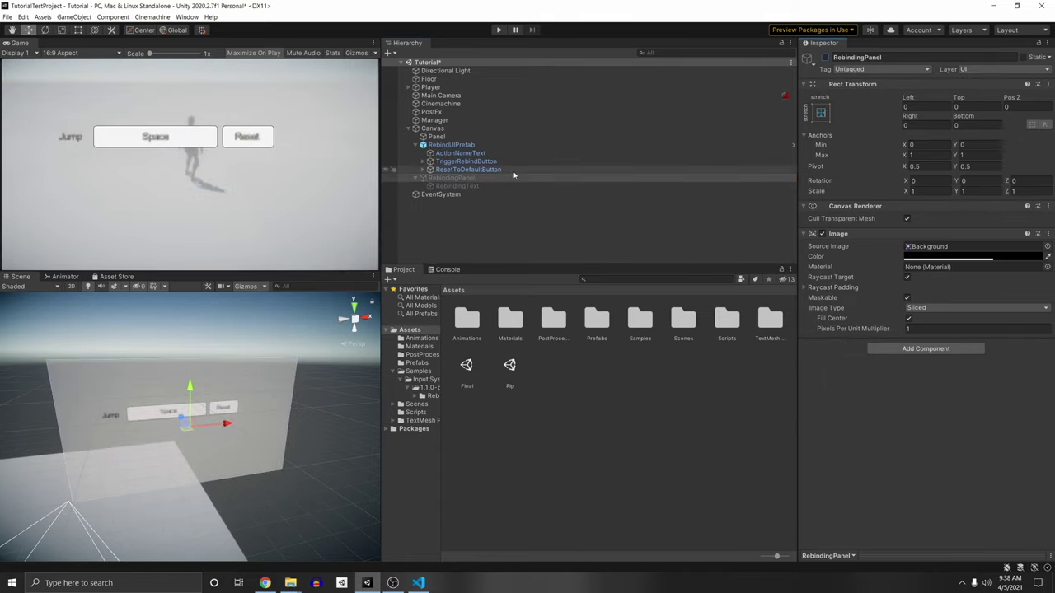
# Set the font size of ActionNameText, ActionBindingText and the ResetToDefaultButton's Text together to 100
pyautogui.click(456, 152)
pyautogui.click(423, 161)
pyautogui.click(423, 177)
pyautogui.click(445, 186)
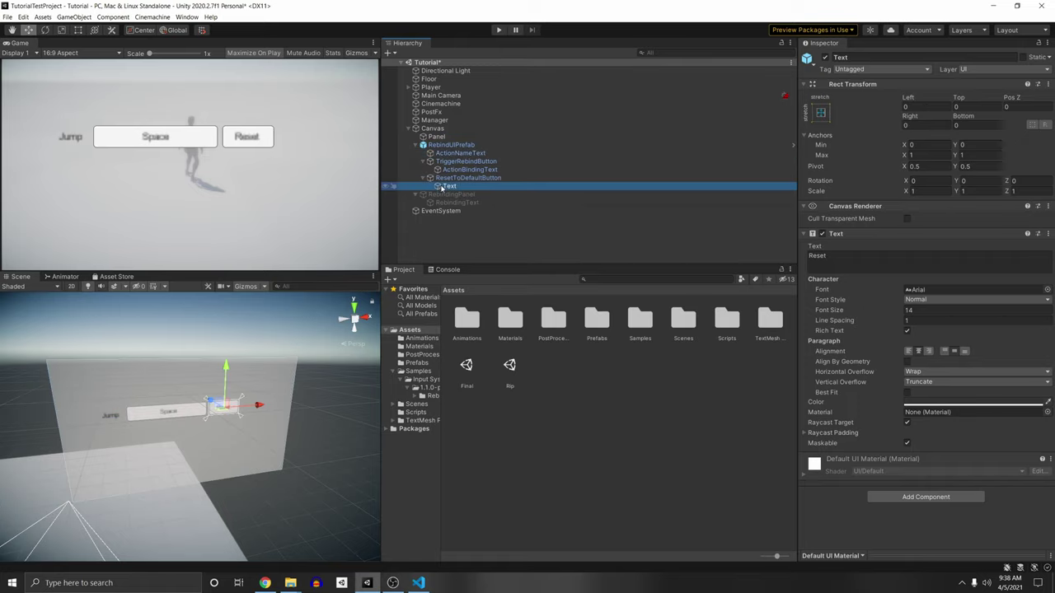
pyautogui.keyDown('ctrl'); pyautogui.click(470, 169); pyautogui.keyUp('ctrl')
pyautogui.keyDown('ctrl'); pyautogui.click(460, 153); pyautogui.keyUp('ctrl')
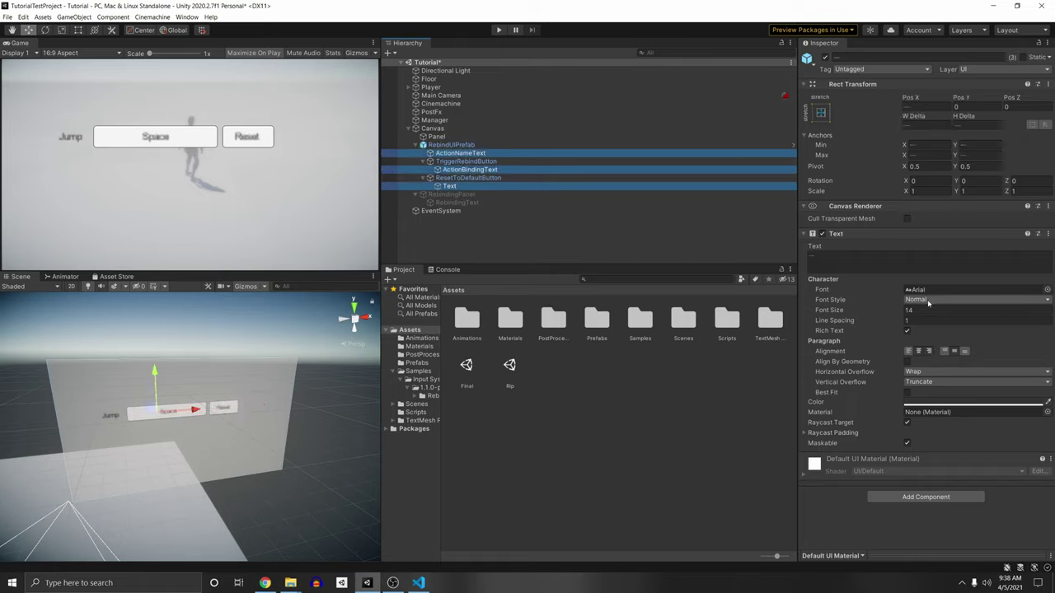
pyautogui.click(915, 310)
pyautogui.write('100')
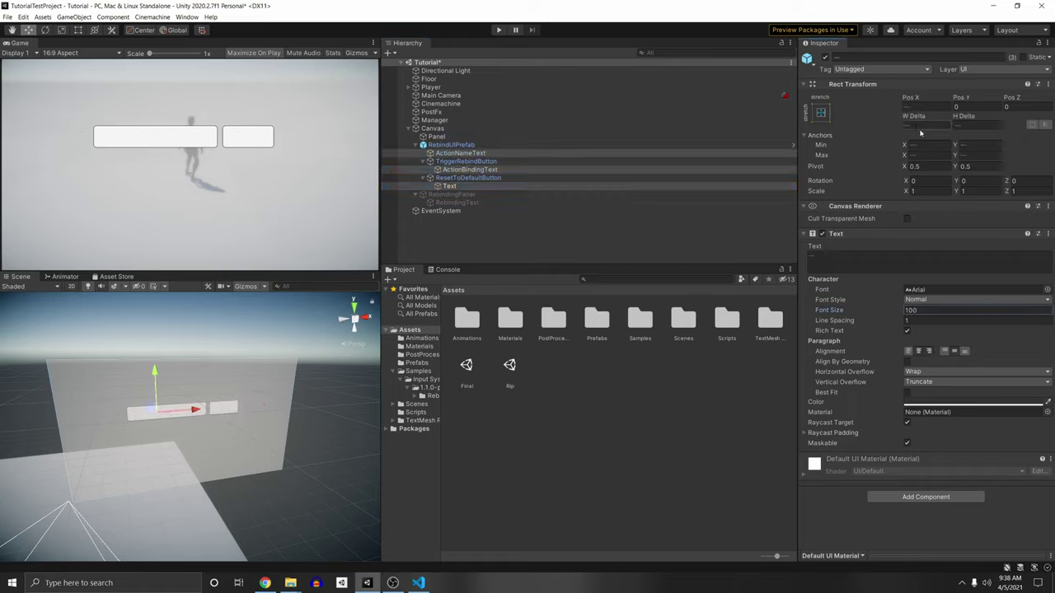
# Enlarge the text areas of ActionNameText and ActionBindingText to about 450 high and set their X and Y scale to 0.25
pyautogui.keyDown('ctrl'); pyautogui.click(450, 187); pyautogui.keyUp('ctrl')
pyautogui.click(911, 122)
pyautogui.moveTo(912, 122); pyautogui.dragTo(921, 200)
pyautogui.click(922, 192)
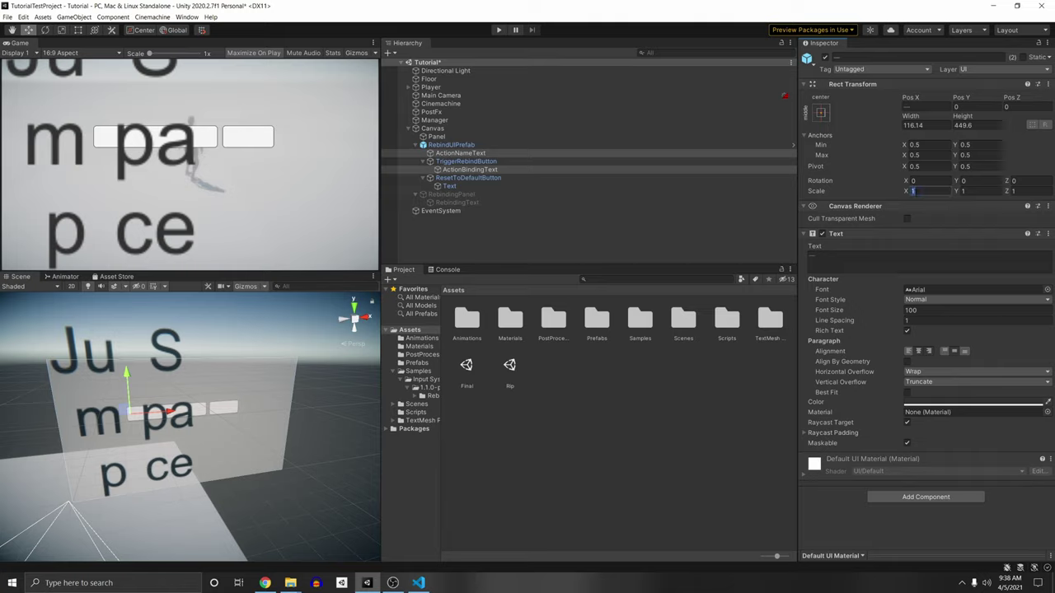
pyautogui.write('0.25')
pyautogui.press('Tab')
pyautogui.write('0.25')
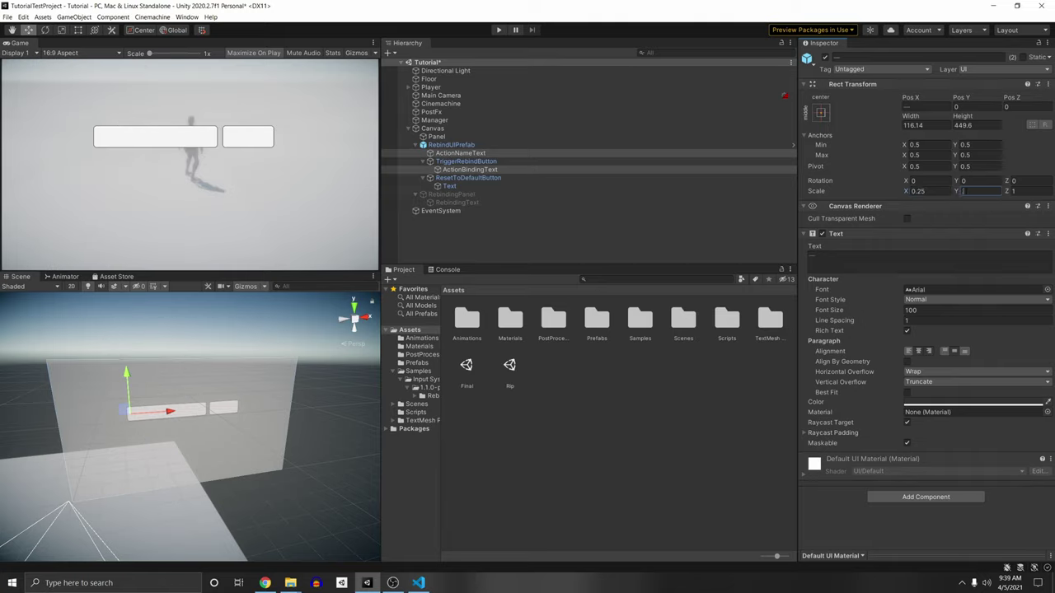
pyautogui.moveTo(910, 120); pyautogui.dragTo(678, 338)
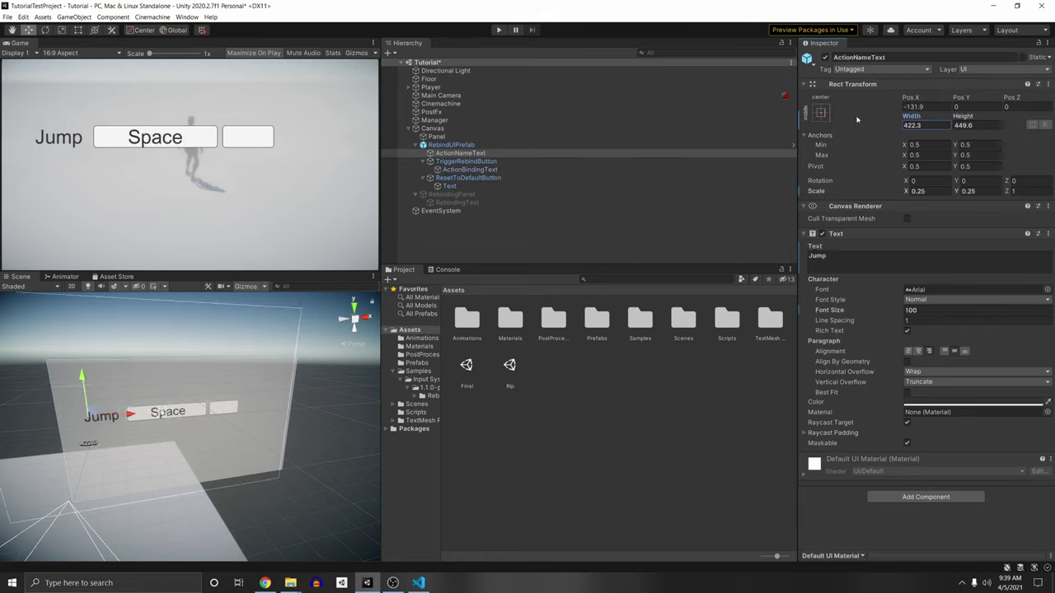
# Resize ActionNameText to about 306 by 127, center its text, and move it to about -111 in Pos X
pyautogui.moveTo(857, 119); pyautogui.dragTo(667, 146)
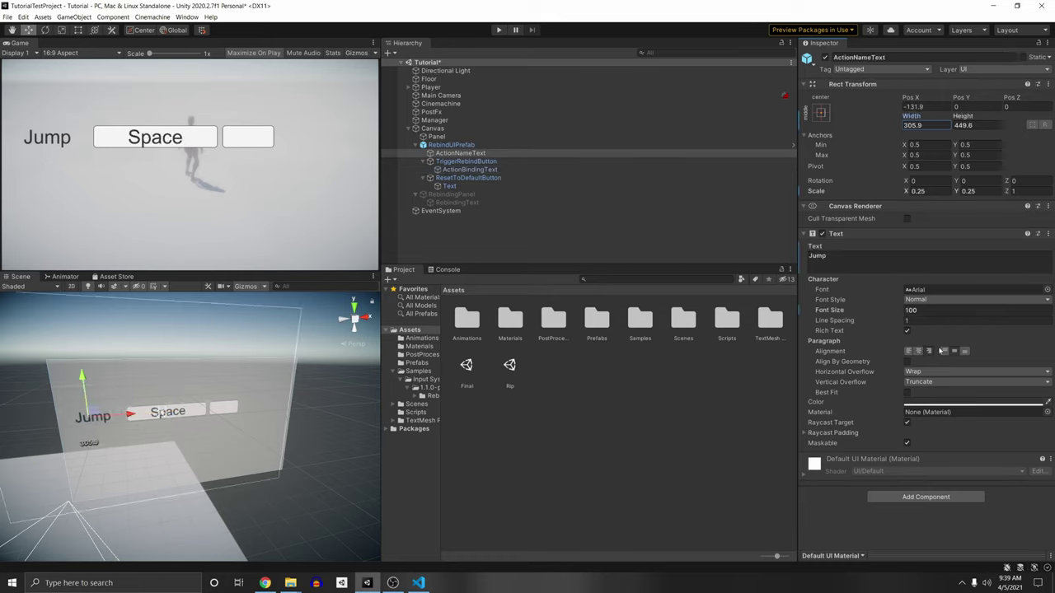
pyautogui.click(920, 352)
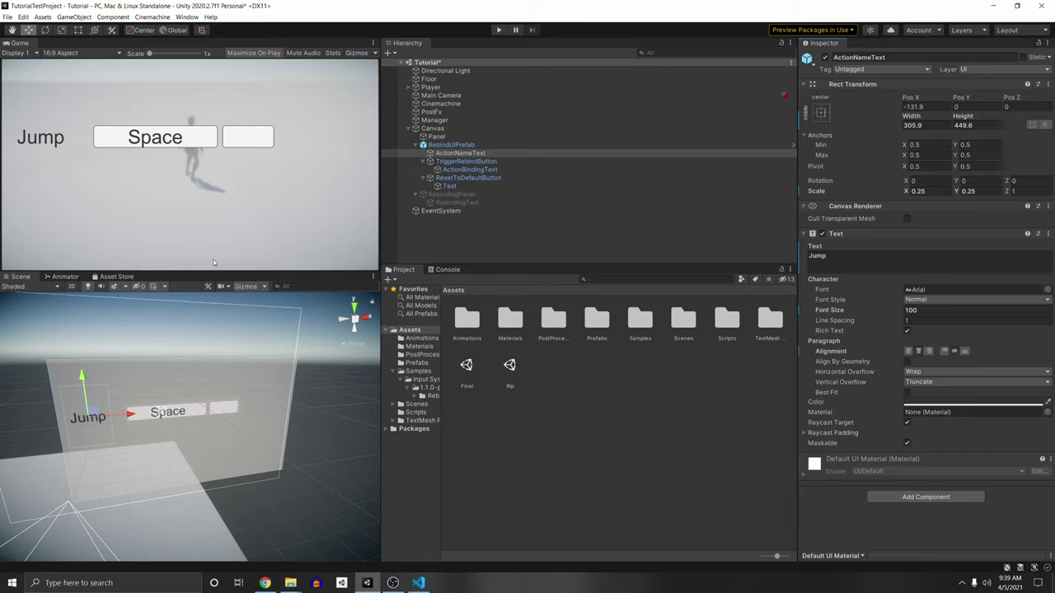
pyautogui.moveTo(131, 413); pyautogui.dragTo(142, 418)
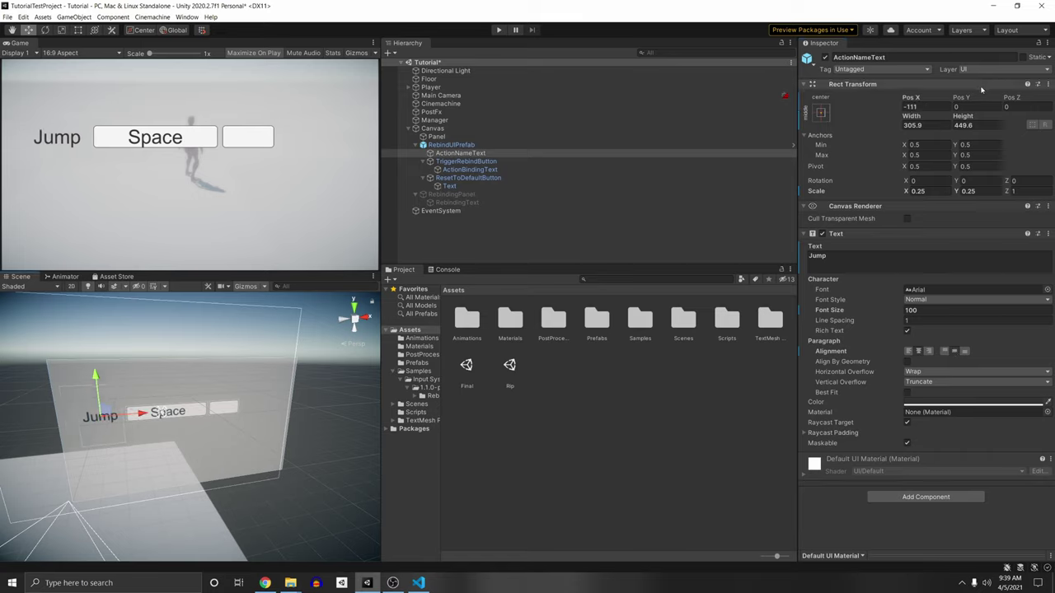
pyautogui.moveTo(963, 116); pyautogui.dragTo(610, 117)
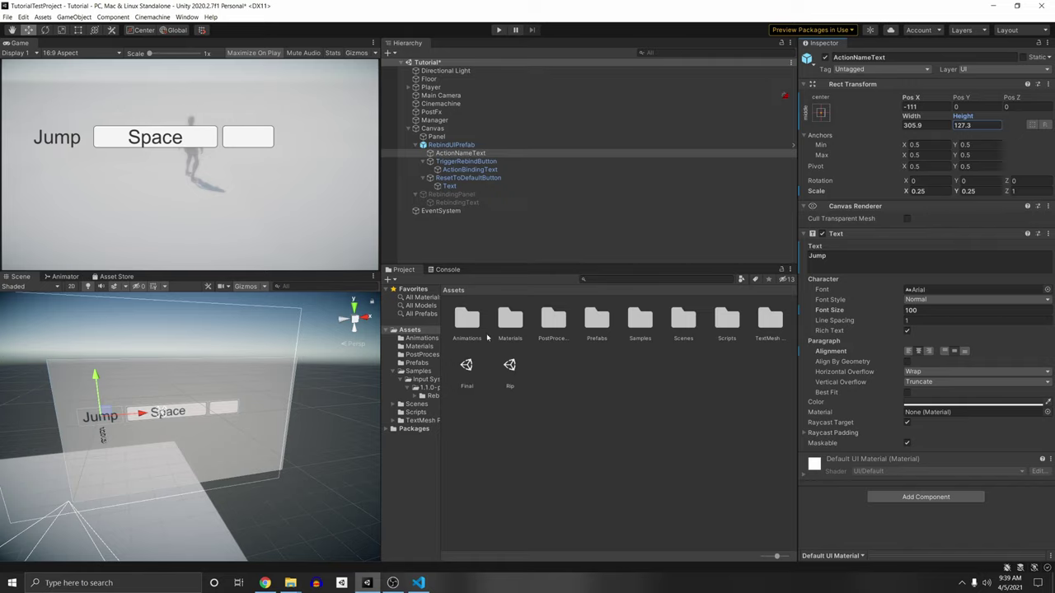
# Open the Rebinding UI sample folder under Assets/Samples/Input System/1.1.0-preview.3
pyautogui.doubleClick(647, 321)
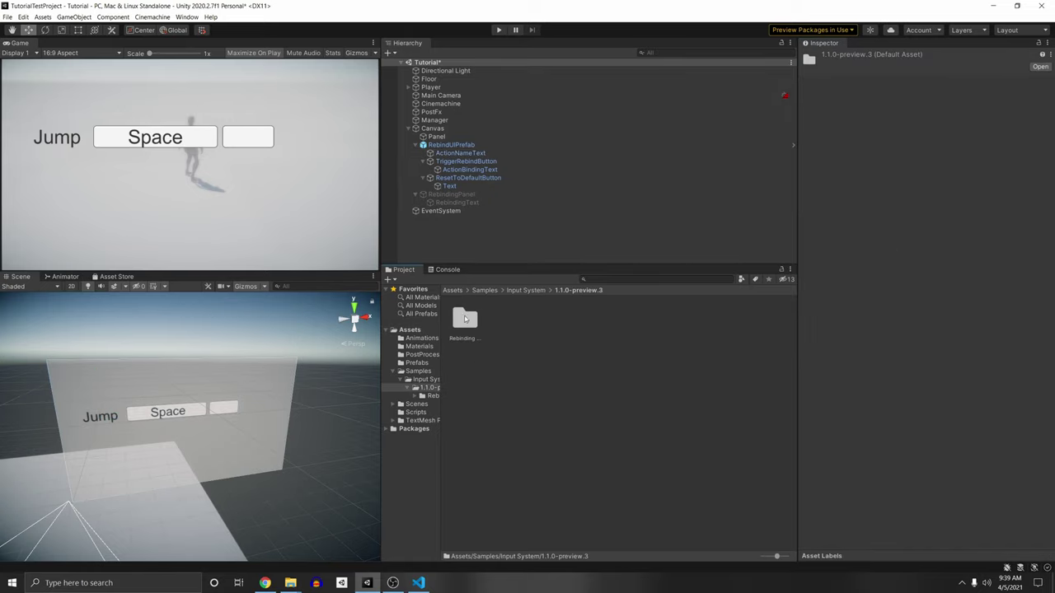
pyautogui.doubleClick(465, 318)
pyautogui.click(674, 304)
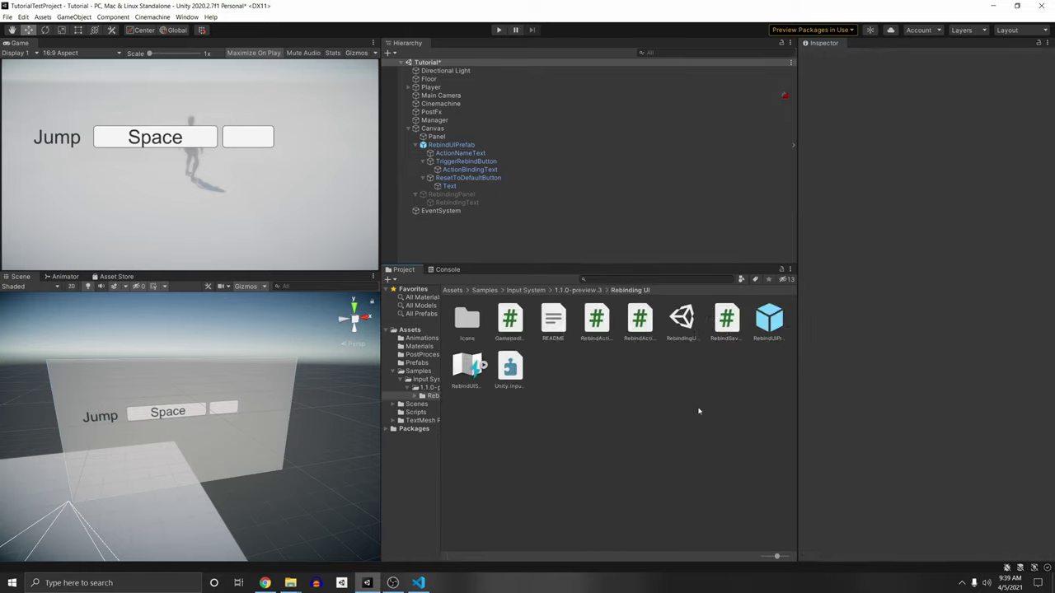